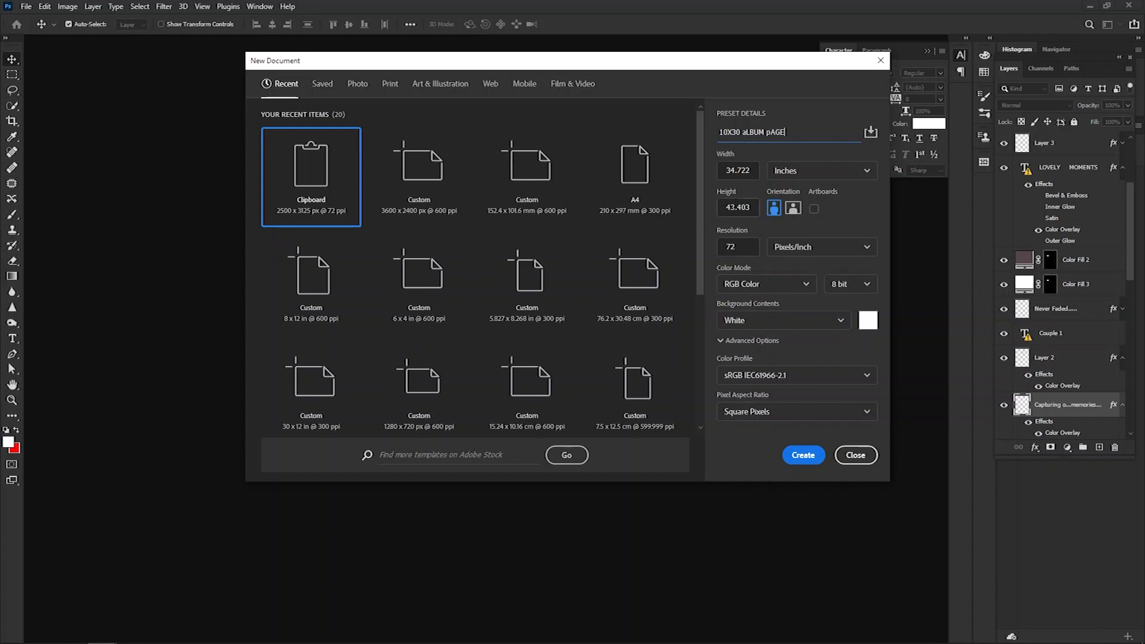
Create the album page document at 30 × 10 inches and 300 pixels/inch, and dock its window with the other open document.
click(738, 172)
click(713, 207)
text(10)
click(718, 247)
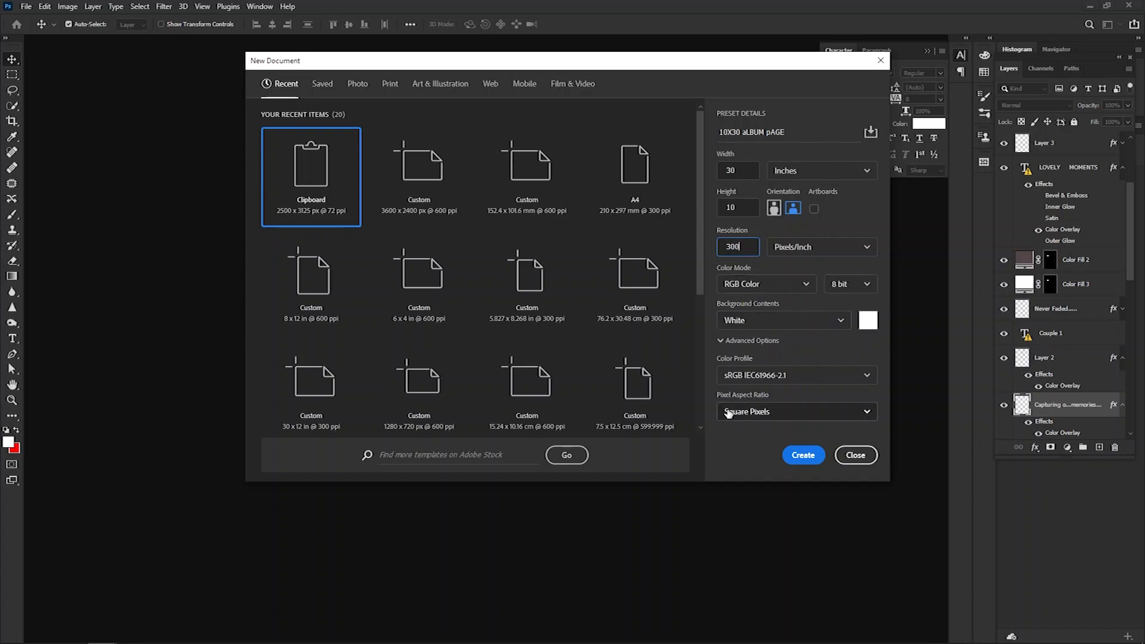
click(803, 453)
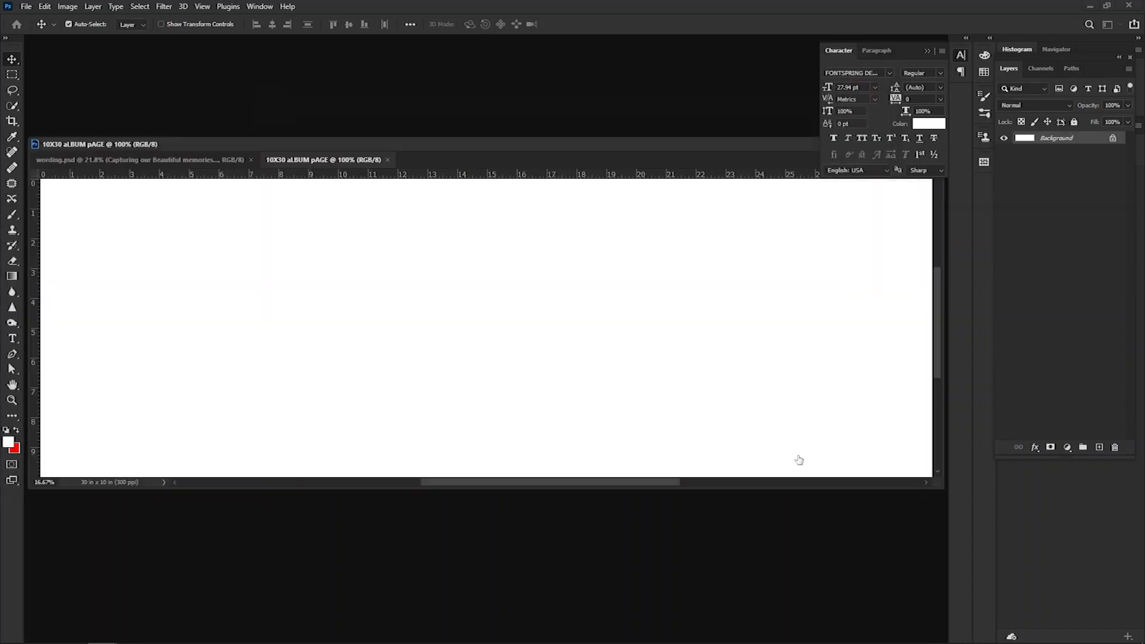
drag(235, 146, 243, 43)
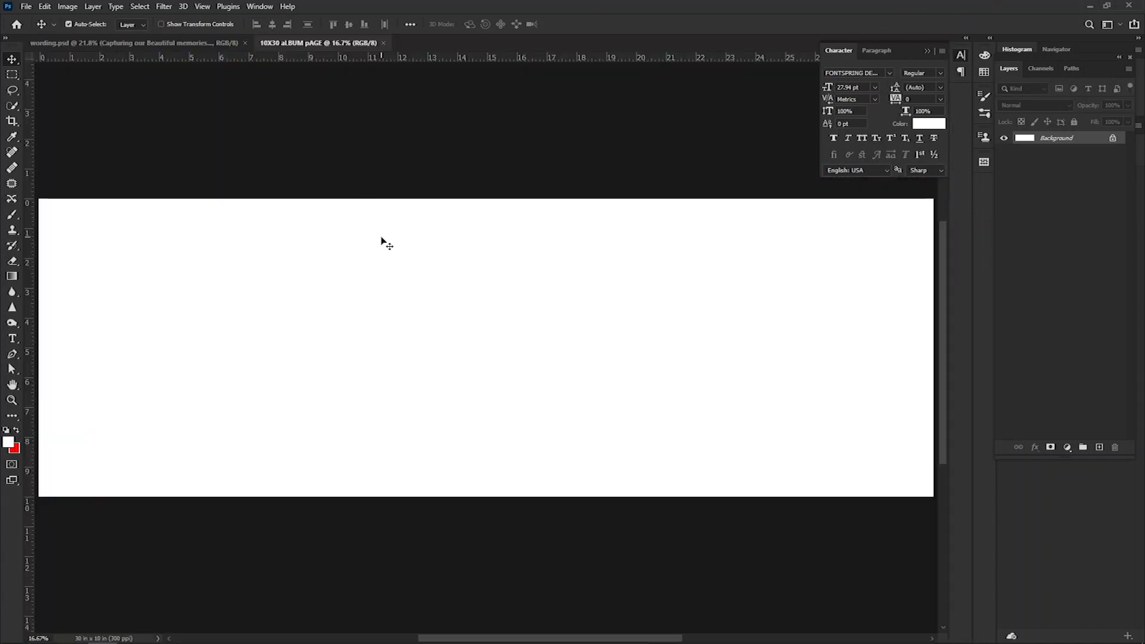
Place three vertical guides around the spread's centre, at 14.5, 15 and 15.5 inches.
scroll(399, 289, down, 1)
drag(557, 290, 567, 288)
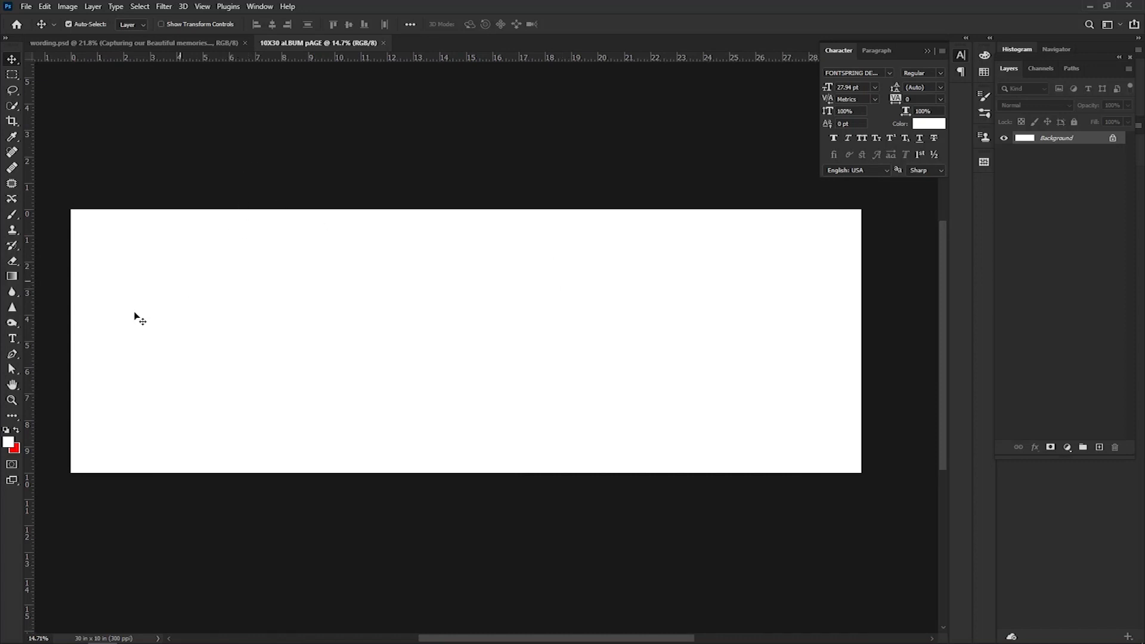
drag(34, 312, 467, 250)
drag(503, 206, 583, 202)
drag(439, 279, 607, 343)
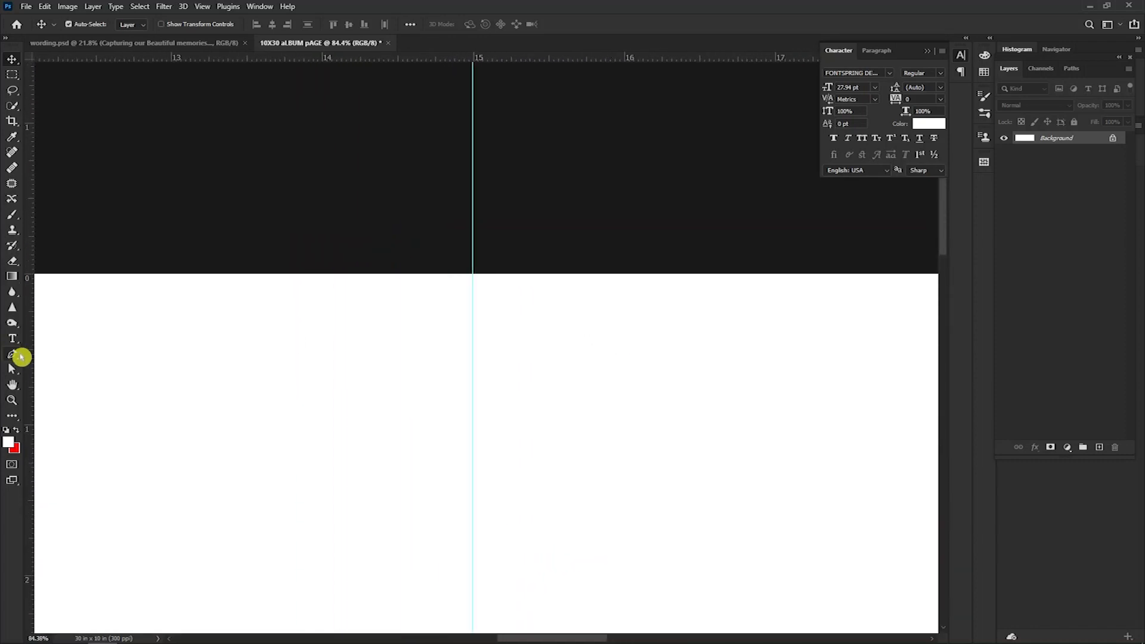
drag(31, 360, 548, 281)
drag(32, 320, 399, 284)
Add margin guides 0.5 inch inside the spread's left edge and 0.5 inch inside its top edge.
drag(226, 407, 675, 234)
drag(127, 332, 425, 365)
drag(215, 357, 391, 350)
drag(194, 356, 338, 359)
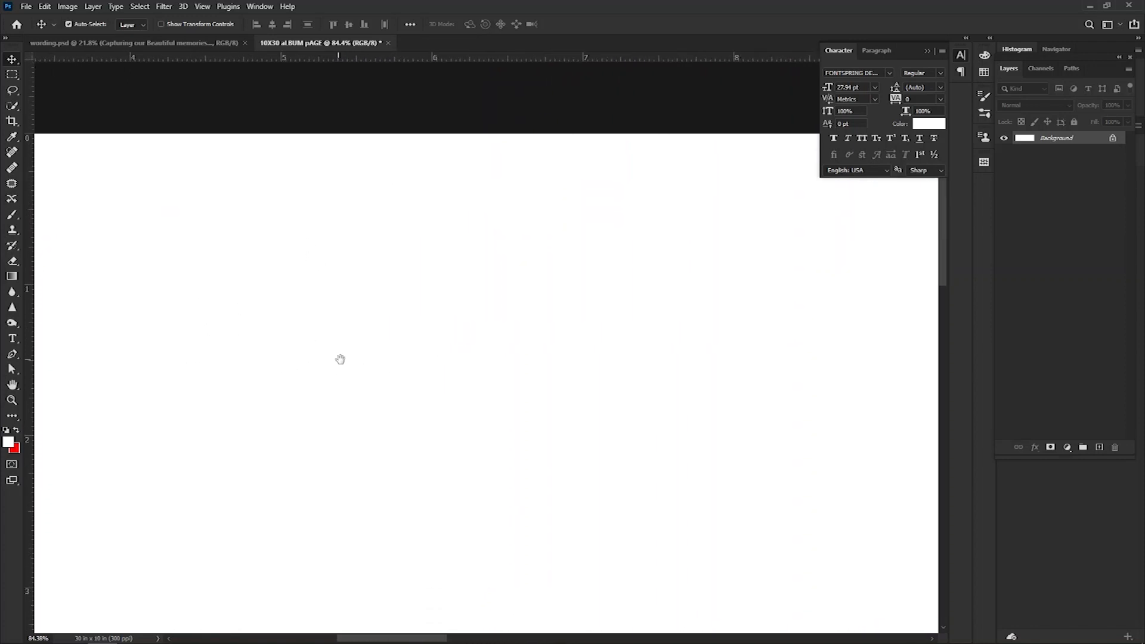
drag(153, 358, 307, 386)
drag(203, 360, 597, 380)
drag(31, 371, 203, 300)
drag(148, 64, 129, 239)
Add margin guides 0.5 inch inside the spread's bottom edge and 0.5 inch inside its right edge.
scroll(145, 271, down, 20)
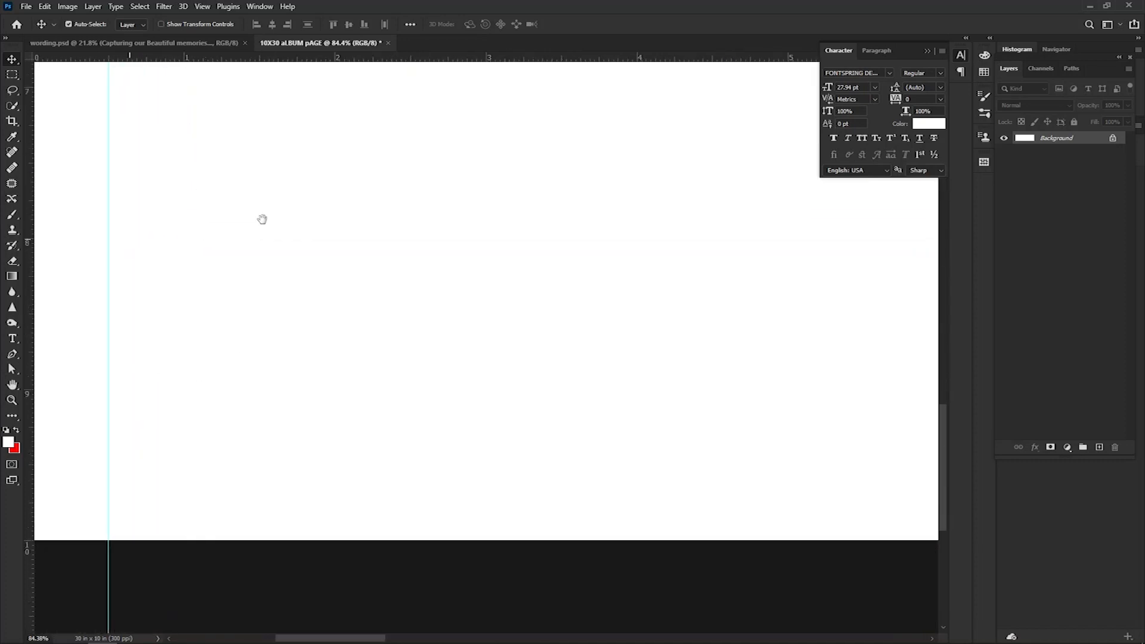
scroll(242, 358, left, 3)
drag(332, 63, 180, 266)
drag(372, 292, 314, 453)
drag(915, 445, 450, 351)
scroll(450, 350, right, 20)
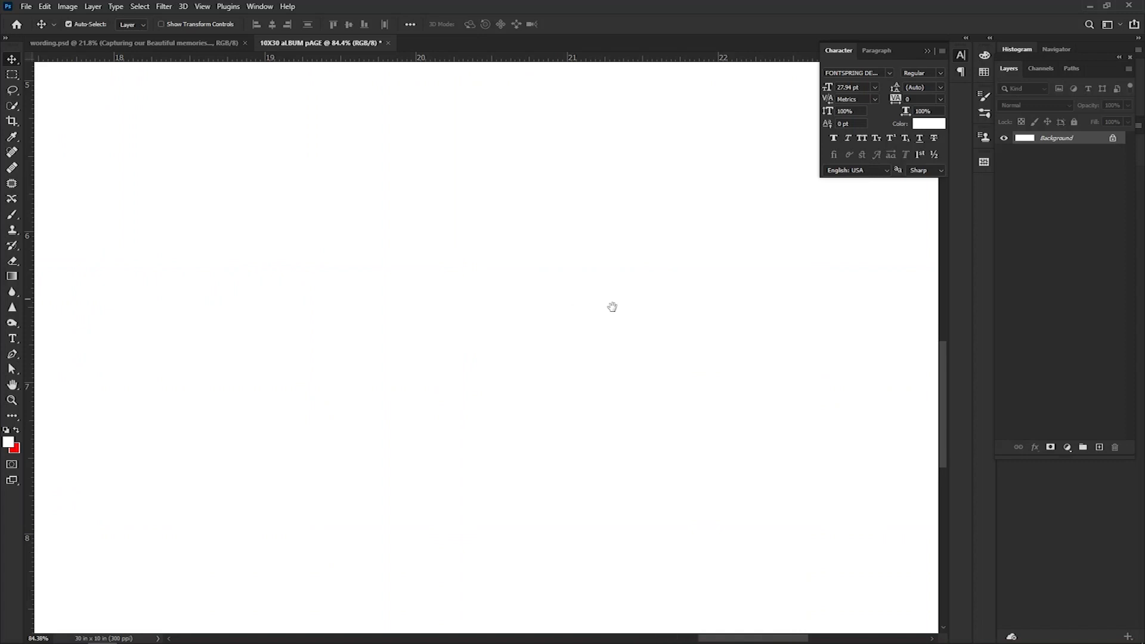
scroll(182, 309, left, 3)
drag(32, 274, 637, 210)
mouse_move(468, 325)
mouse_down()
mouse_move(358, 304)
mouse_move(468, 314)
mouse_move(484, 339)
mouse_up()
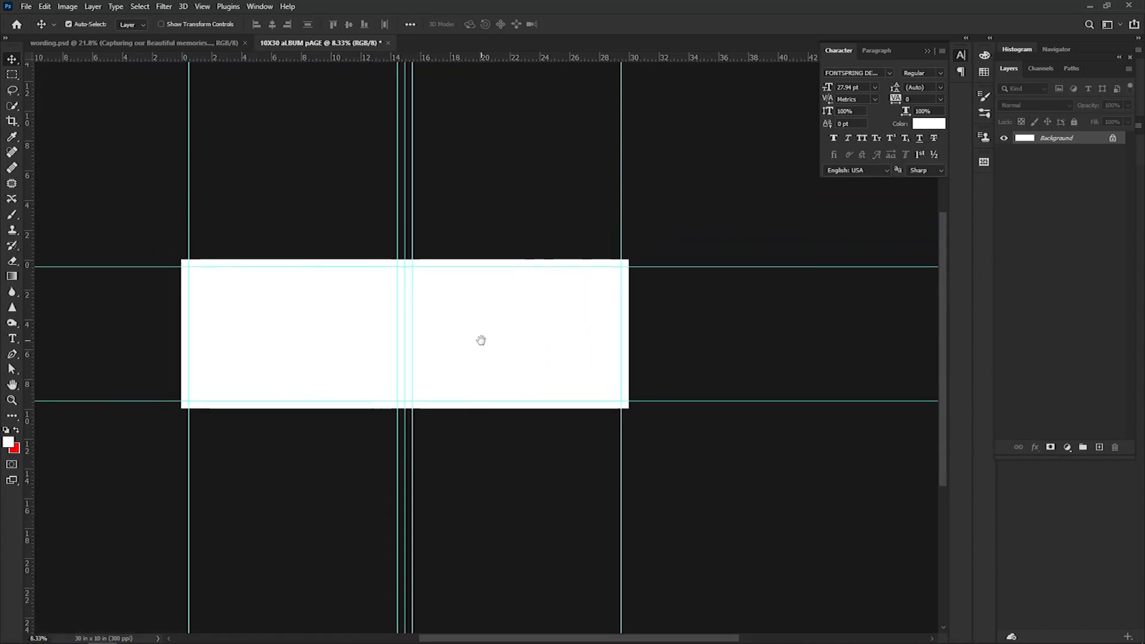
Draw a rectangle shape about 15 × 10.4 inches covering the right half of the spread.
click(8, 483)
click(9, 423)
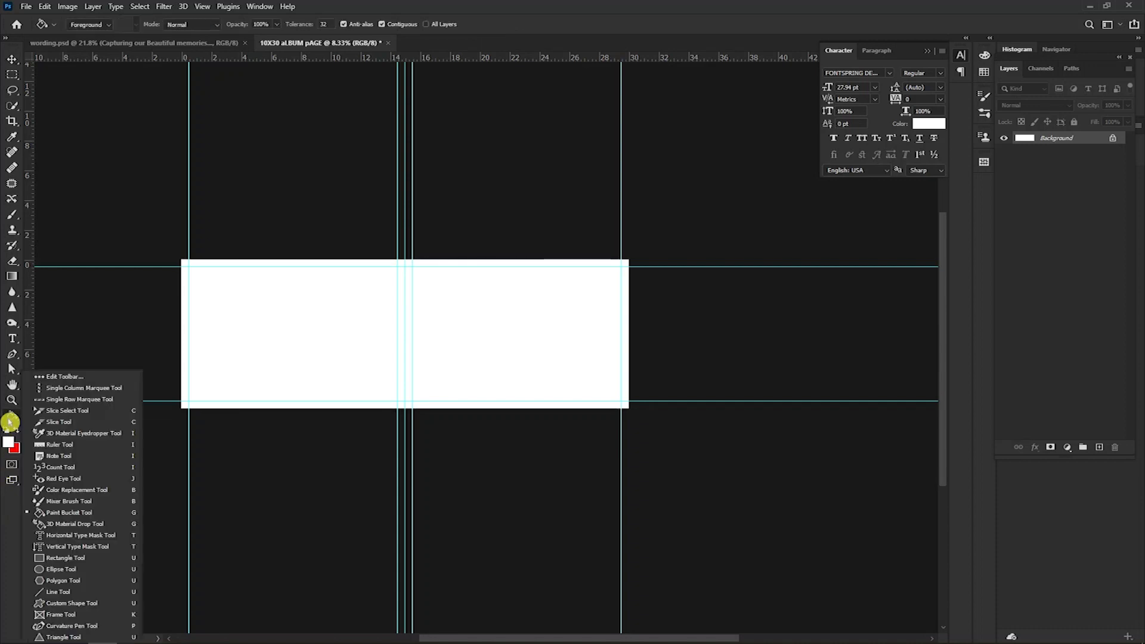
click(50, 556)
drag(406, 256, 629, 410)
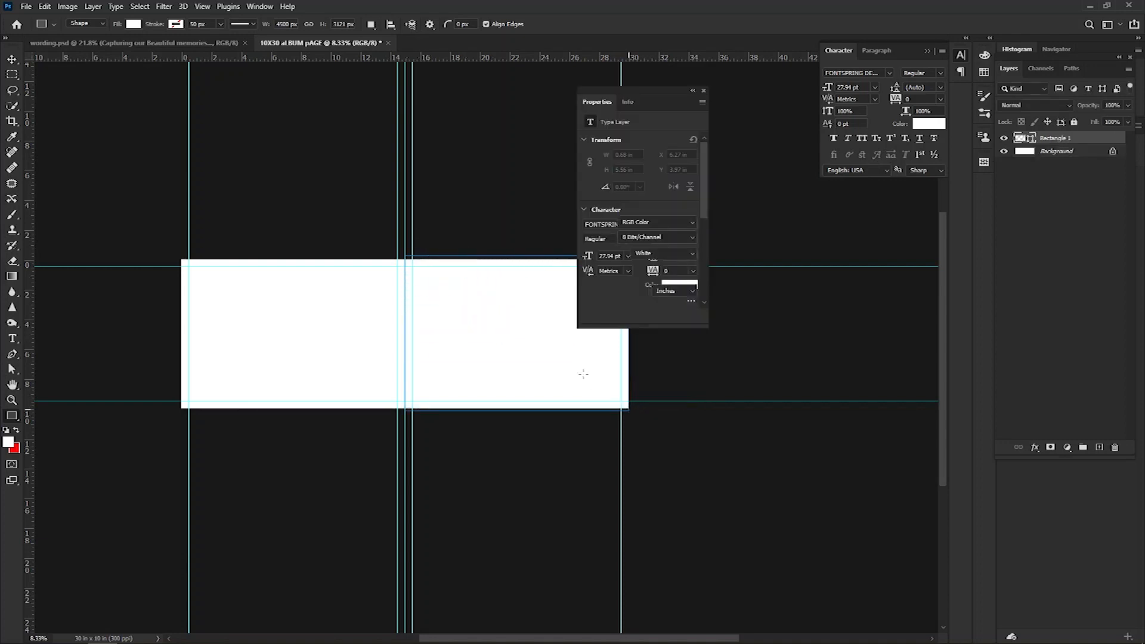
Fill the right-half rectangle with grey from the recently used colours and close its shape properties.
click(135, 27)
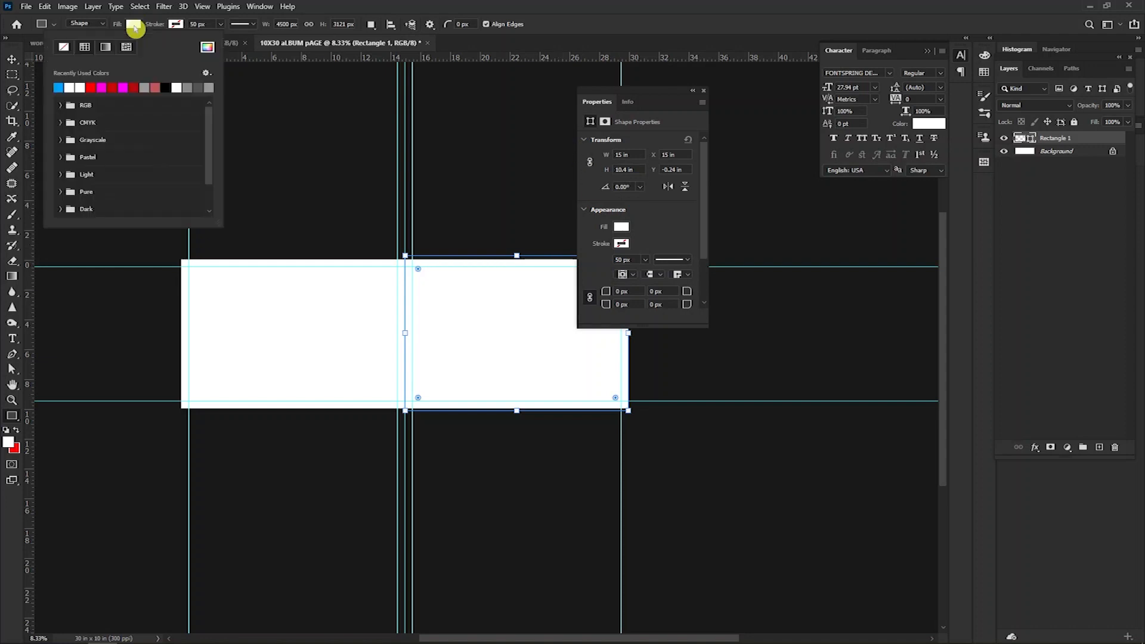
click(189, 87)
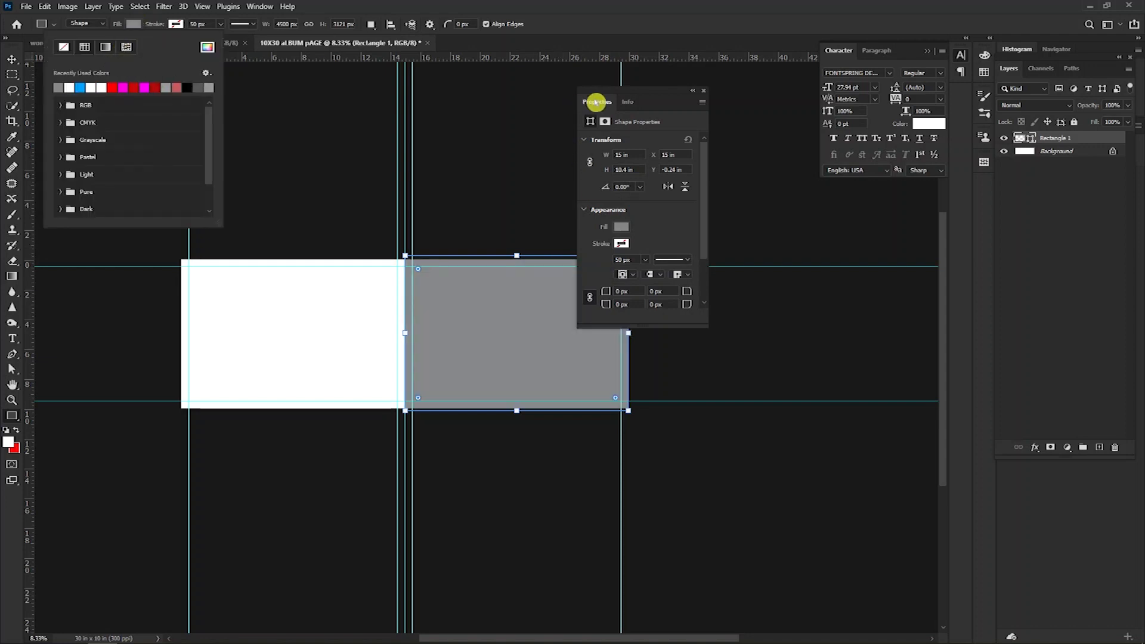
click(707, 95)
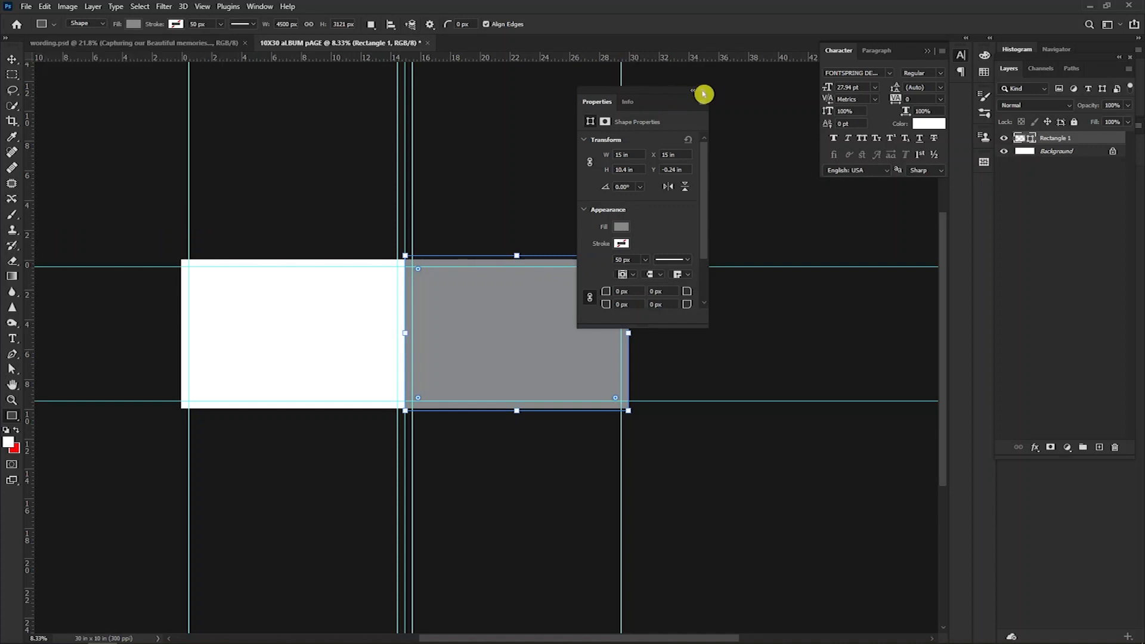
click(706, 95)
key(Return)
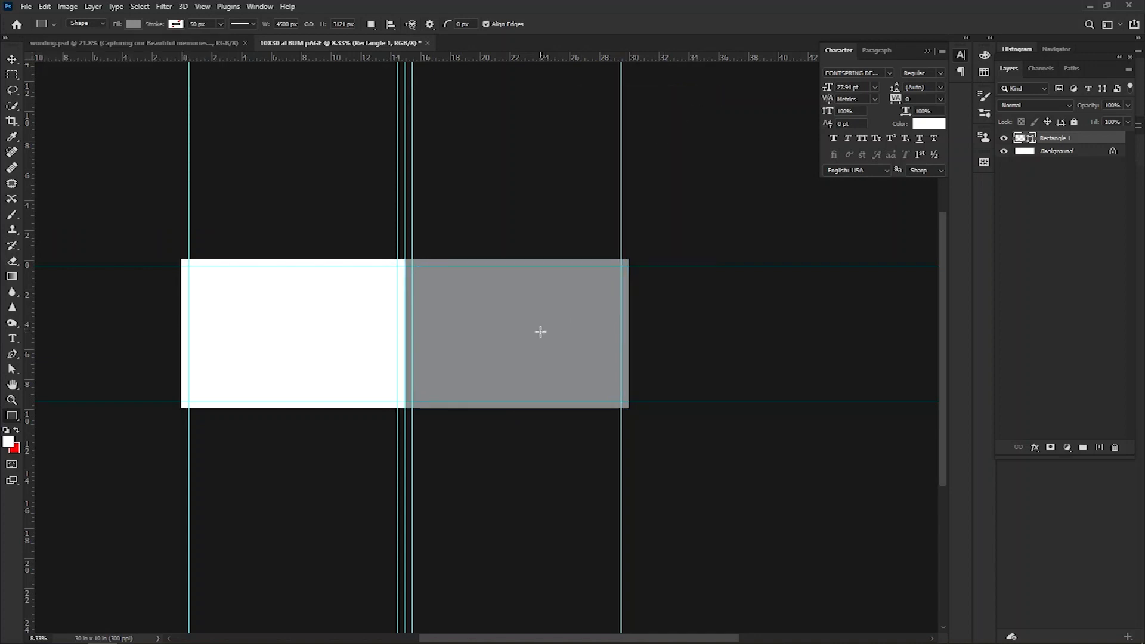
Open the photo of the couple walking hand in hand, ending in 4820126.jpg, from folder 34 as a separate document.
drag(542, 321, 564, 321)
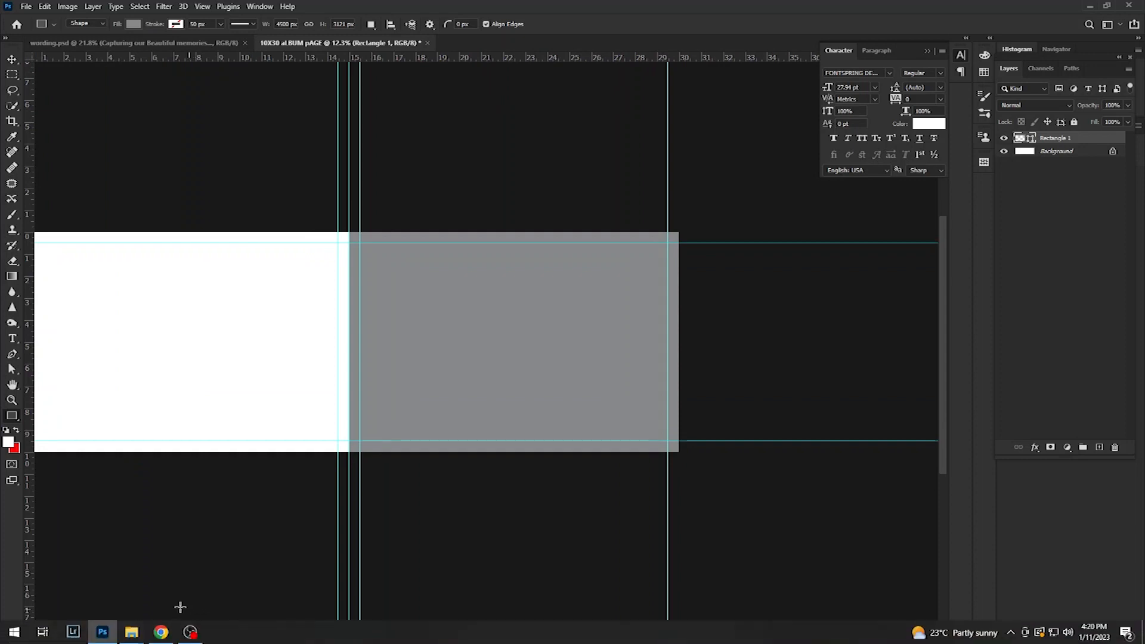
mouse_move(131, 631)
click(92, 604)
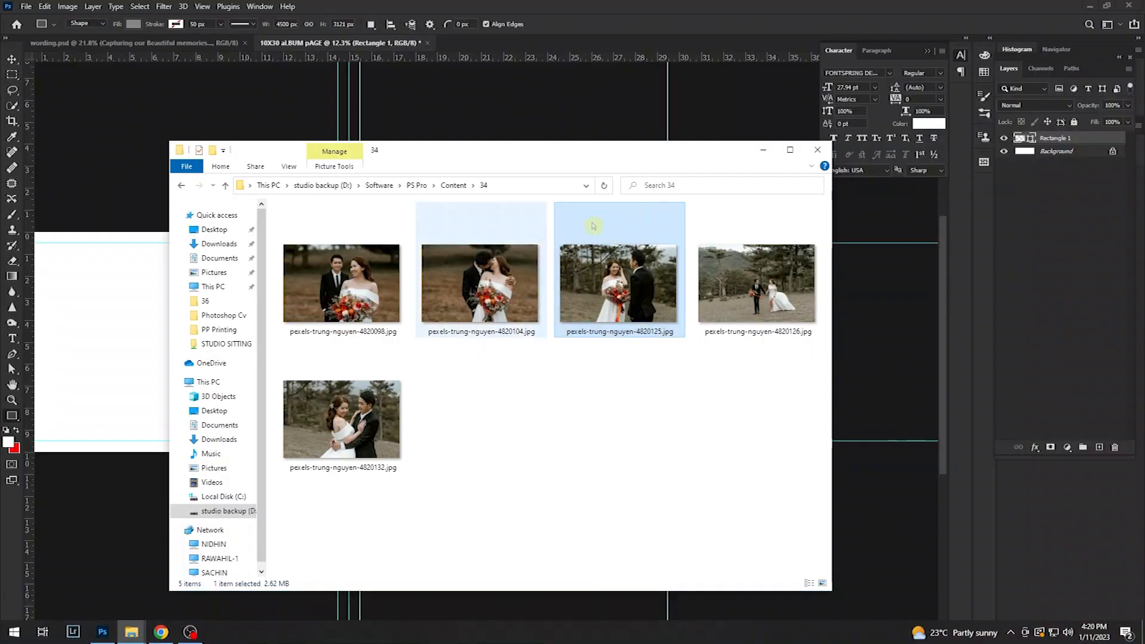
drag(736, 263, 624, 43)
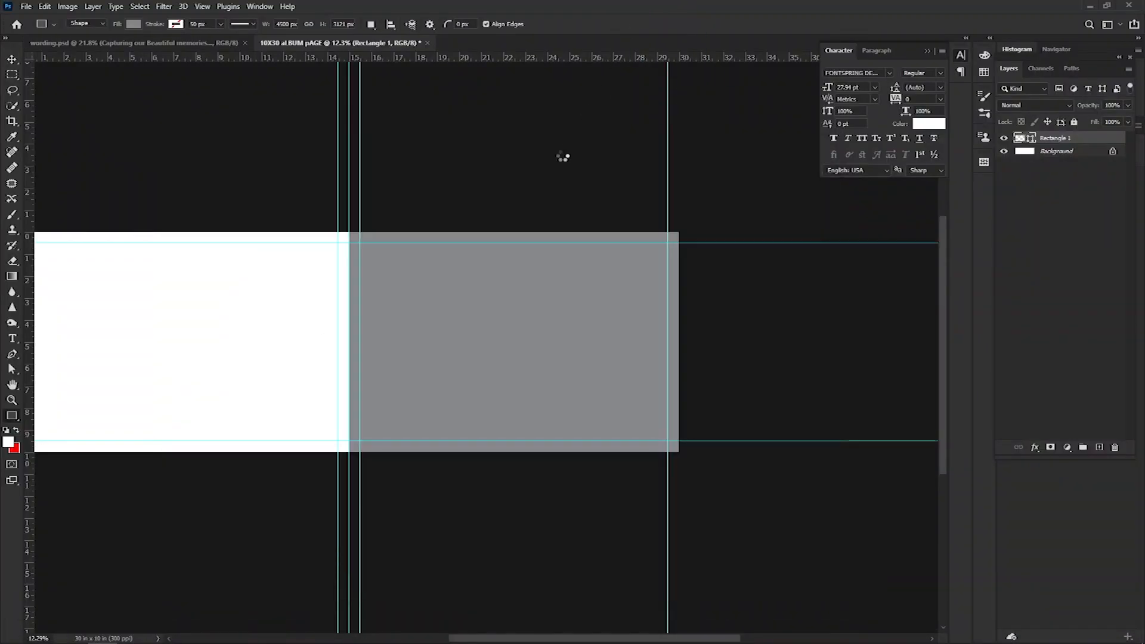
key(v)
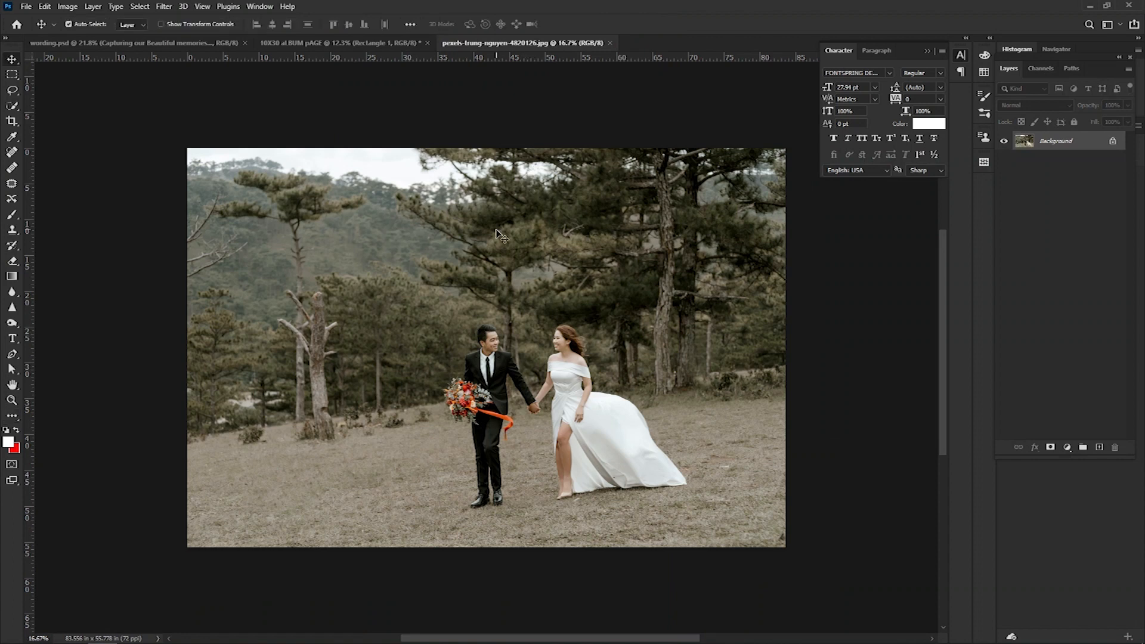
Copy the photo onto the album spread over the grey rectangle and clip it to that rectangle.
drag(467, 295, 527, 322)
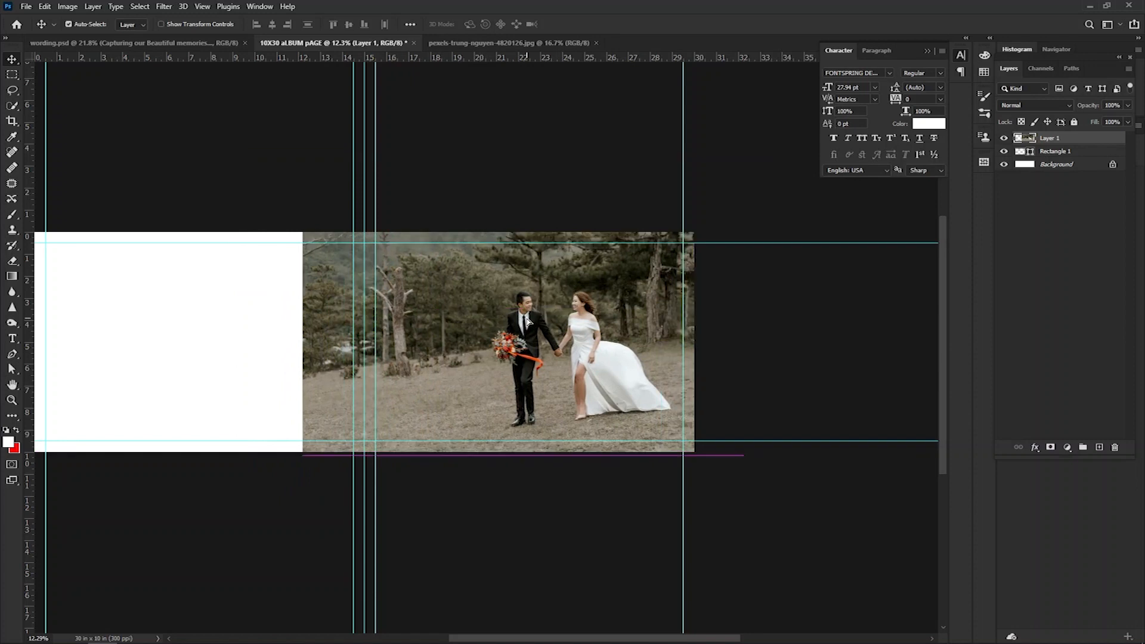
right_click(1057, 141)
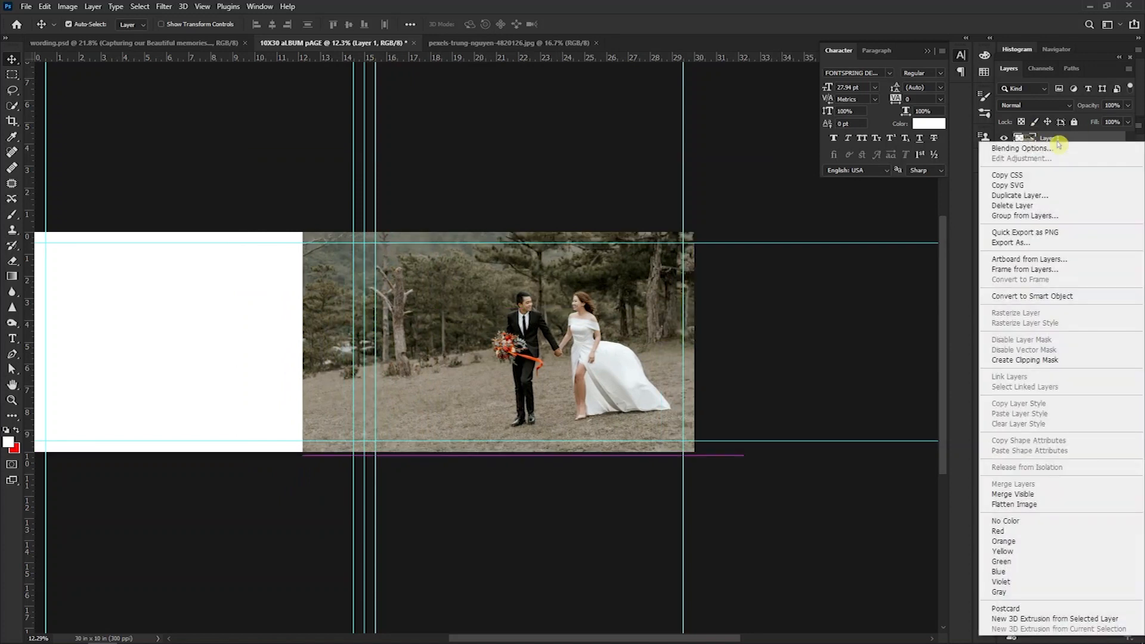
click(1021, 360)
Scale the clipped photo to about 19.67 × 13.13 inches and position it so the couple fills the right page.
drag(580, 388, 554, 375)
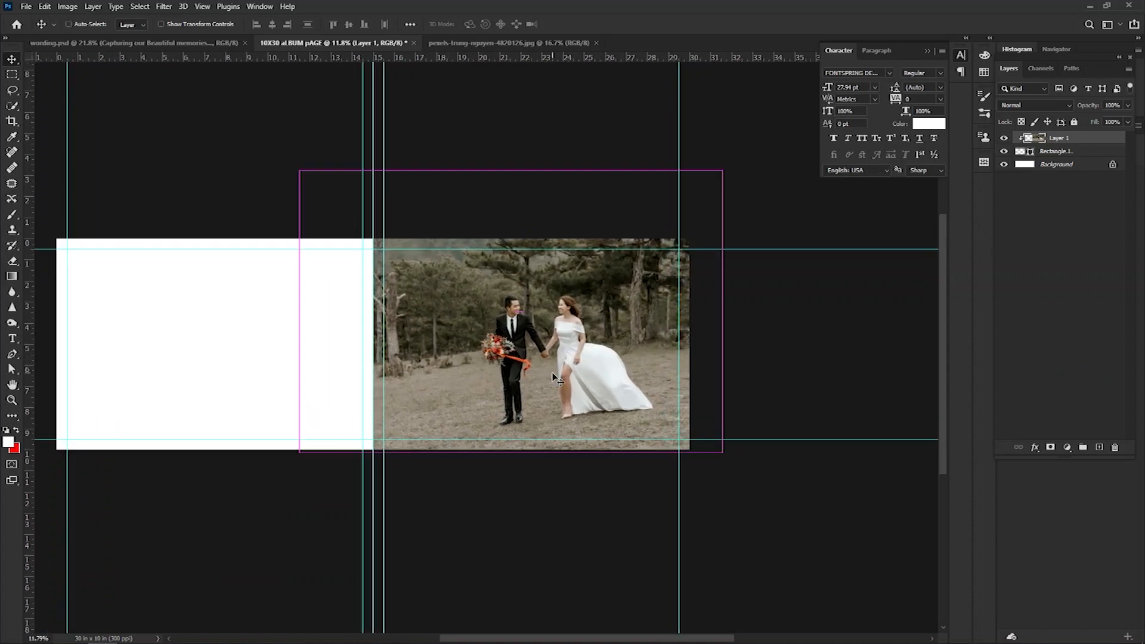
key(ctrl+t)
drag(298, 172, 332, 187)
drag(525, 201, 525, 228)
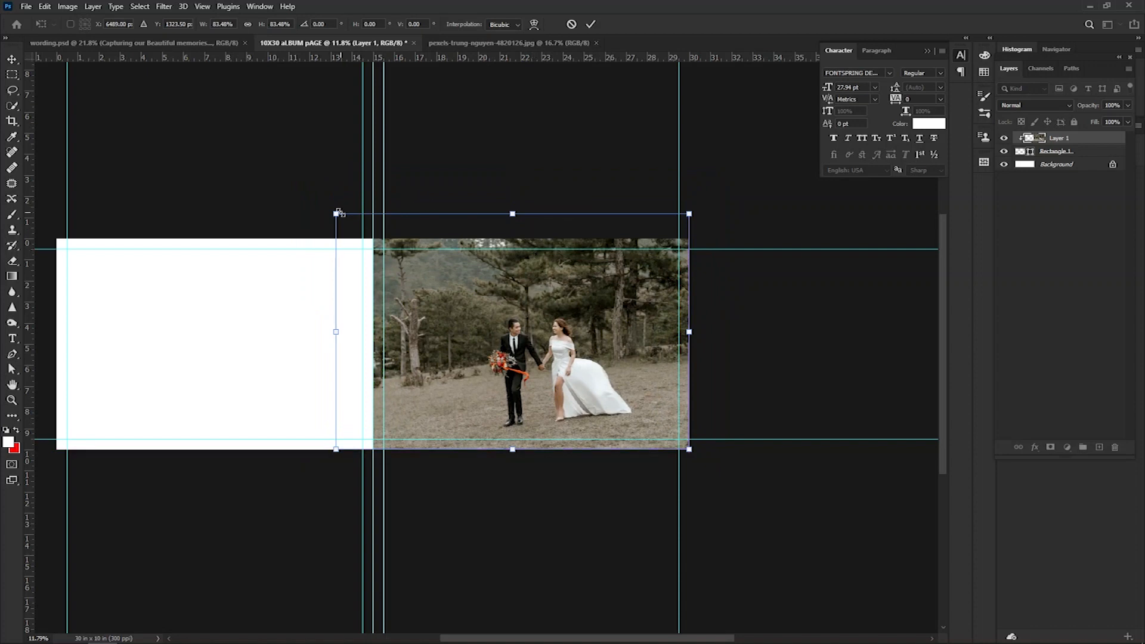
drag(349, 216, 232, 195)
drag(553, 291, 588, 290)
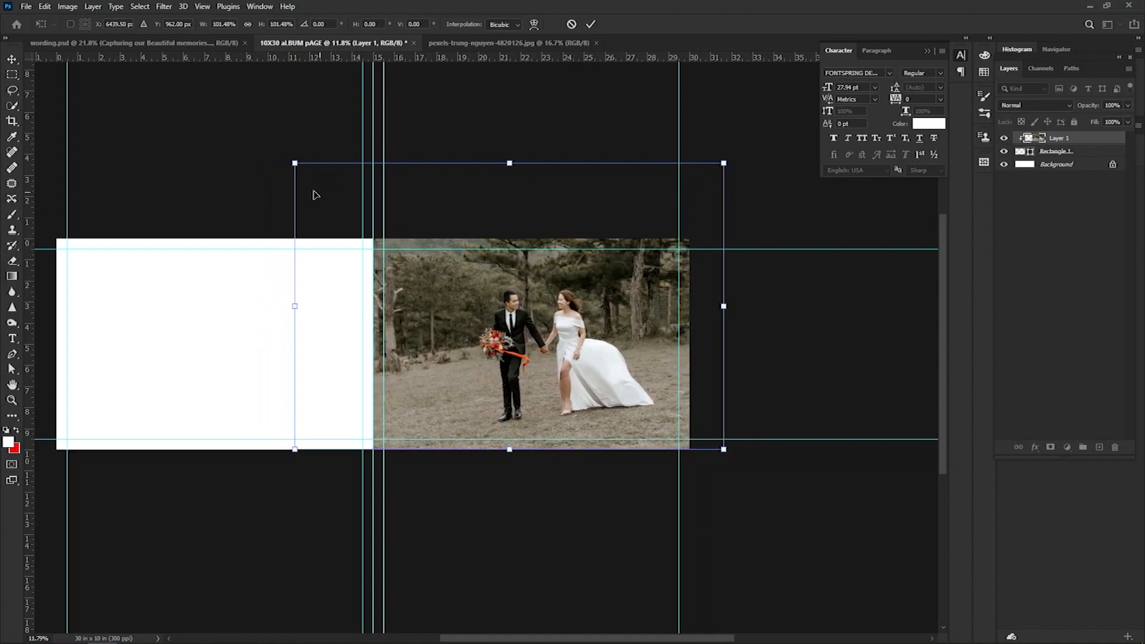
drag(292, 167, 307, 177)
drag(496, 291, 488, 293)
key(Return)
drag(458, 341, 571, 356)
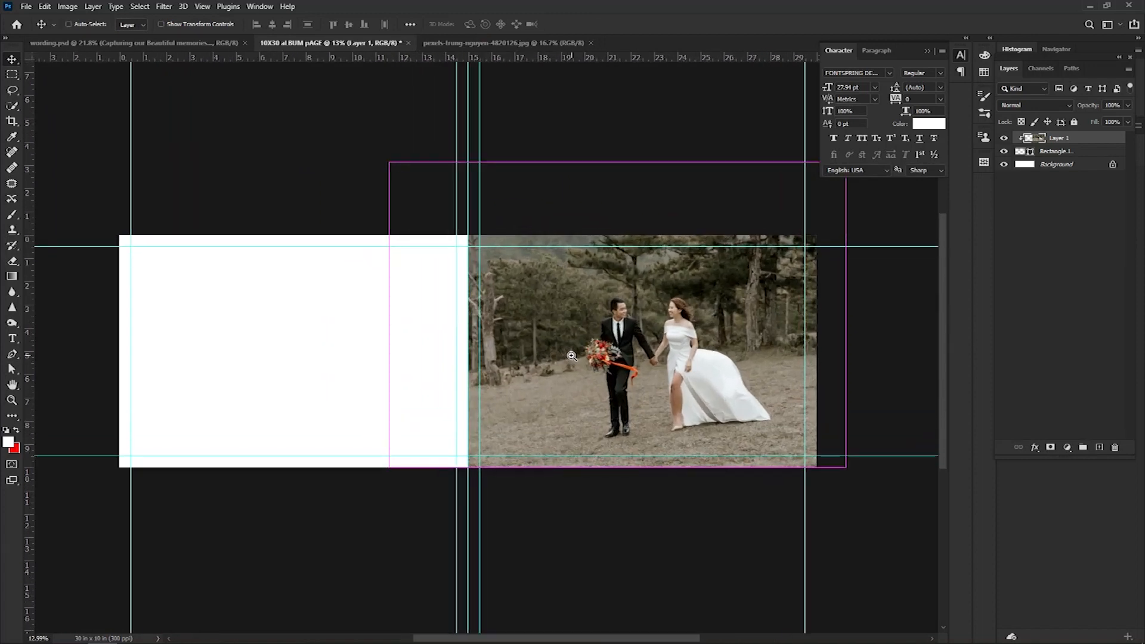
Draw a rectangle about 7.69 × 9 inches above the photo layer, on the left page against the top, bottom and 14.5-inch guides.
click(1048, 166)
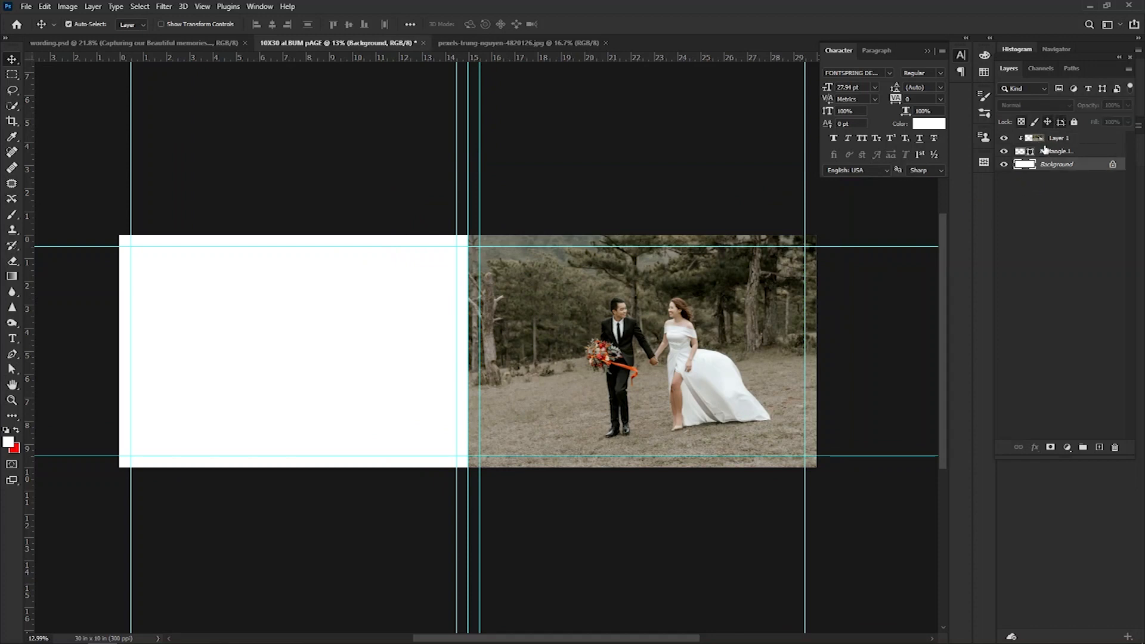
click(1047, 142)
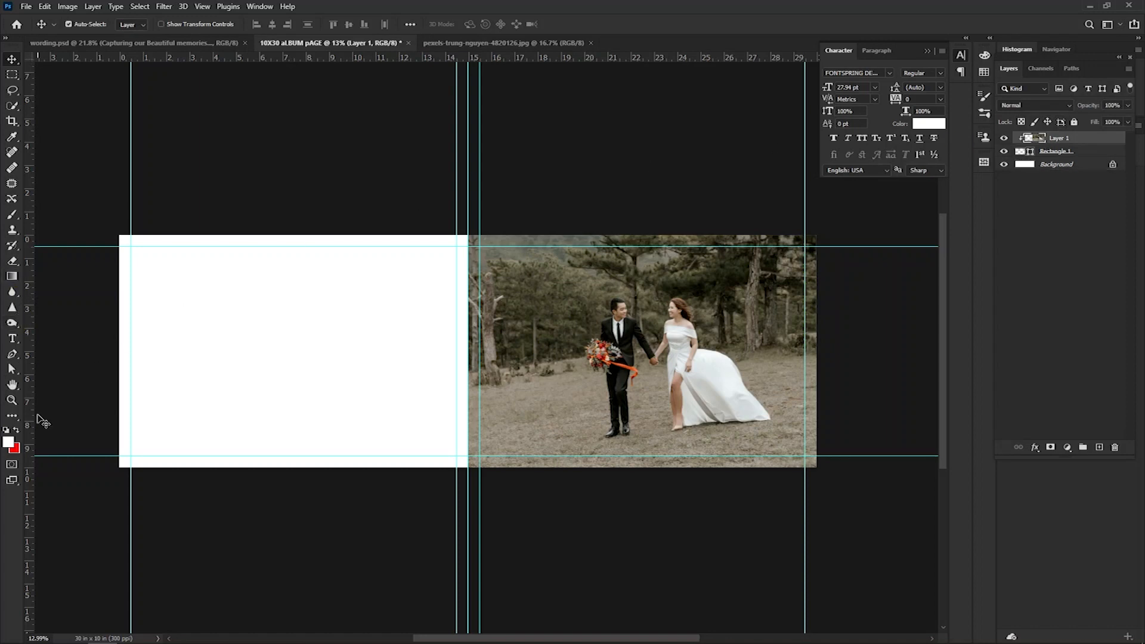
click(13, 424)
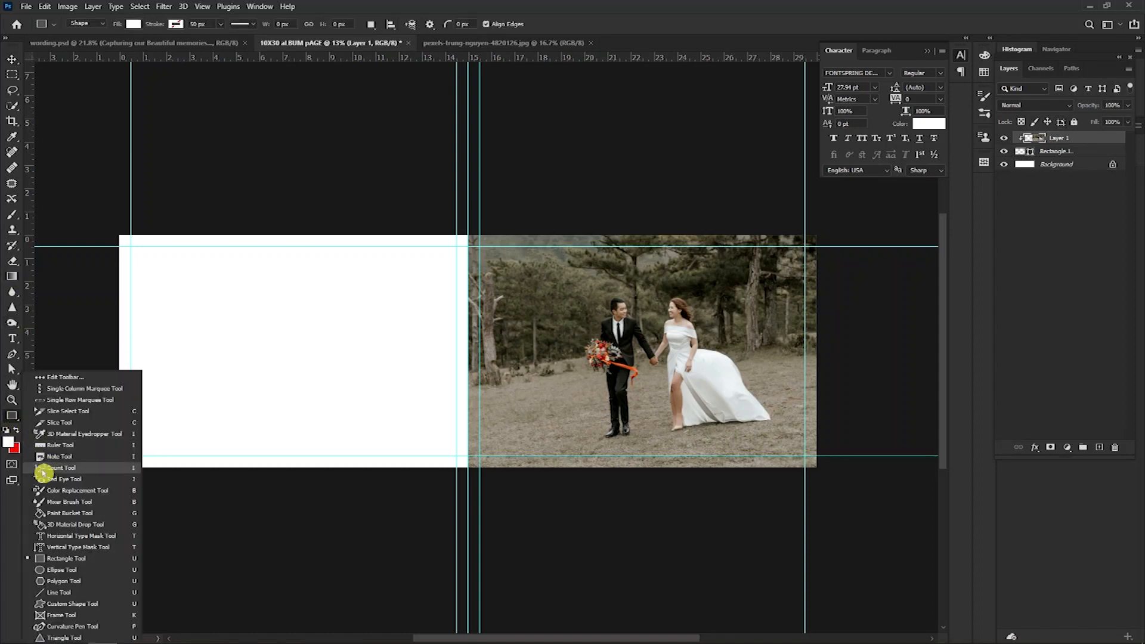
click(48, 558)
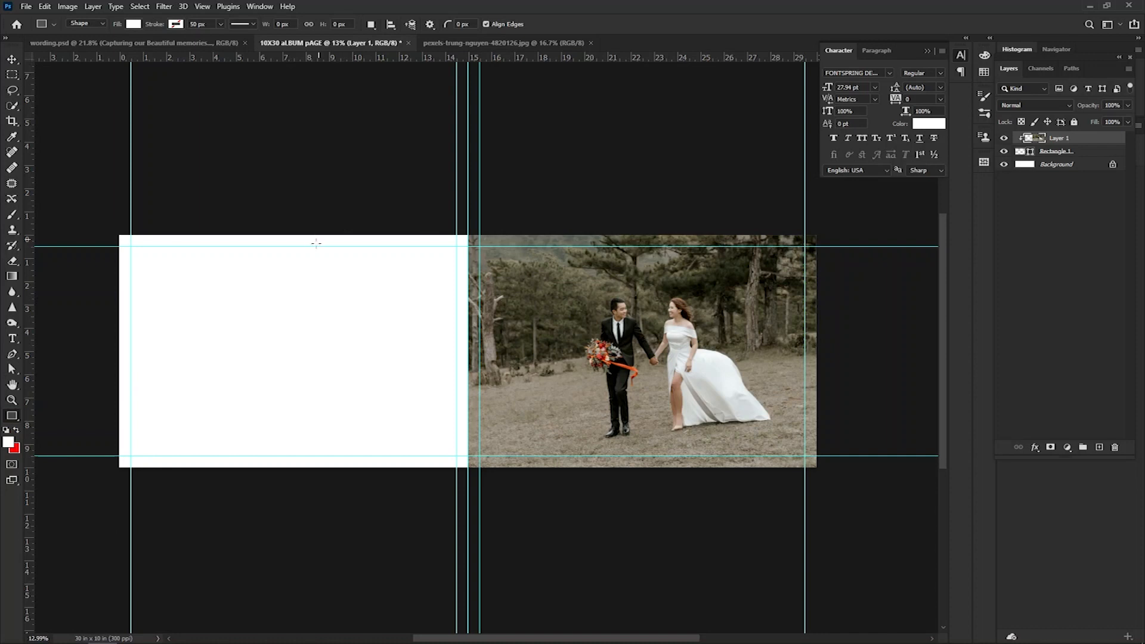
drag(278, 246, 457, 455)
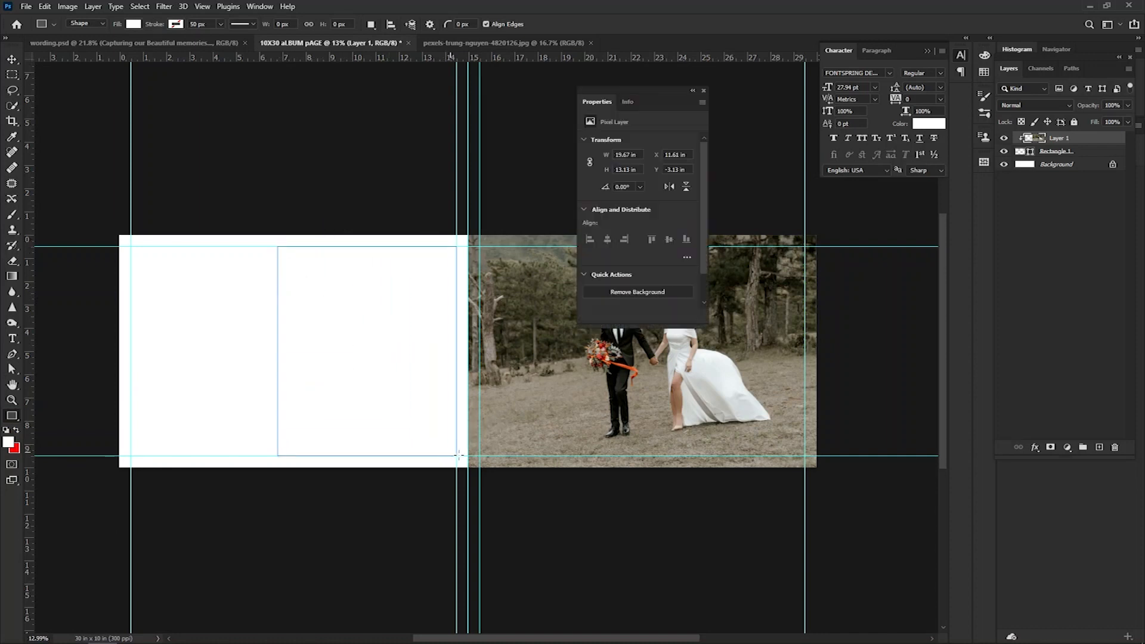
Fill the left-page rectangle with the same grey and close its shape properties.
click(135, 33)
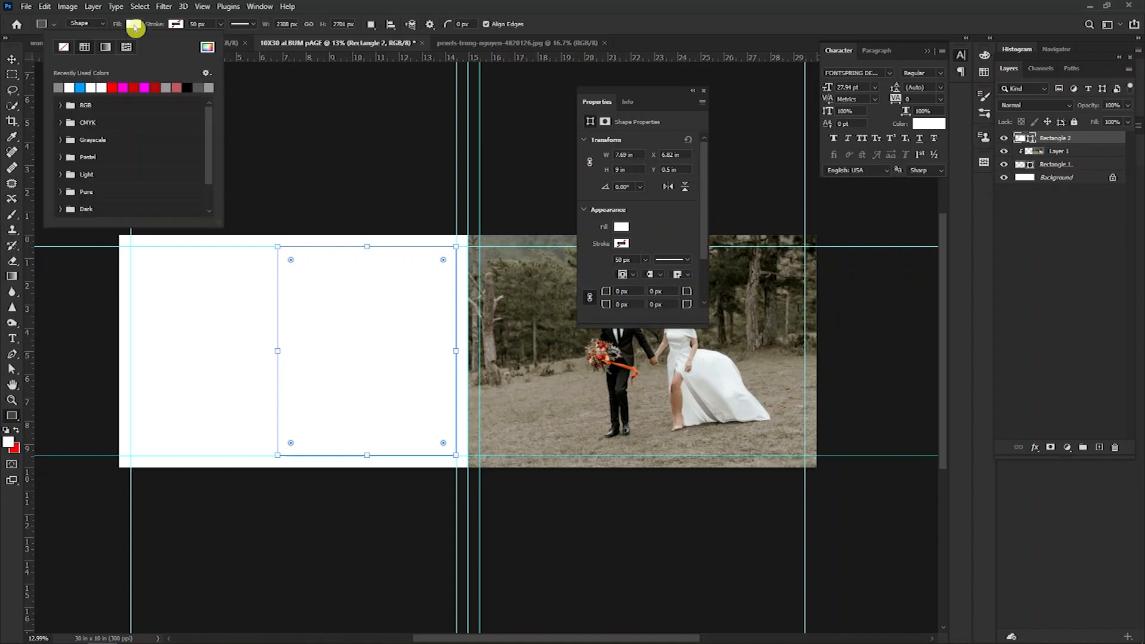
click(58, 87)
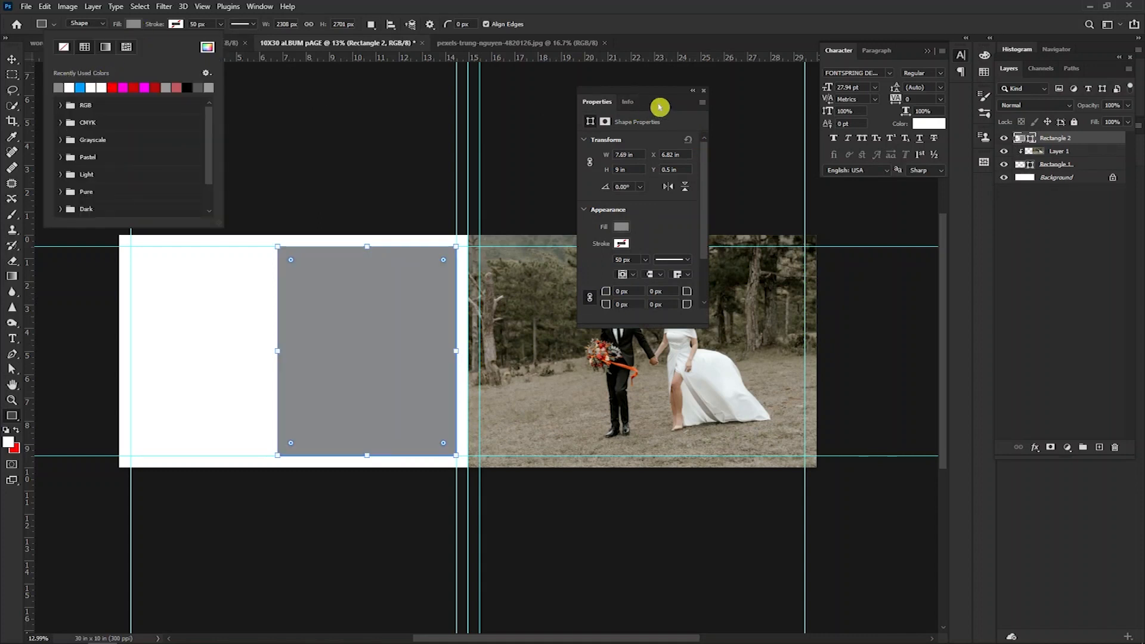
click(707, 89)
click(421, 276)
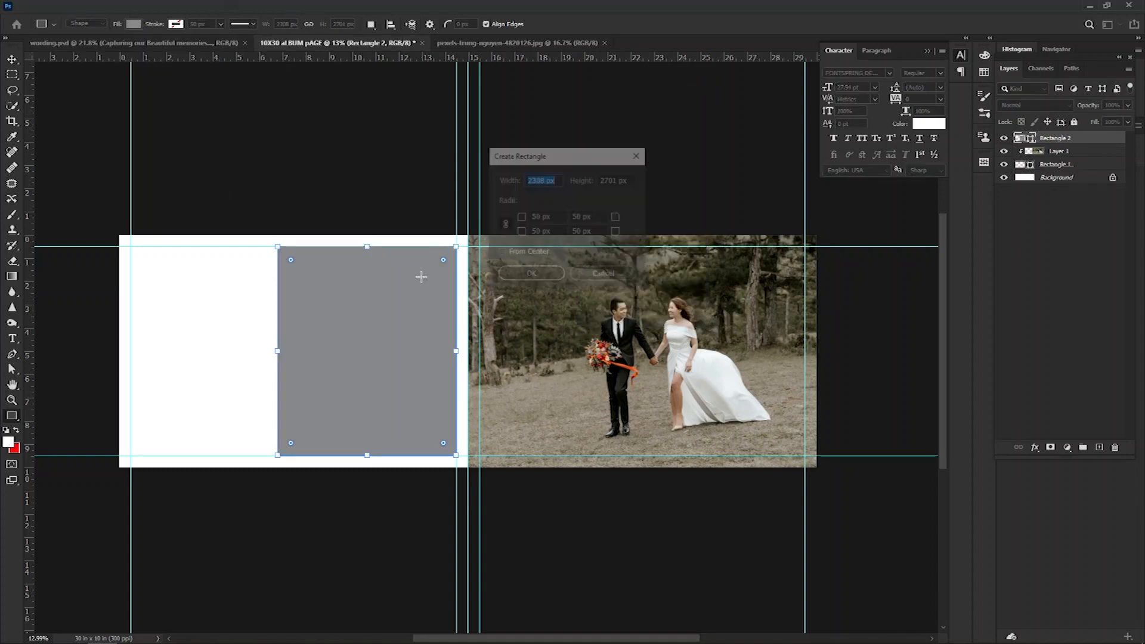
click(614, 275)
key(Return)
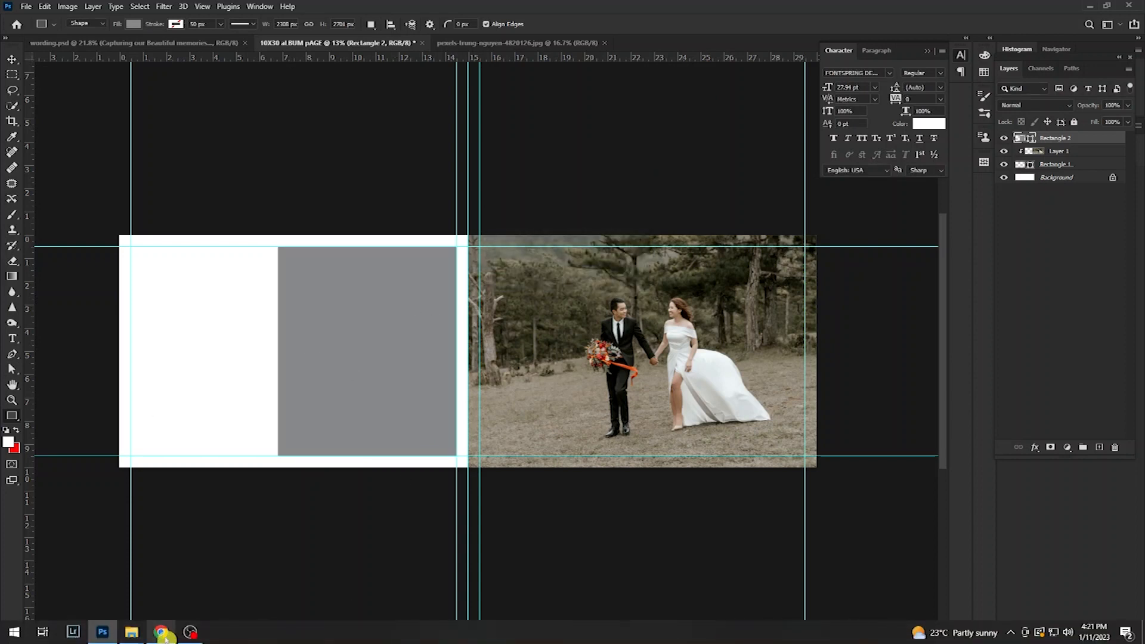
Open pexels-trung-nguyen-4820125.jpg from folder 34 as its own document and close pexels-trung-nguyen-4820126.jpg.
mouse_move(131, 632)
click(106, 575)
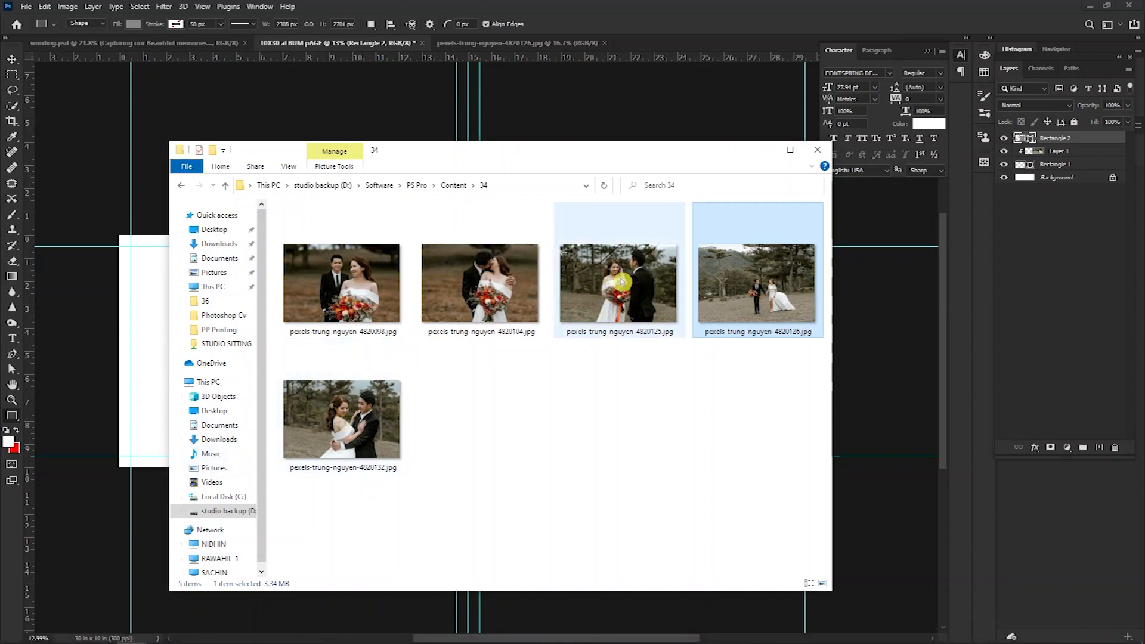
drag(583, 256, 662, 18)
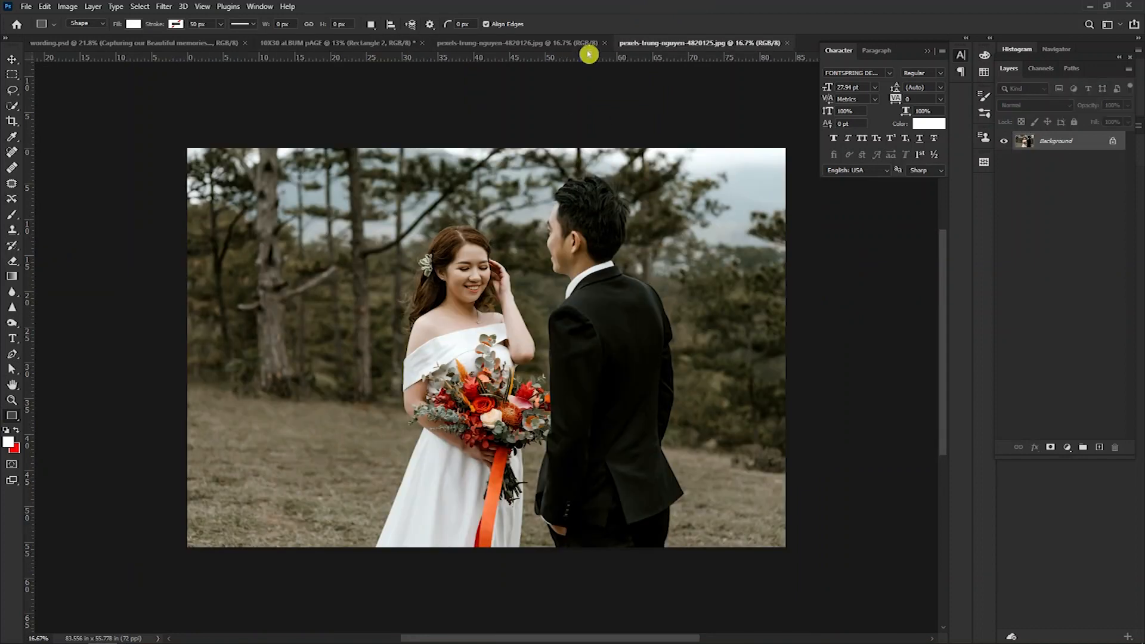
click(605, 43)
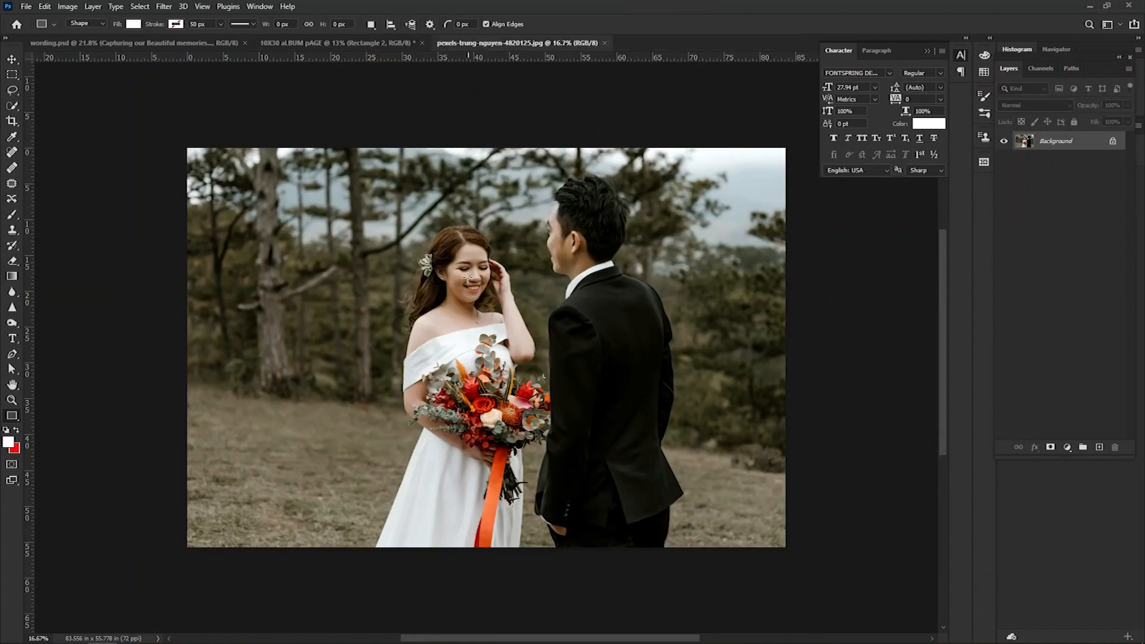
Copy the opened photo onto the album spread above the left-page grey rectangle and clip it to that rectangle.
key(v)
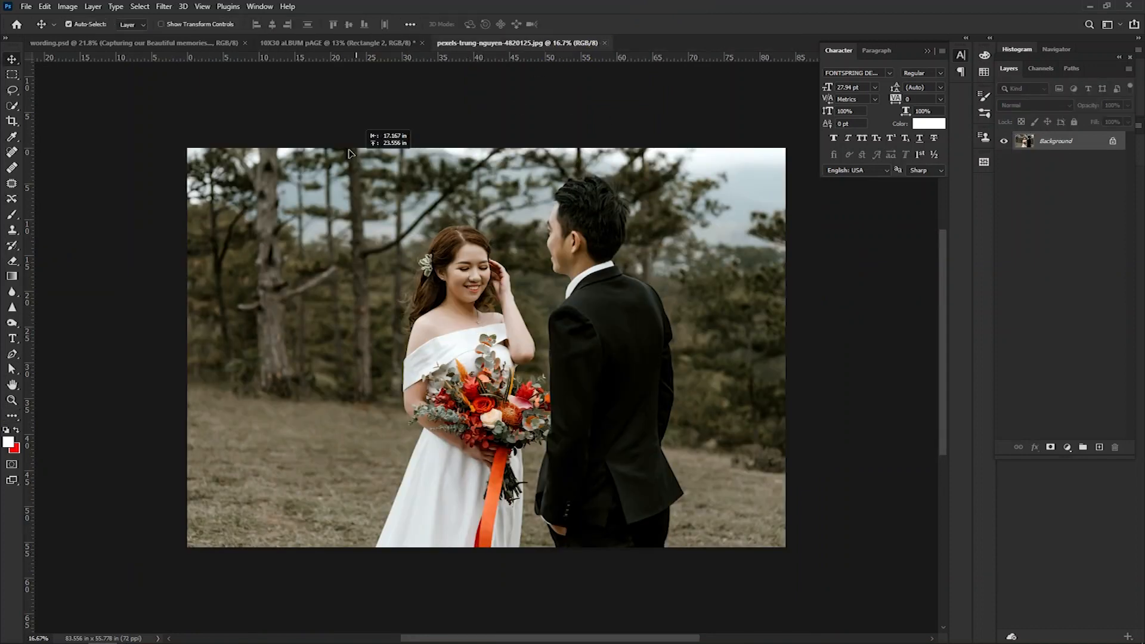
scroll(292, 67, up, 1)
drag(277, 42, 334, 322)
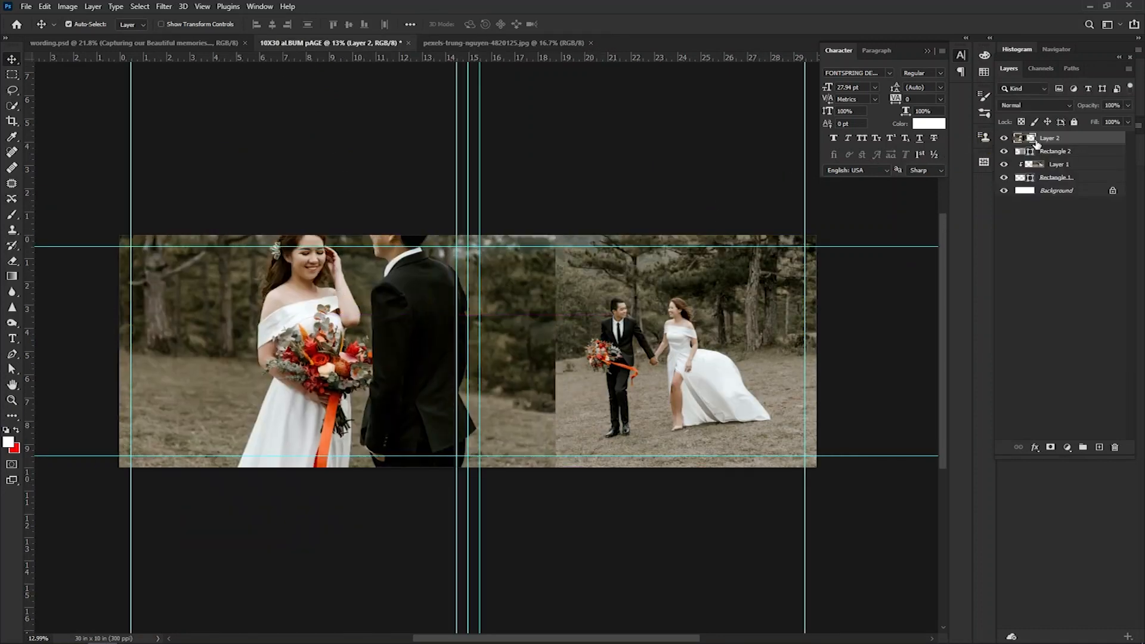
right_click(1057, 139)
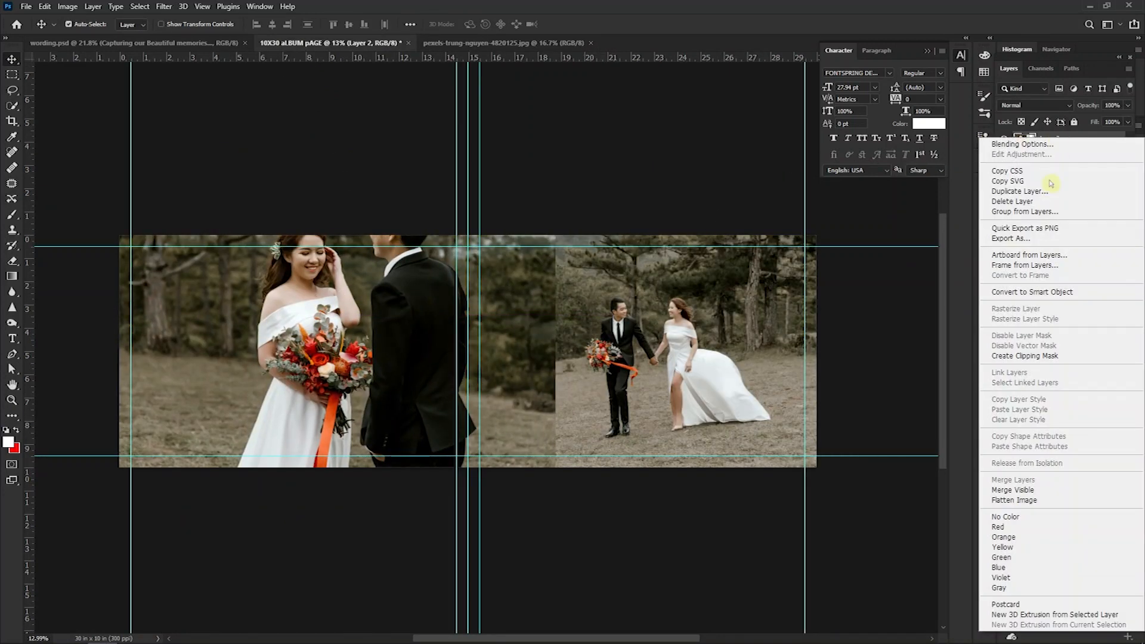
click(1025, 356)
Scale the clipped photo to about 56% and place it across the rectangle's width against its lower edge.
drag(351, 354, 361, 385)
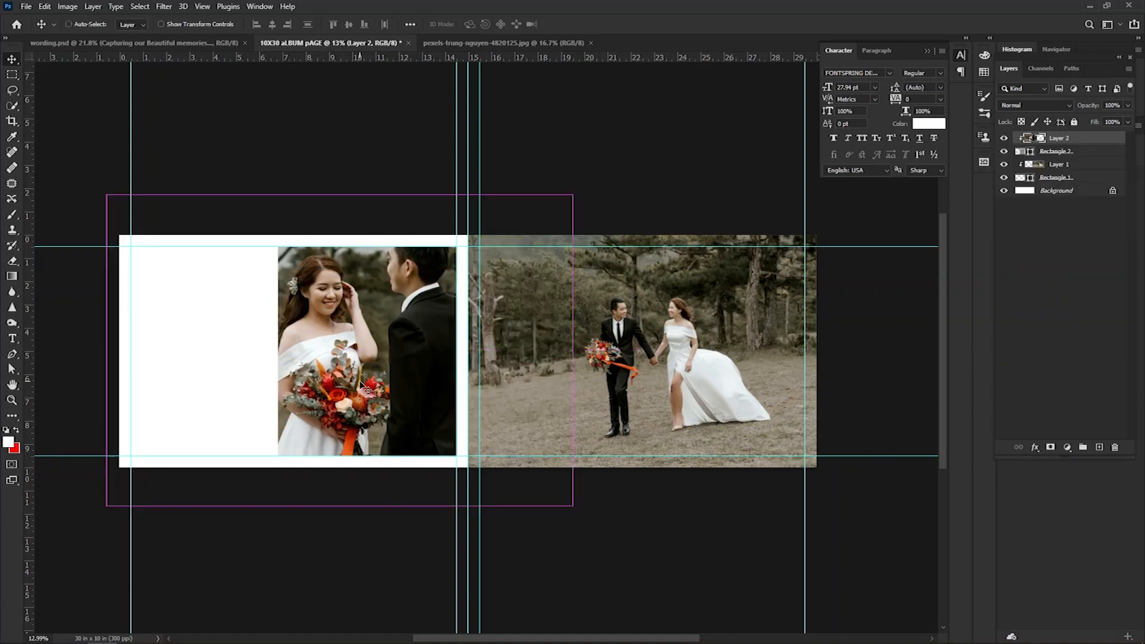
key(ctrl+t)
drag(105, 197, 206, 265)
drag(330, 312, 349, 334)
key(Return)
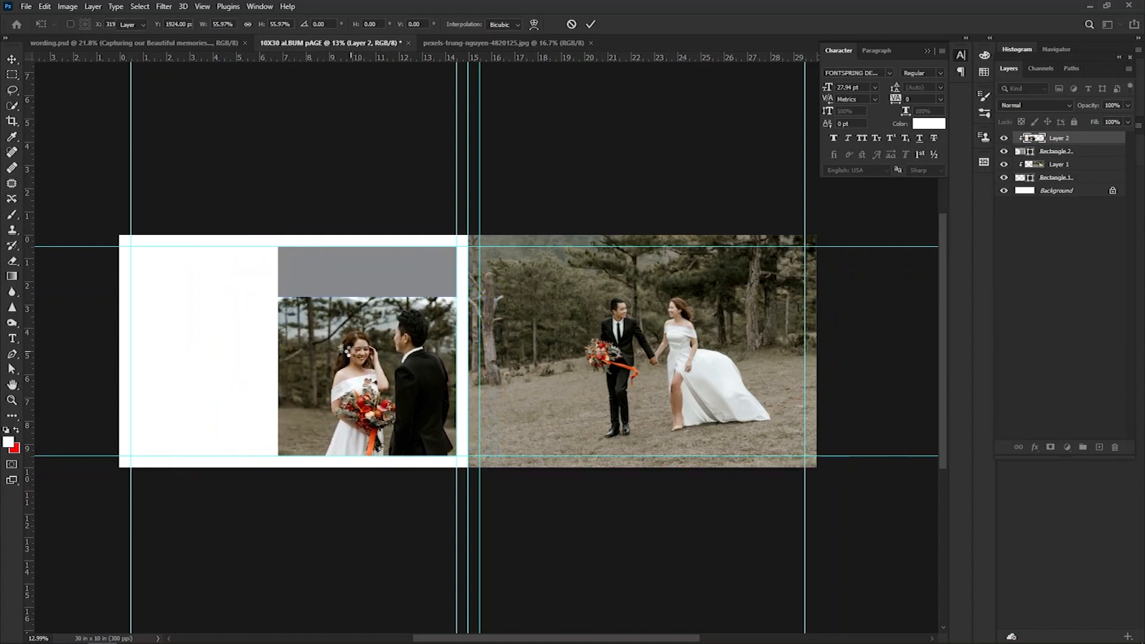
scroll(357, 365, up, 8)
drag(386, 366, 437, 381)
Fill the left-page rectangle with dark olive #393824 sampled from the photo's background trees.
click(497, 190)
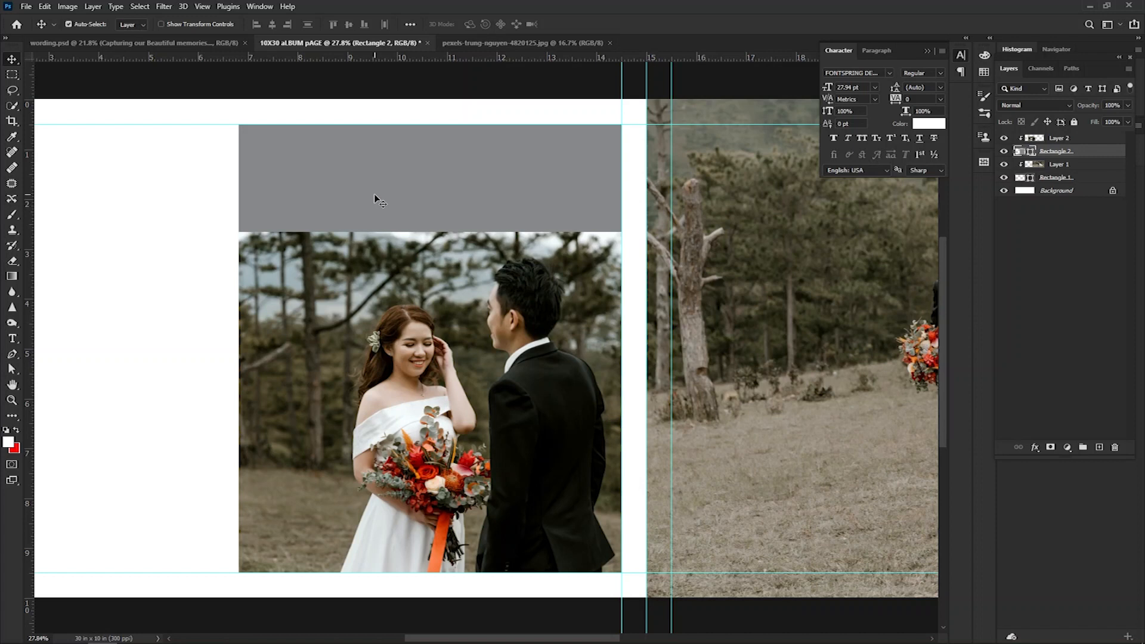
right_click(15, 422)
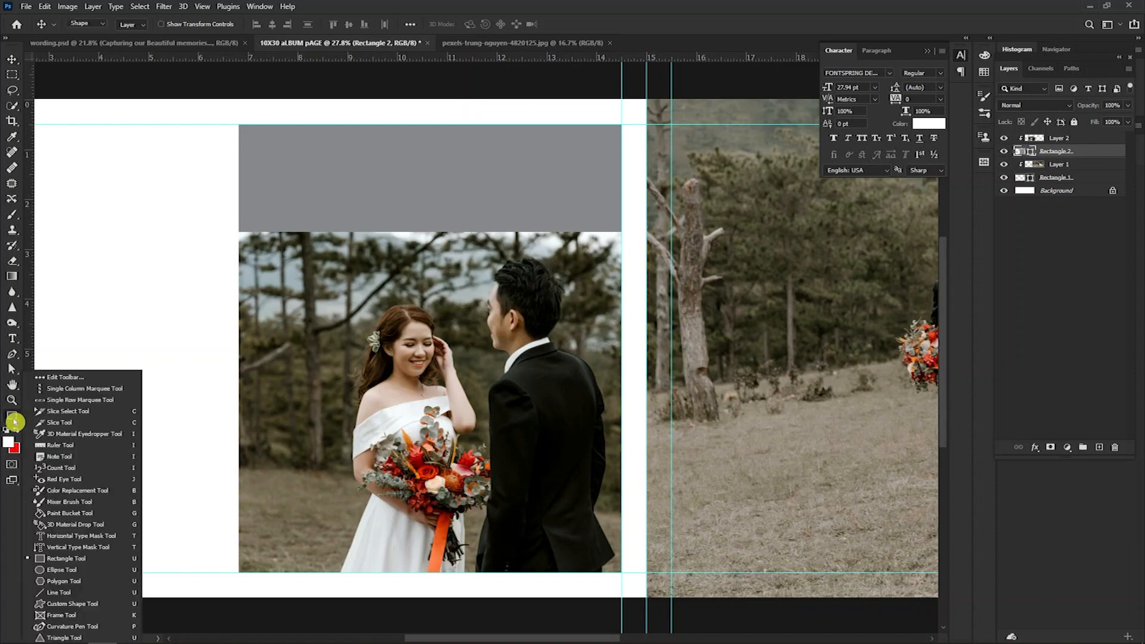
click(49, 561)
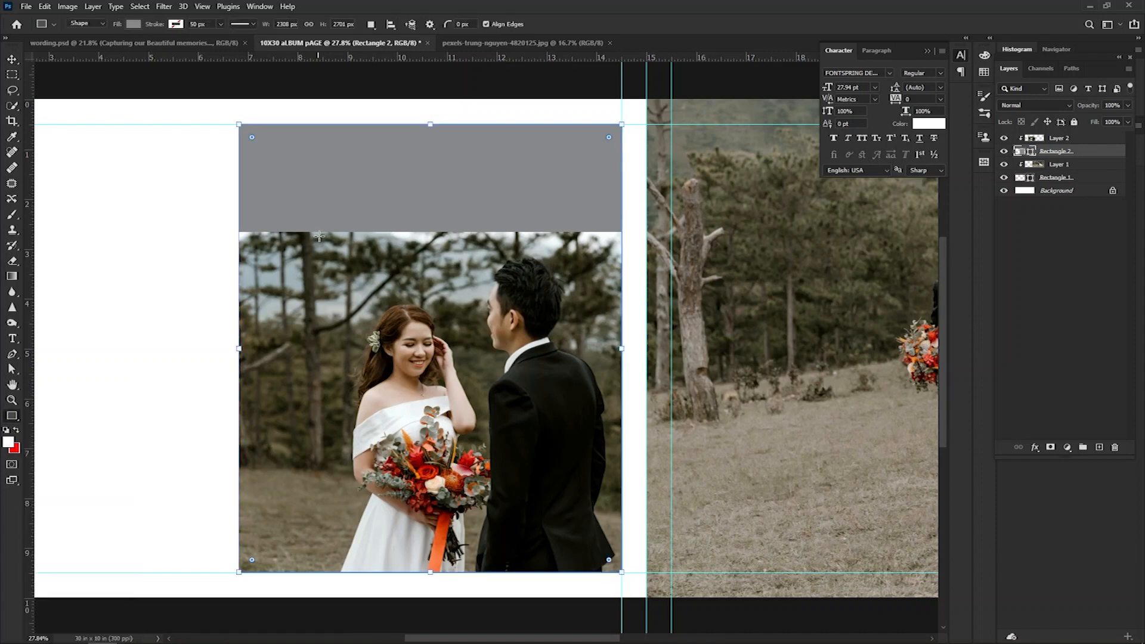
click(133, 25)
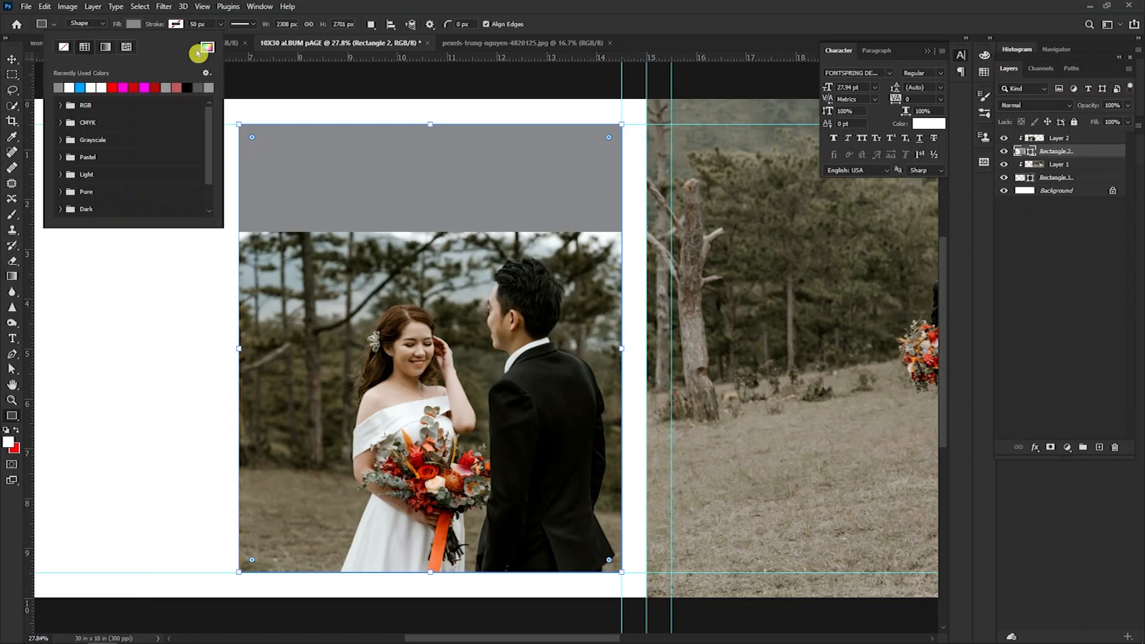
click(208, 48)
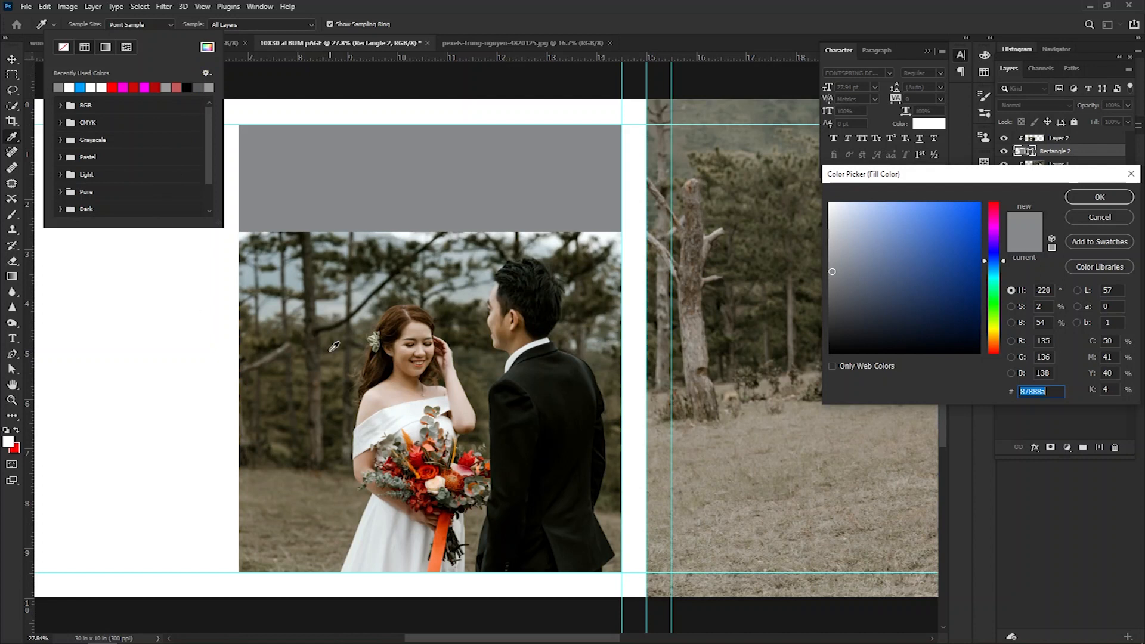
click(334, 347)
click(345, 356)
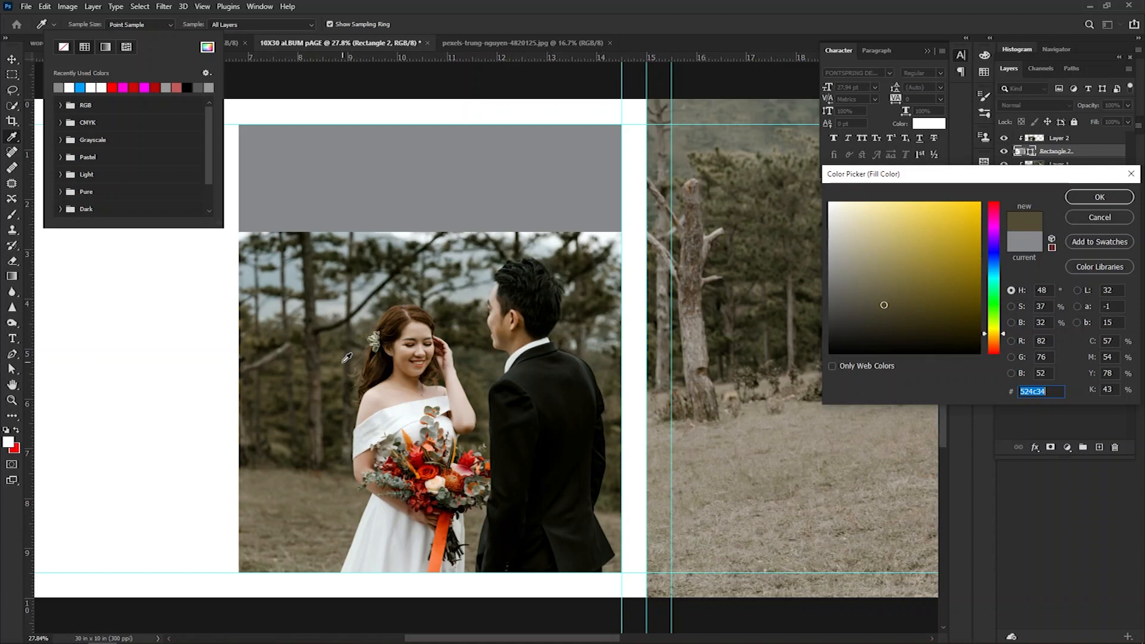
click(466, 363)
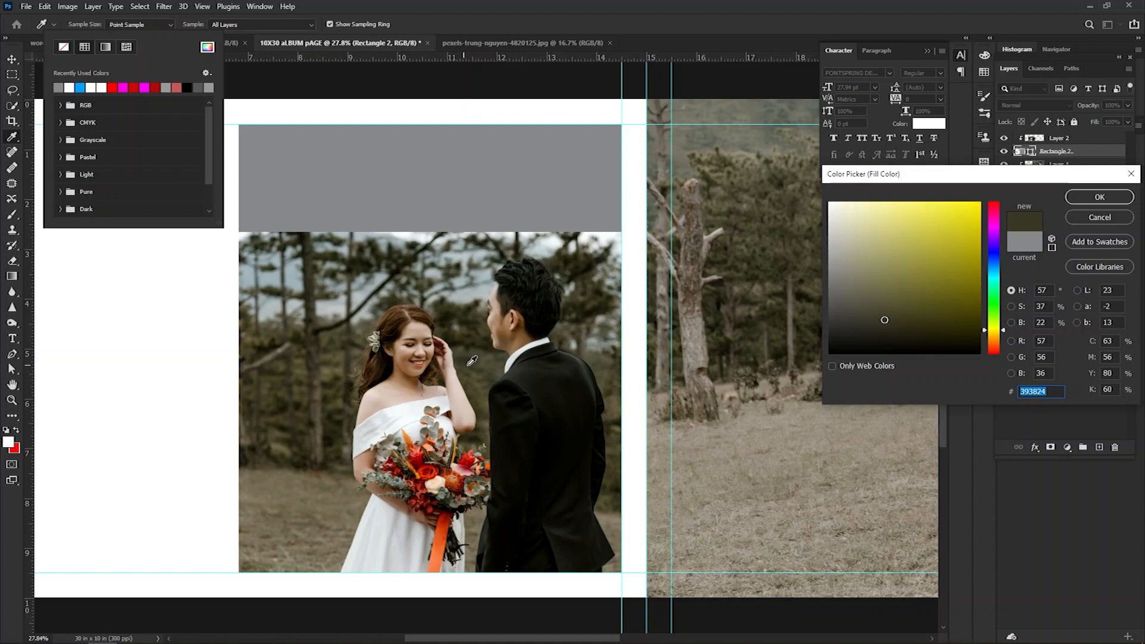
click(1101, 197)
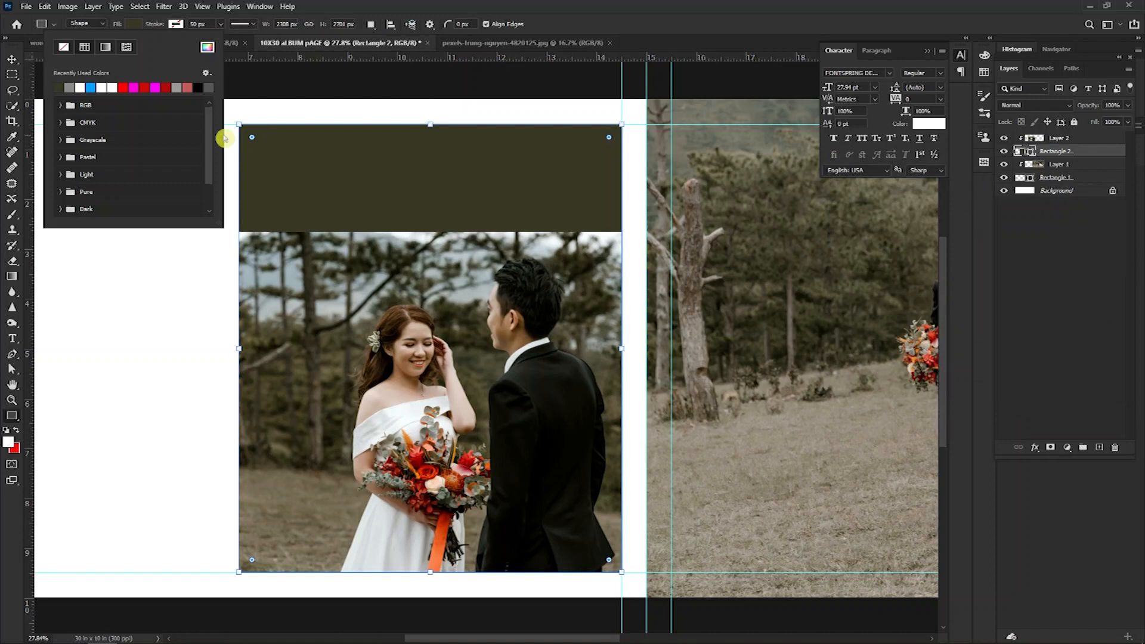
Change the left-page rectangle's fill to brown #5a4f3b sampled from the photo and deselect the shape's outline.
click(207, 47)
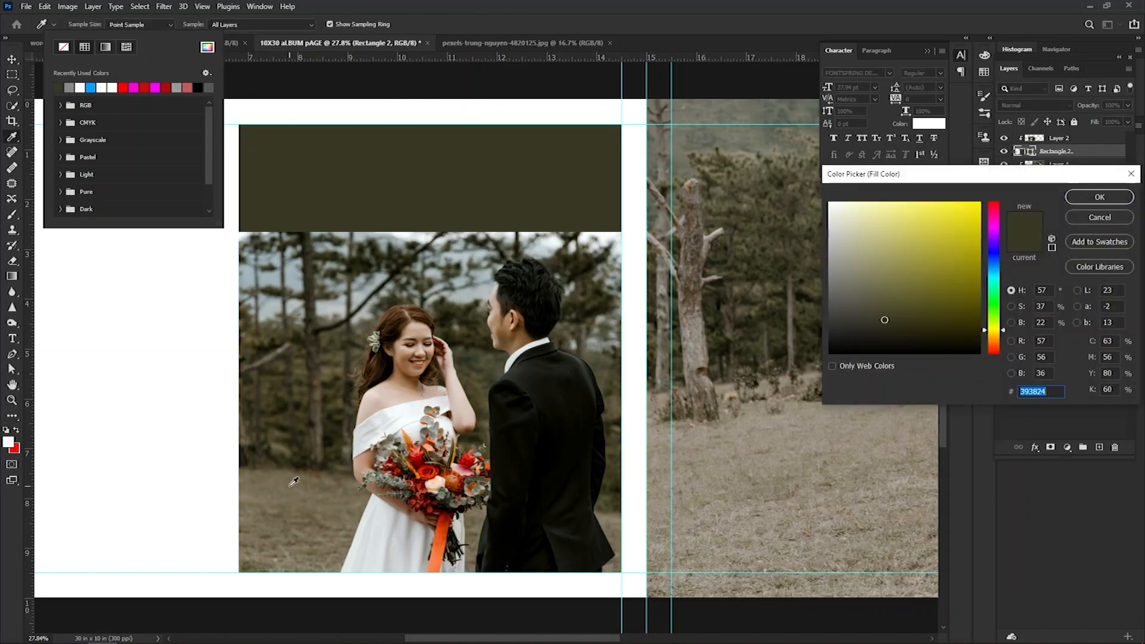
click(278, 434)
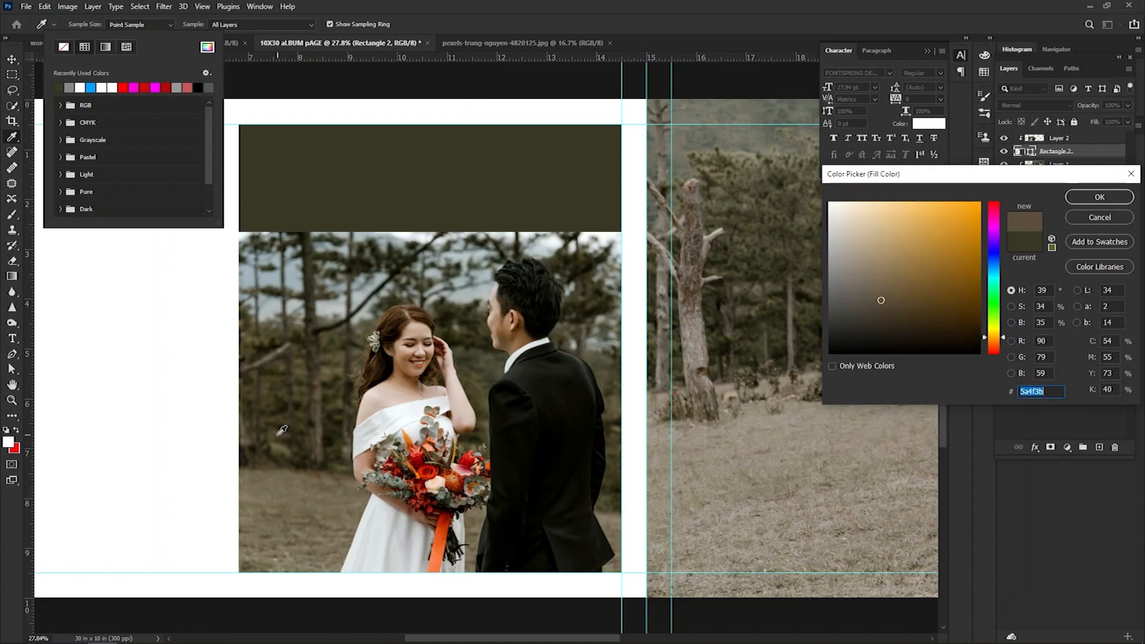
click(1081, 205)
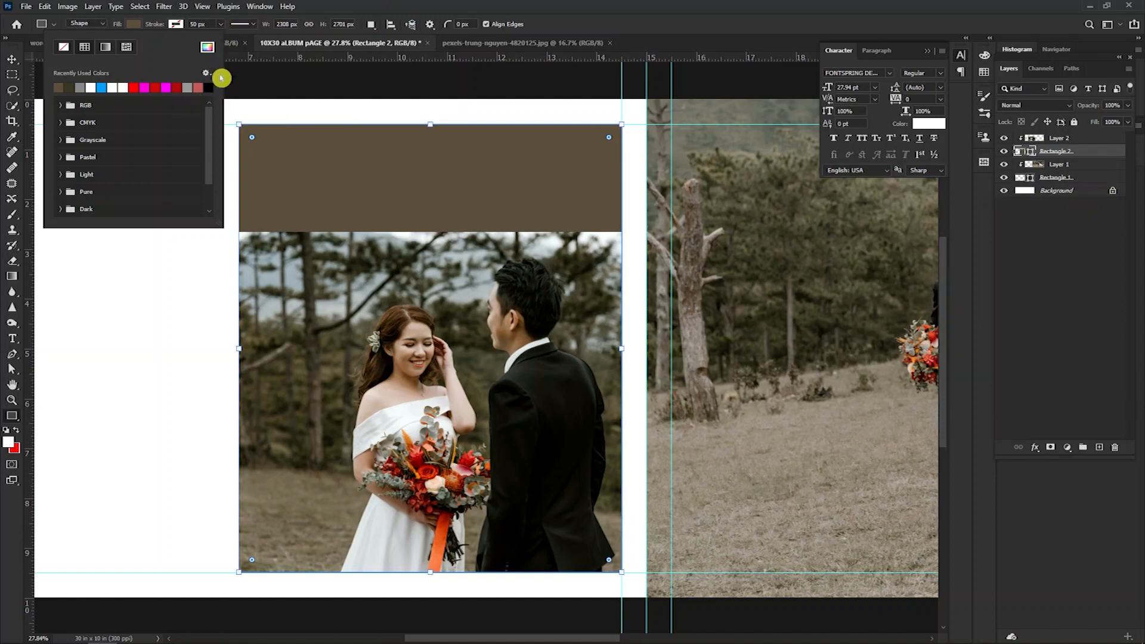
click(371, 5)
key(Escape)
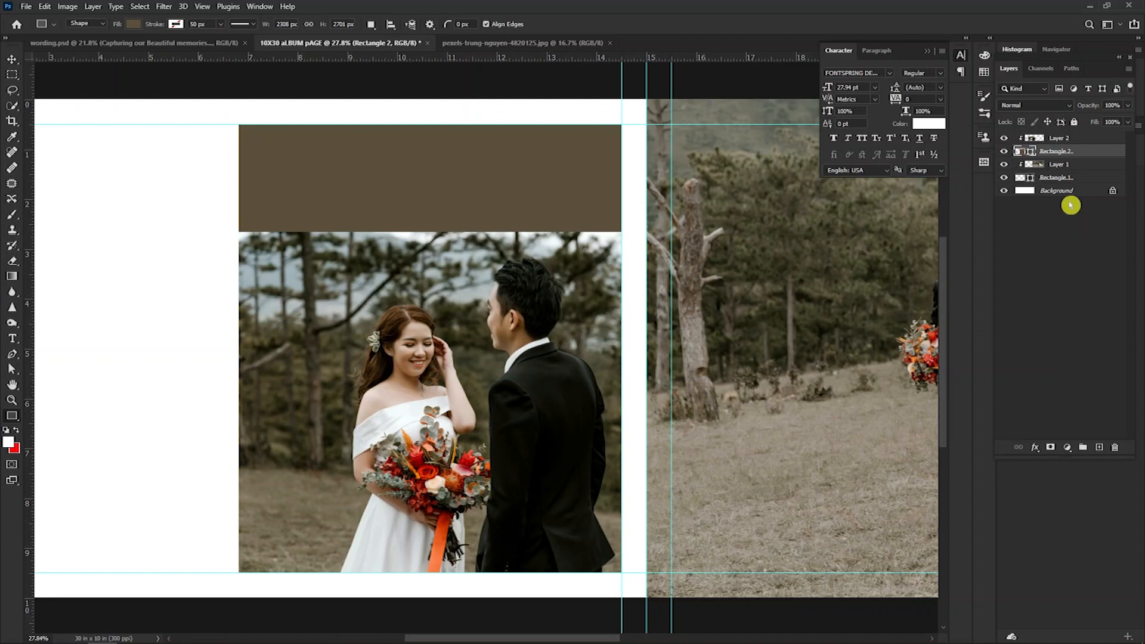
Duplicate the clipped photo layer Layer 2 and hide the original.
click(1054, 139)
drag(1054, 139, 1100, 448)
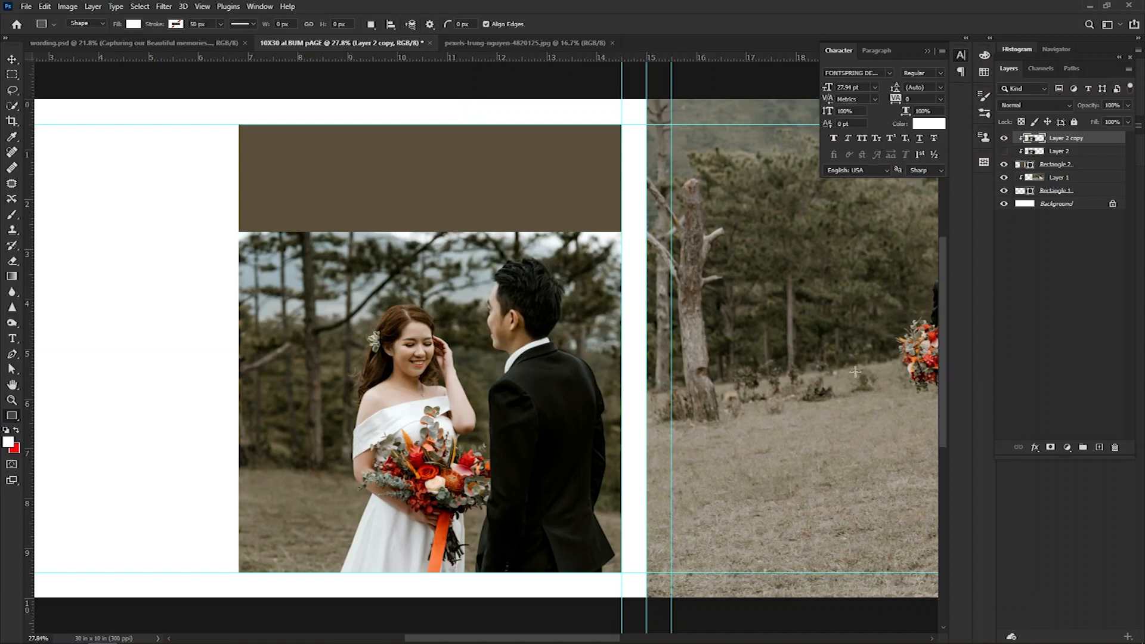
drag(406, 371, 541, 188)
drag(406, 430, 389, 413)
drag(415, 304, 423, 377)
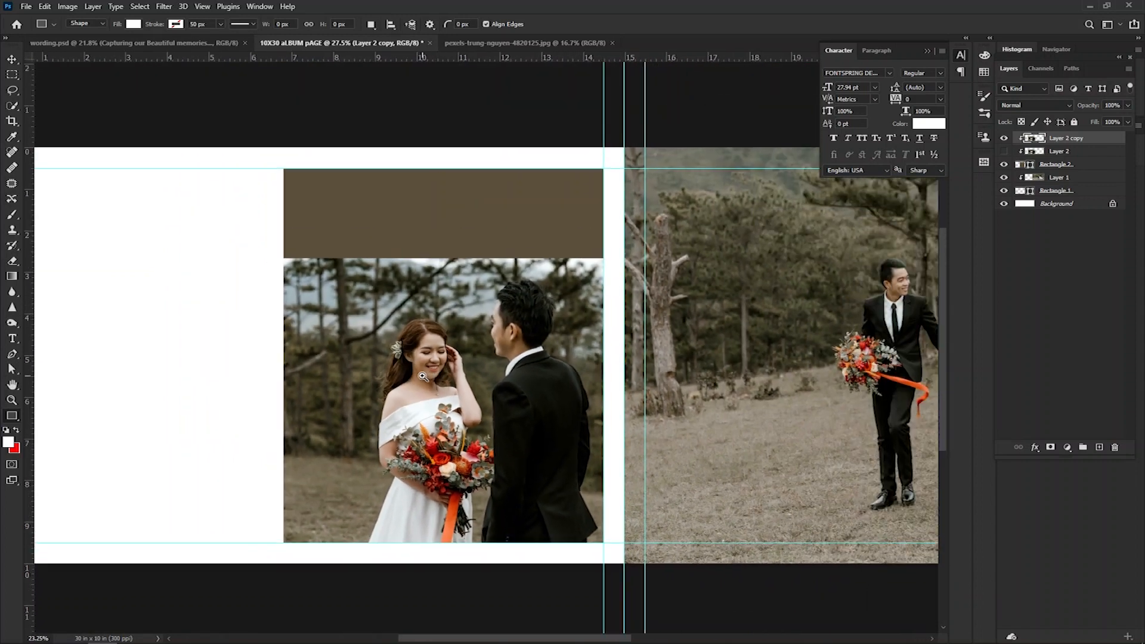
Select the Rectangle 2 layer, open pexels-trung-nguyen-4820132.jpg as its own document and close pexels-trung-nguyen-4820125.jpg.
click(1068, 165)
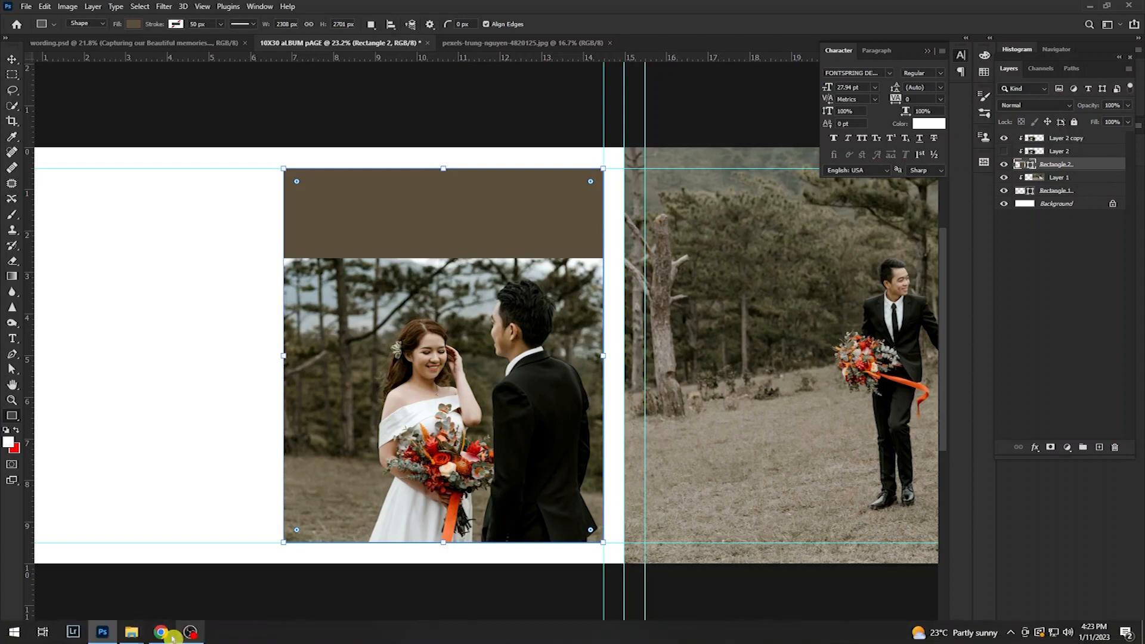
mouse_move(131, 631)
click(121, 597)
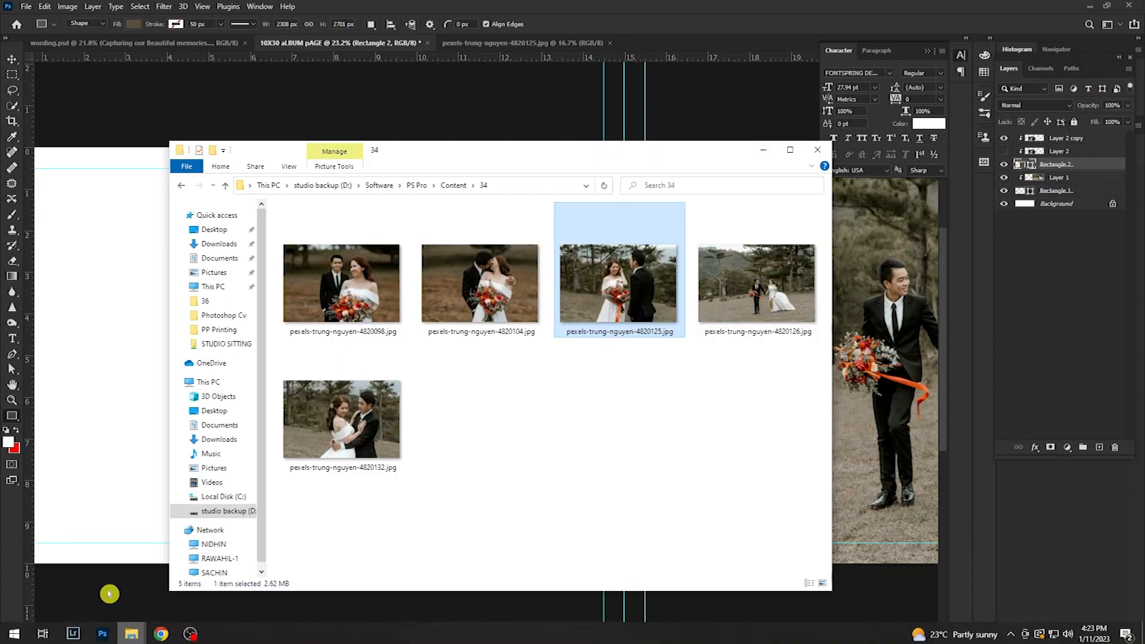
drag(358, 427, 665, 47)
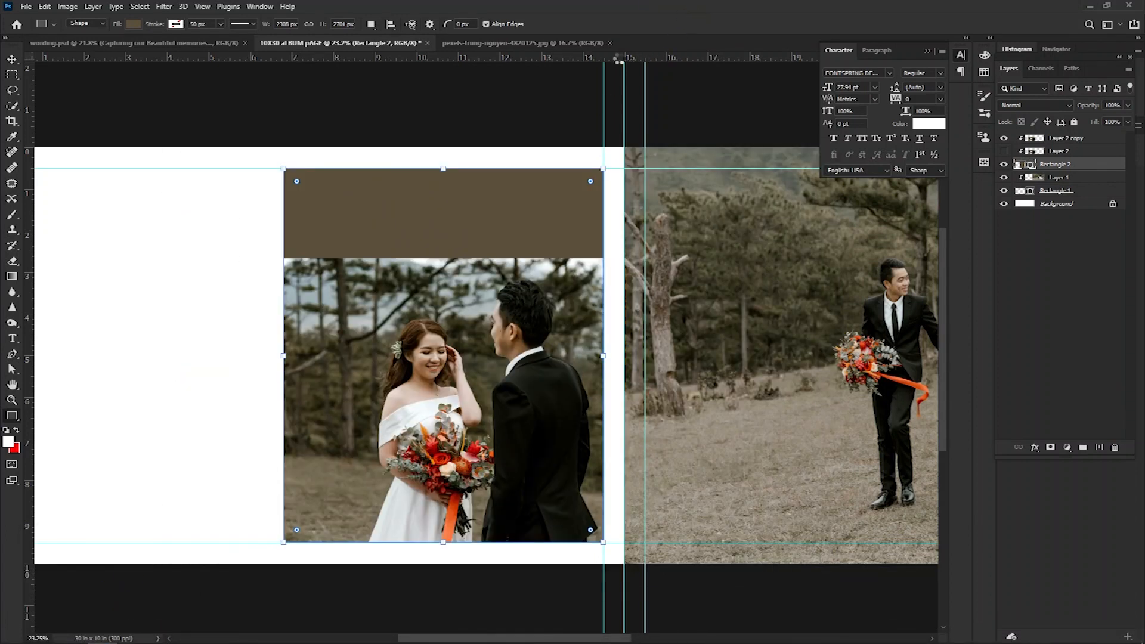
click(611, 44)
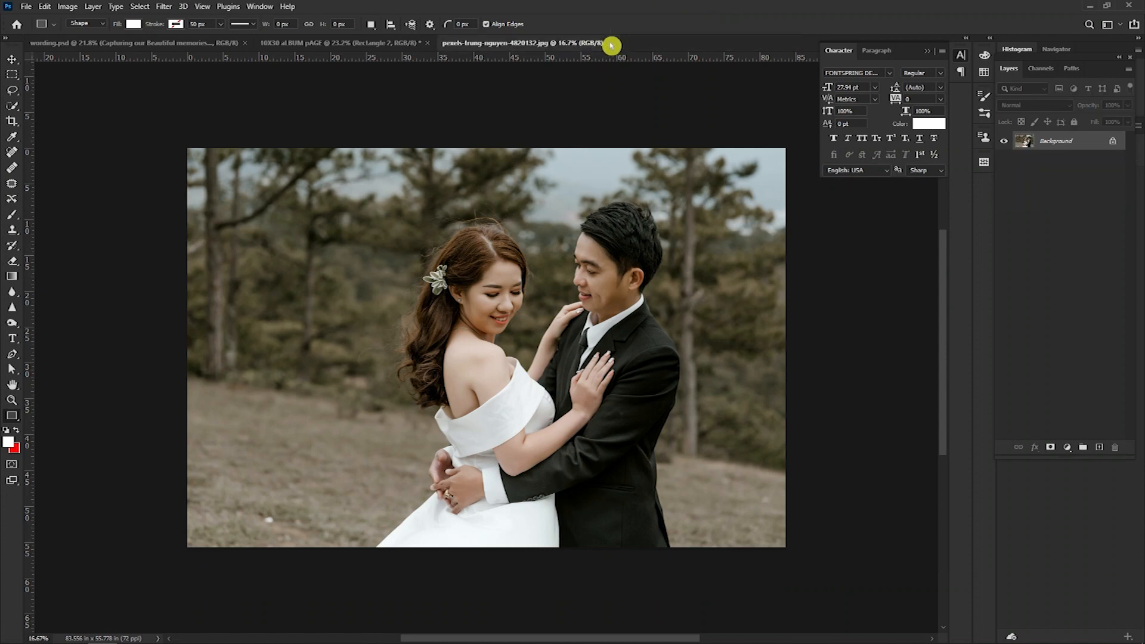
Copy the opened photo onto the spread directly above Rectangle 2 and lower the opacity of Layer 2 copy.
key(v)
drag(567, 267, 388, 257)
click(380, 351)
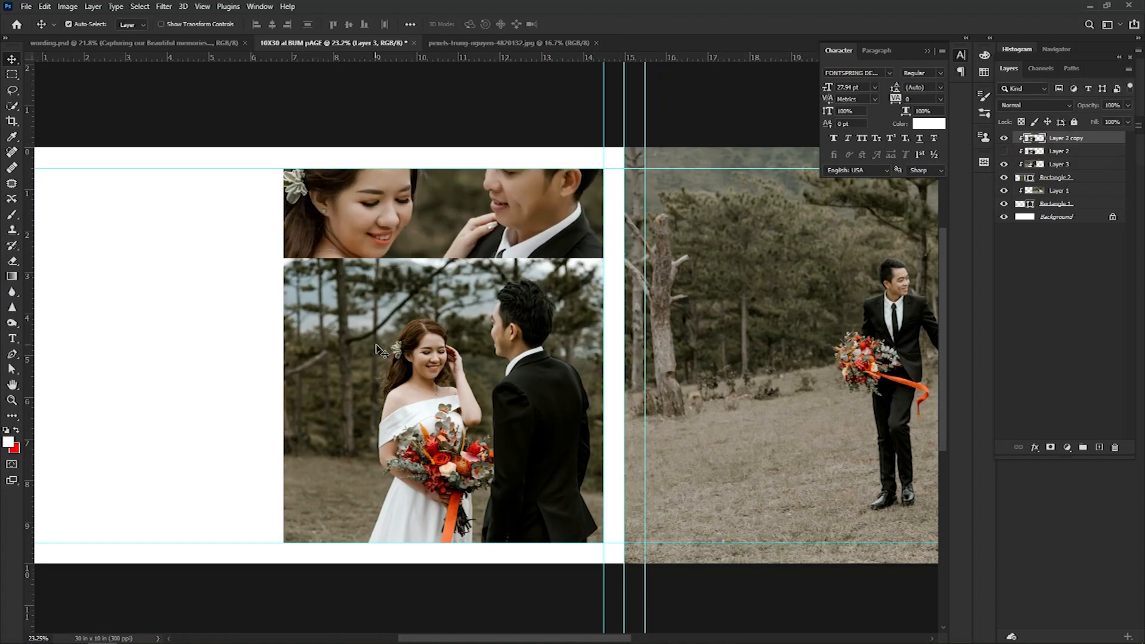
click(1127, 105)
drag(1103, 121, 1090, 121)
Scale down the new embracing-couple photo and position it so the couple fills the upper part of the left-page rectangle.
drag(524, 188, 498, 213)
key(ctrl+t)
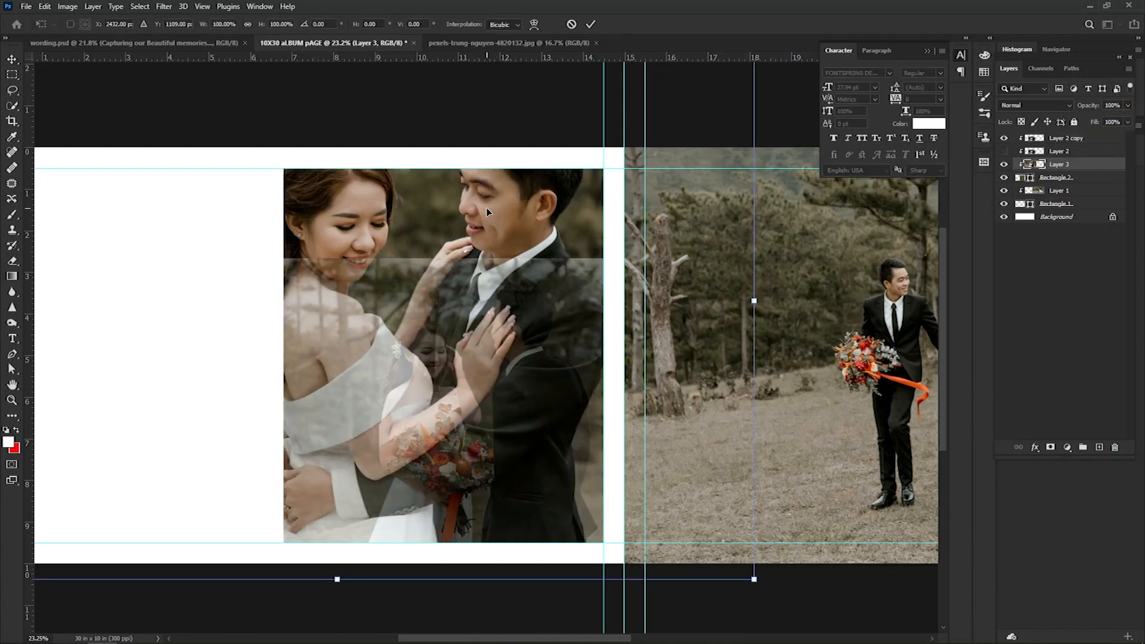
drag(757, 583, 622, 492)
drag(472, 283, 483, 291)
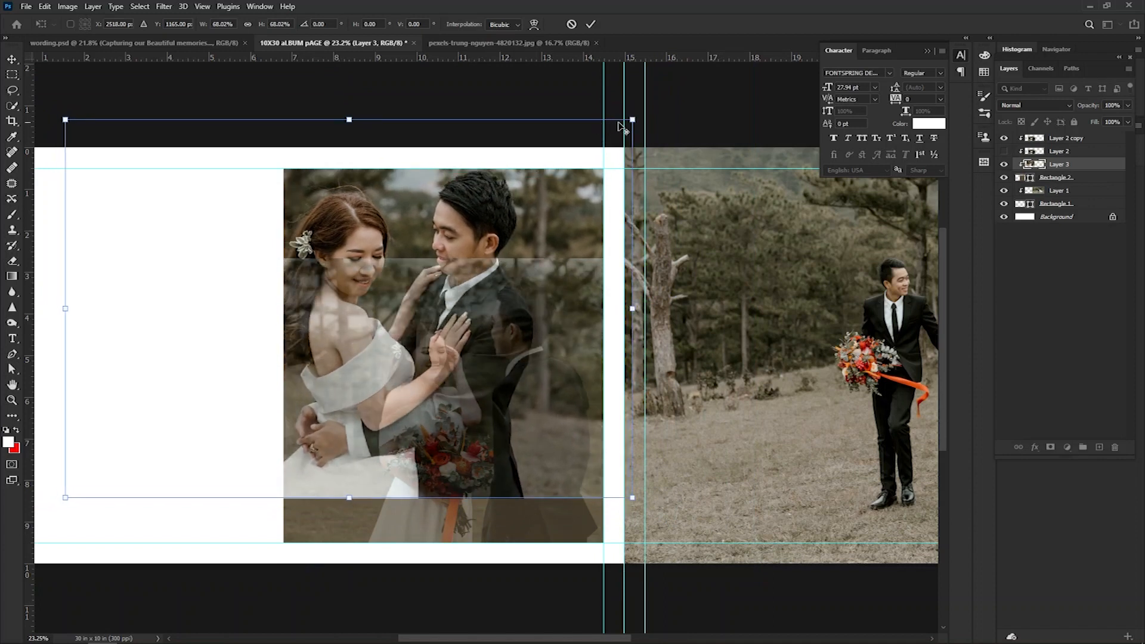
drag(630, 120, 603, 137)
drag(504, 238, 515, 237)
key(Return)
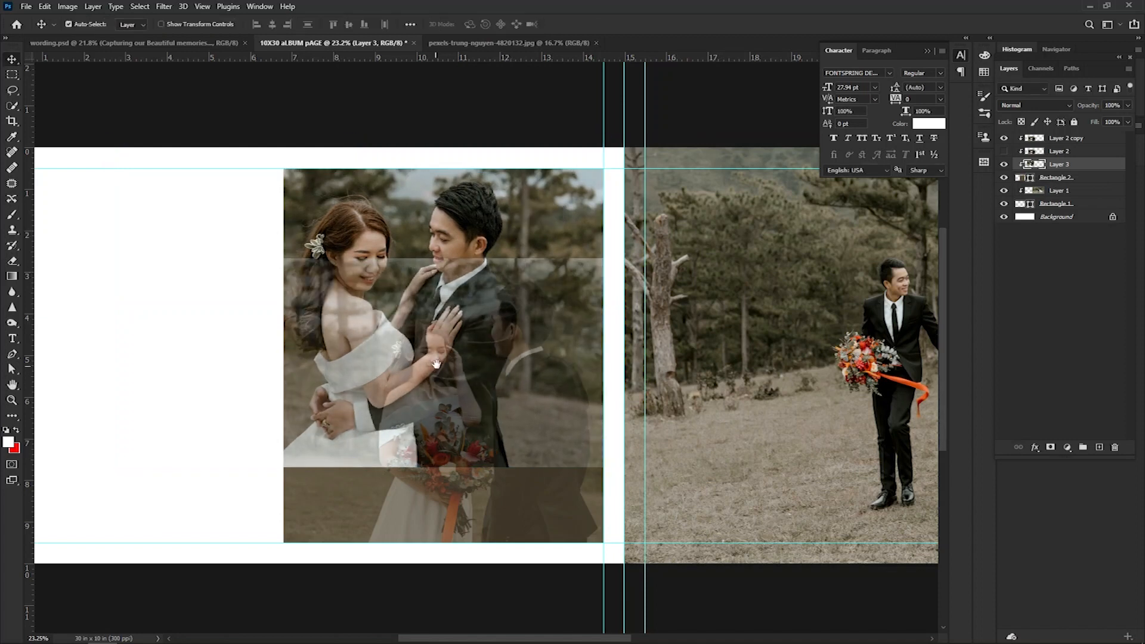
drag(450, 319, 459, 321)
drag(470, 408, 471, 368)
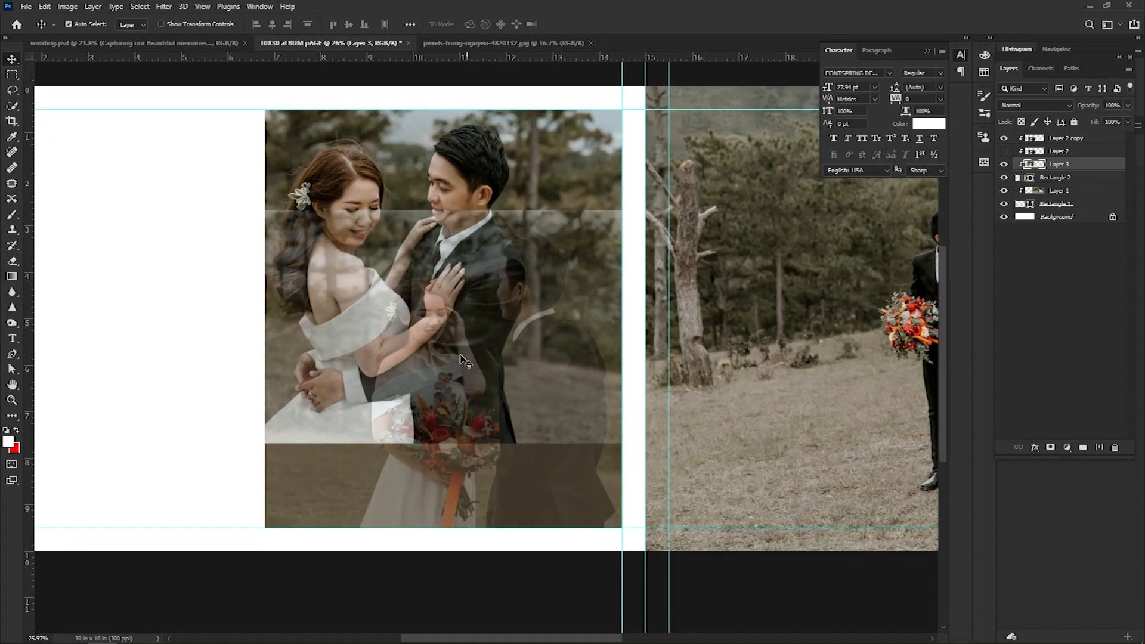
Restore the opacity of Layer 2 copy to 100%.
click(554, 352)
click(1128, 105)
drag(1096, 121, 1140, 125)
On Layer 2 copy, start a Pen path at the bottom edge of the bride's dress and add the first segment upward.
drag(408, 452, 454, 466)
drag(430, 498, 499, 337)
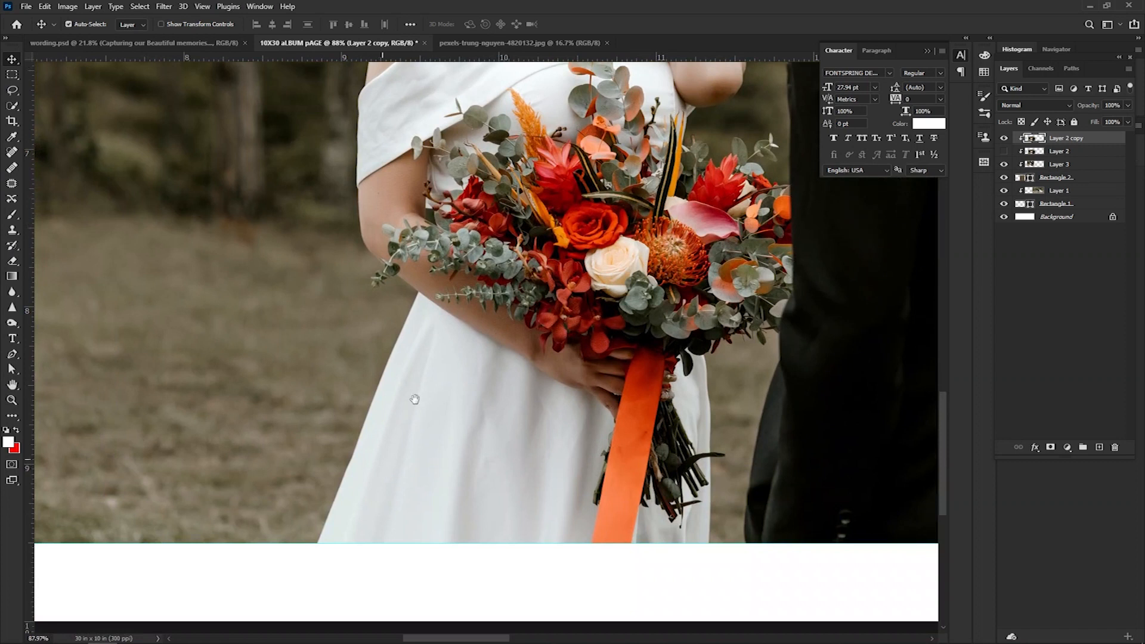
drag(496, 256, 462, 492)
drag(487, 356, 458, 352)
drag(460, 481, 445, 525)
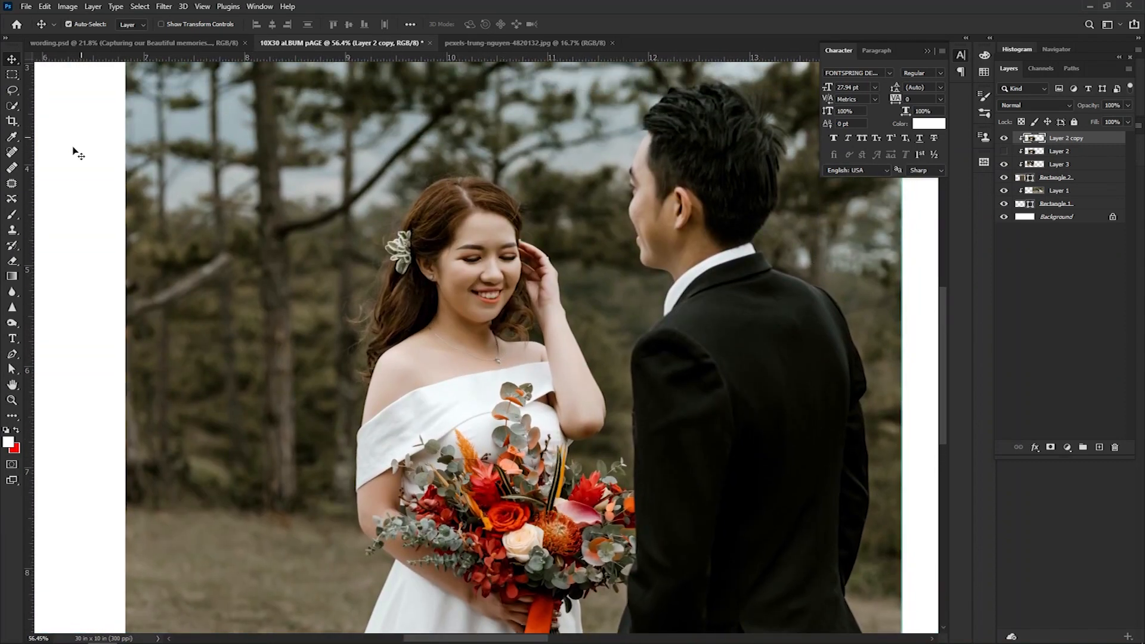
click(11, 354)
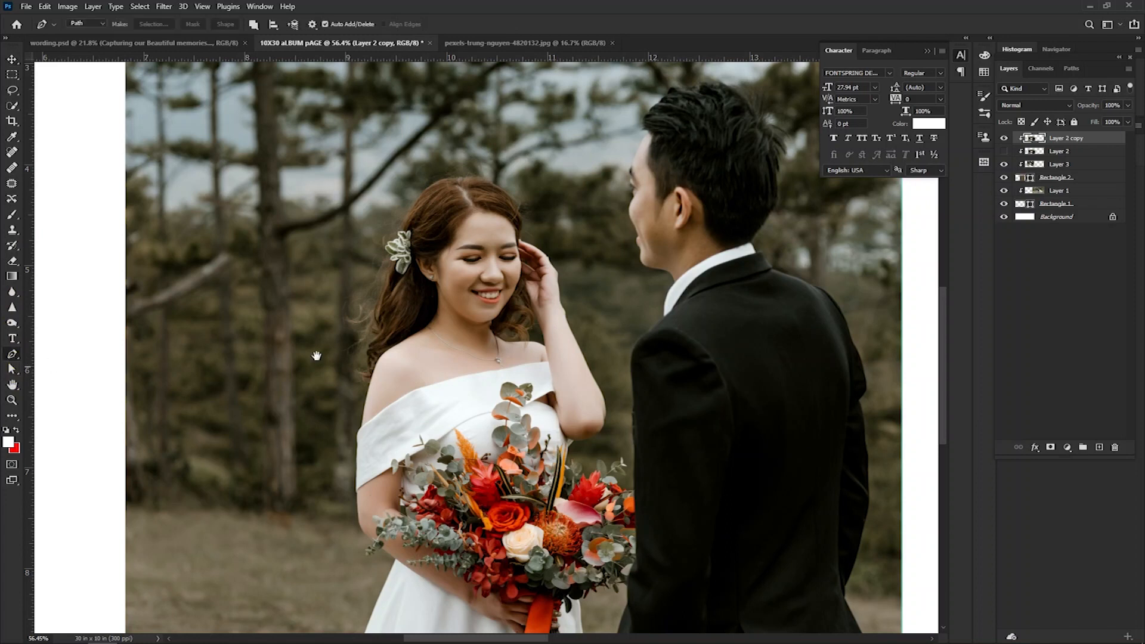
drag(399, 550, 397, 350)
drag(341, 484, 432, 495)
drag(313, 571, 341, 483)
click(327, 487)
click(404, 290)
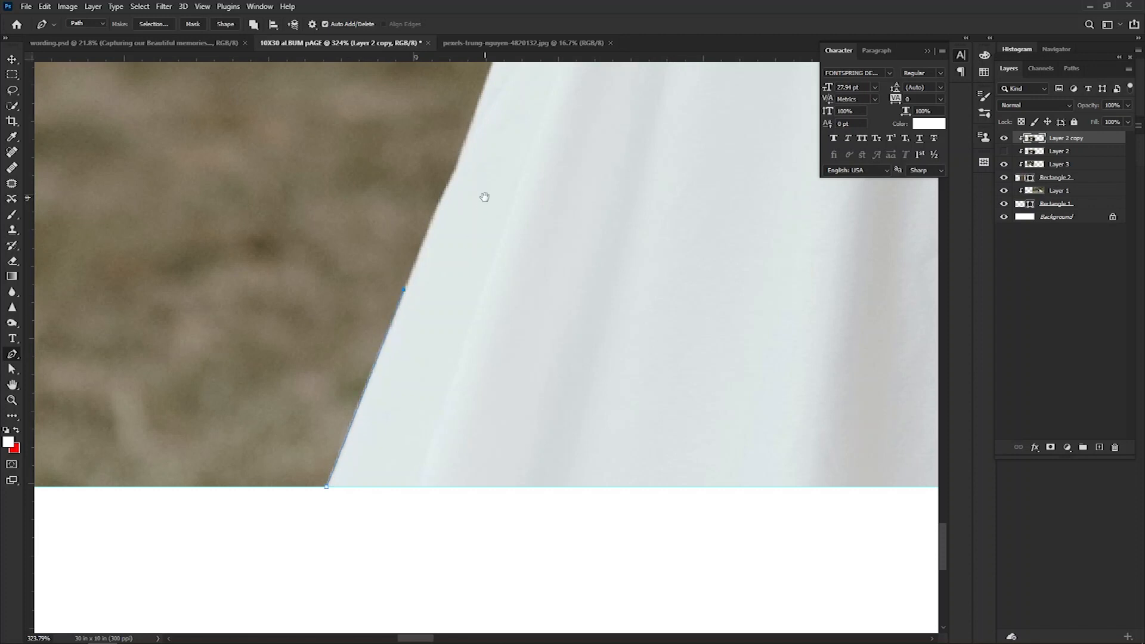
Extend the path up the outer edge of the bride's dress to the point where it meets her forearm.
drag(485, 197, 382, 426)
click(379, 378)
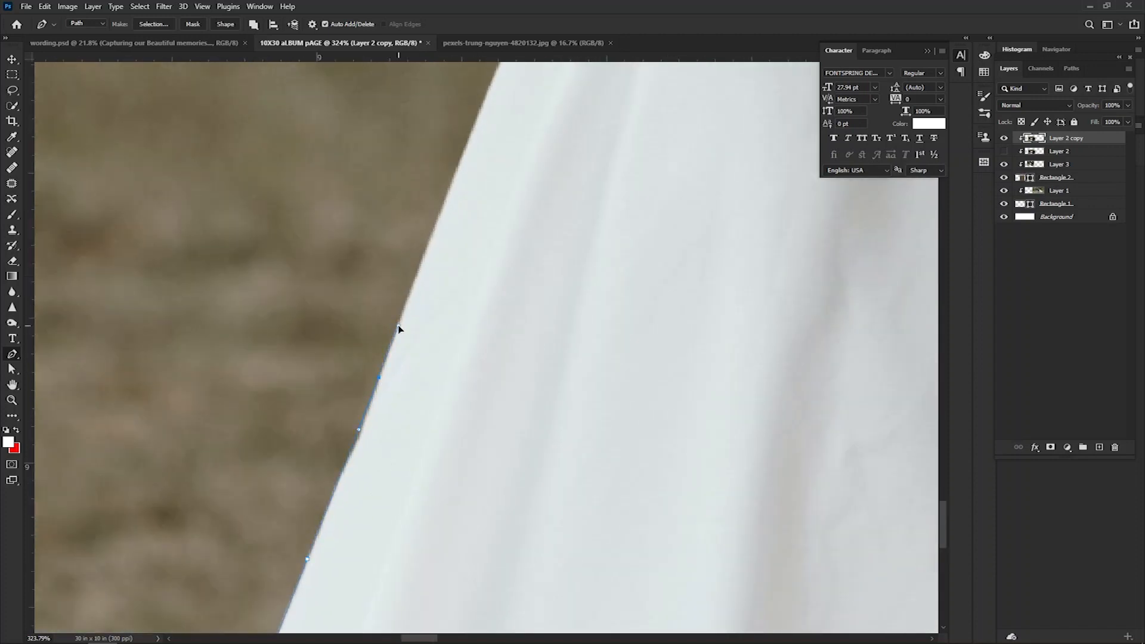
drag(434, 283, 376, 476)
drag(409, 375, 411, 361)
drag(545, 186, 471, 387)
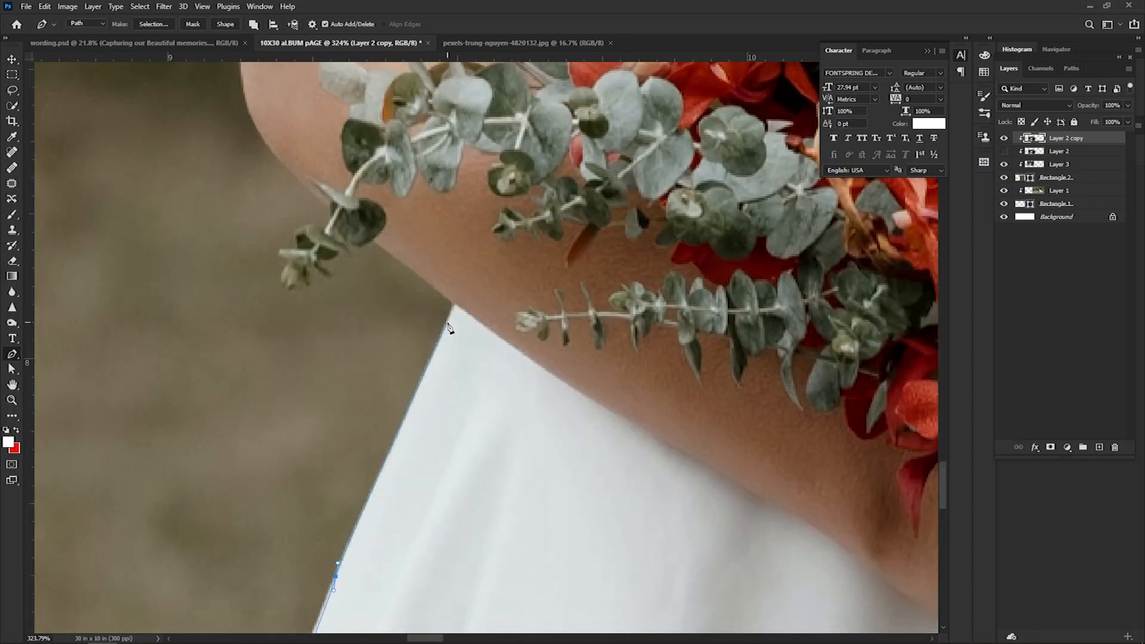
scroll(443, 338, up, 2)
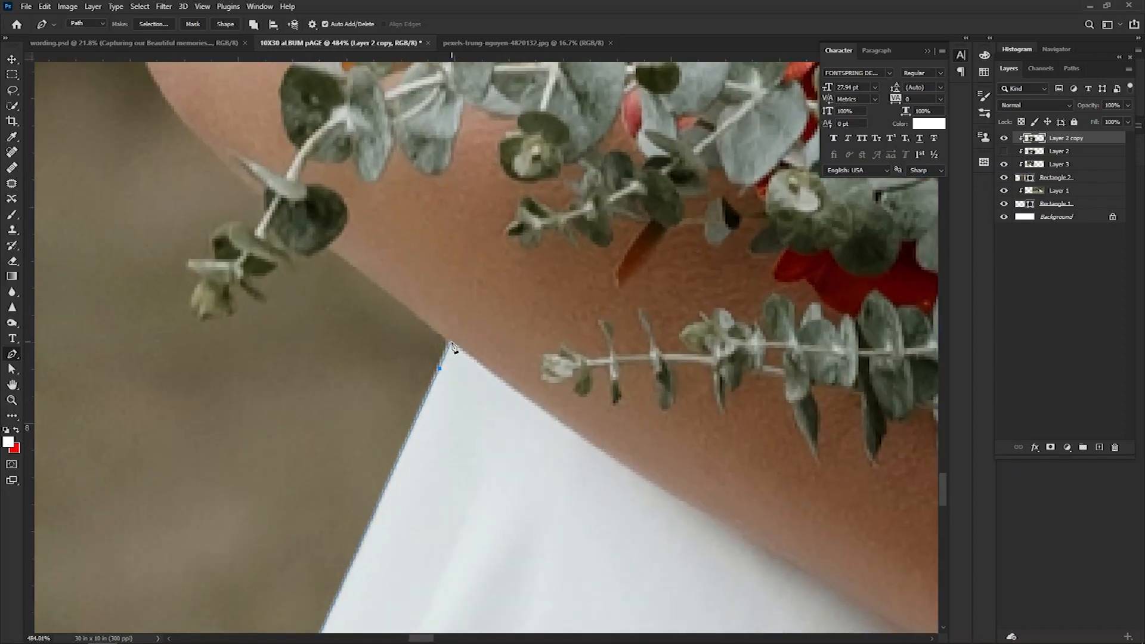
drag(476, 412, 486, 437)
scroll(431, 360, up, 2)
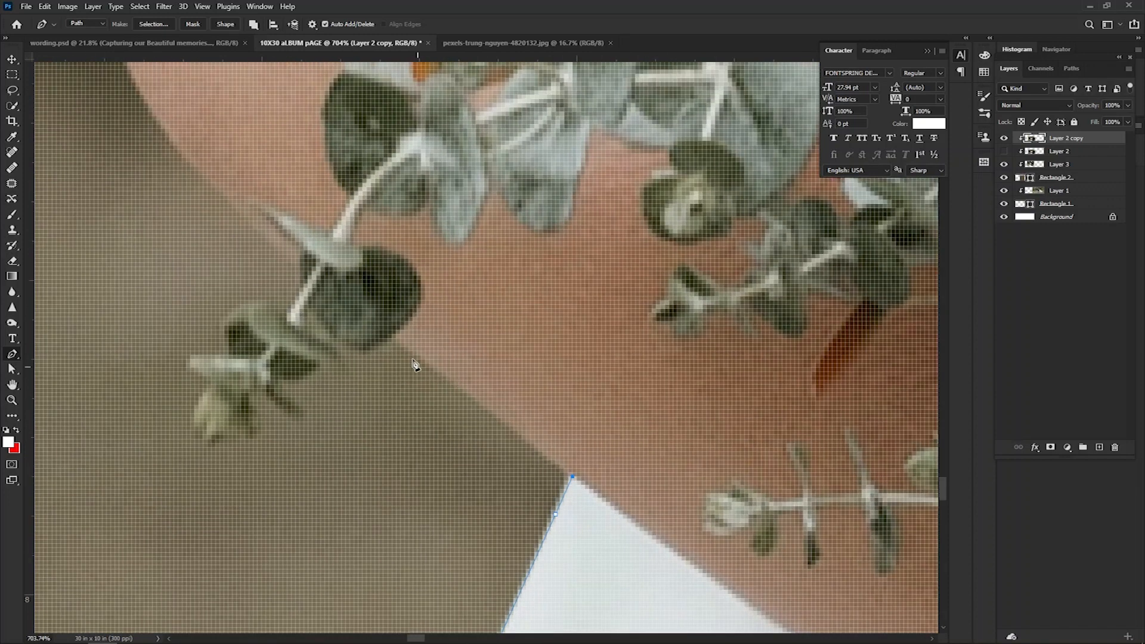
Trace the path from the forearm around the small eucalyptus leaves hanging over the bride's arm.
mouse_move(394, 341)
mouse_down()
mouse_move(384, 373)
mouse_move(457, 402)
mouse_move(464, 392)
mouse_move(433, 391)
mouse_move(427, 407)
mouse_move(371, 425)
mouse_move(393, 459)
mouse_move(362, 442)
mouse_move(349, 473)
mouse_move(308, 494)
mouse_up()
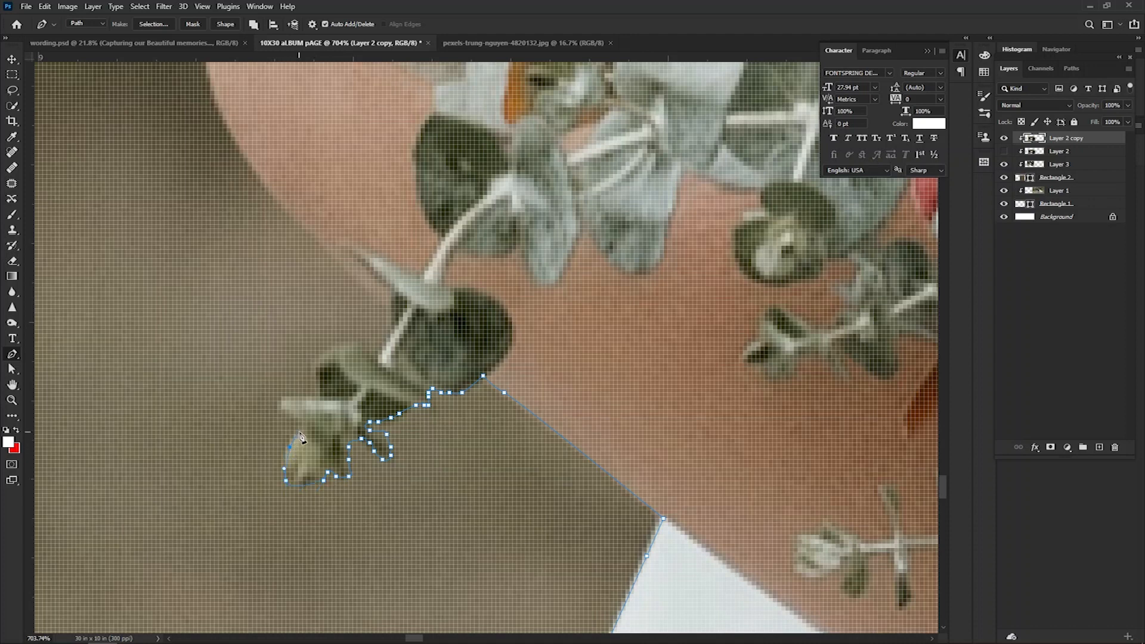
mouse_move(296, 427)
mouse_down()
mouse_move(294, 405)
mouse_move(327, 476)
mouse_up()
click(311, 401)
click(316, 396)
click(320, 385)
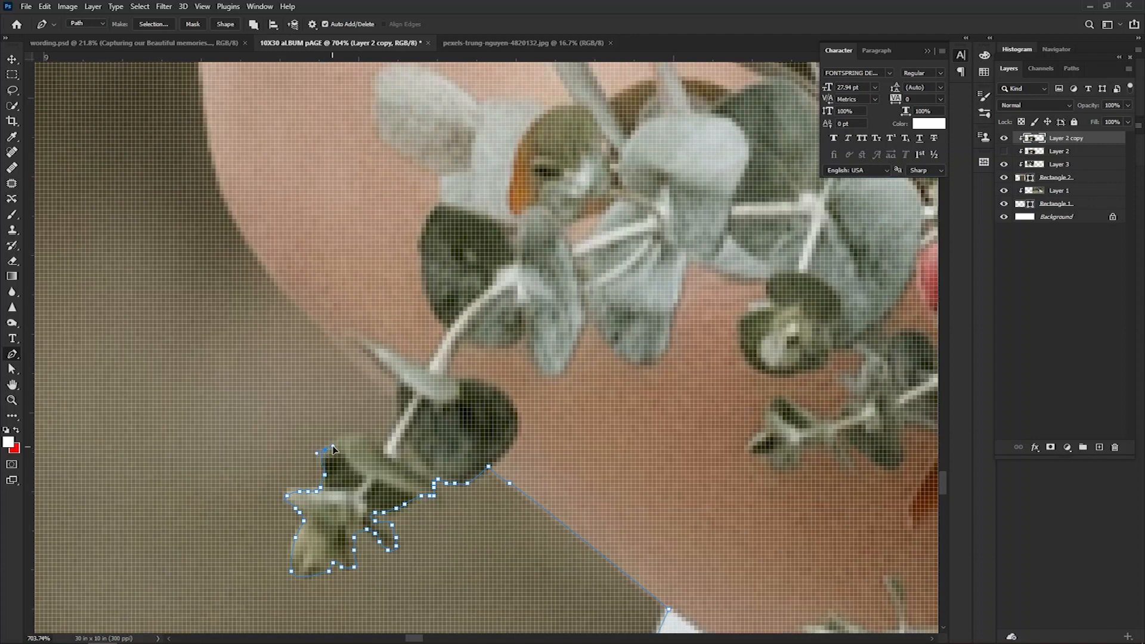
click(354, 432)
drag(362, 436, 334, 519)
click(375, 449)
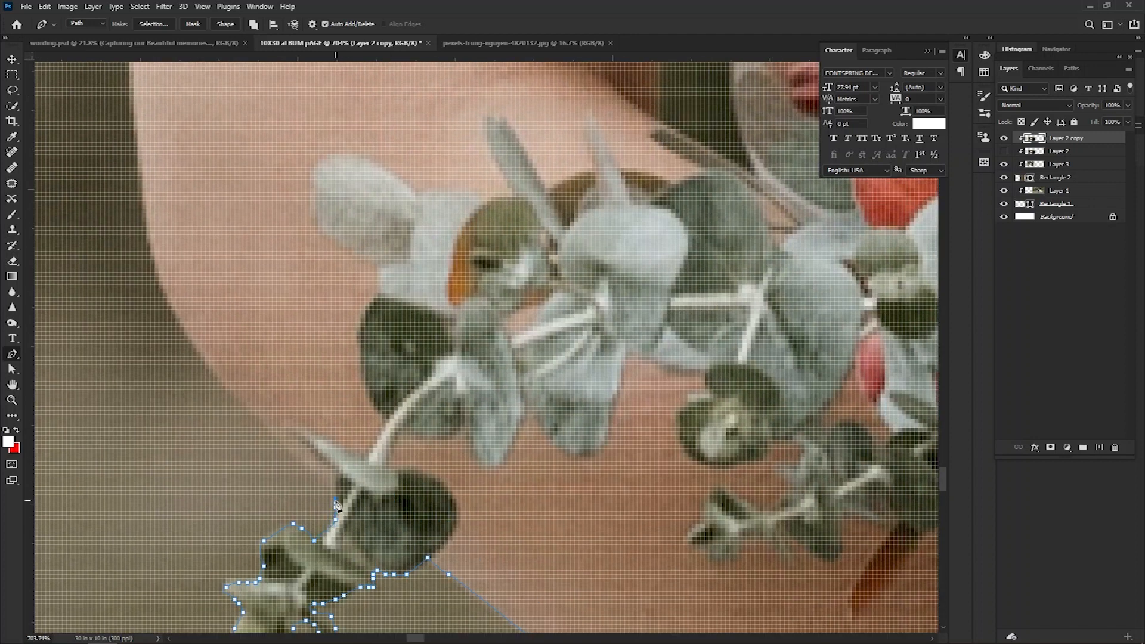
Curve the path around the bride's elbow and undo the last anchor placed on her upper arm.
drag(276, 476, 399, 543)
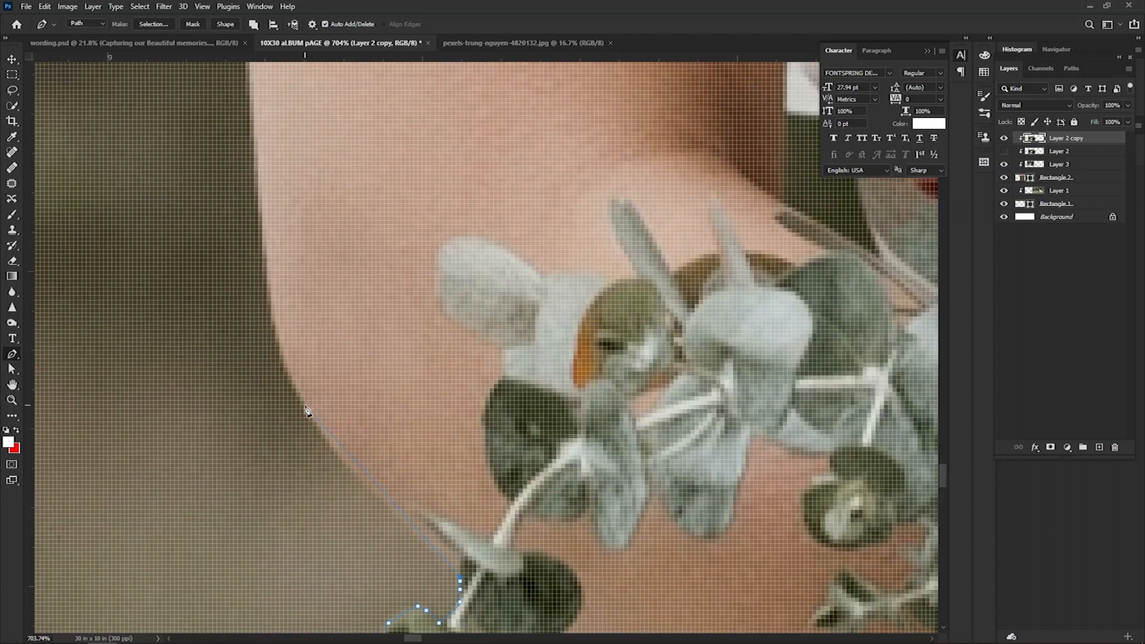
drag(290, 368, 428, 572)
drag(400, 409, 395, 316)
click(389, 274)
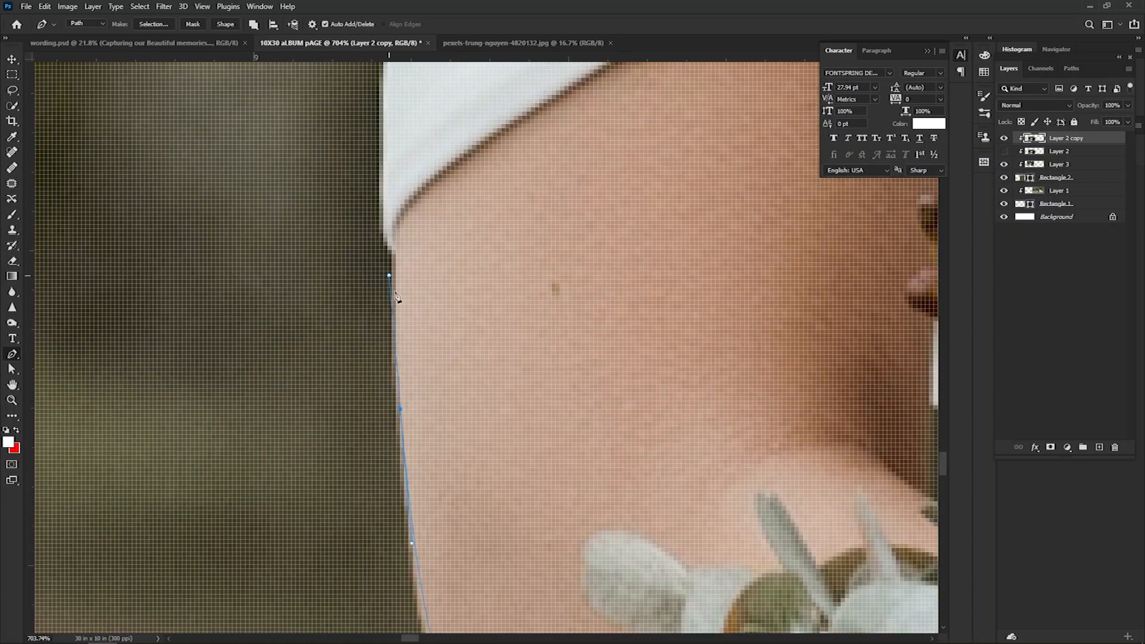
drag(430, 510, 400, 385)
key(ctrl+z)
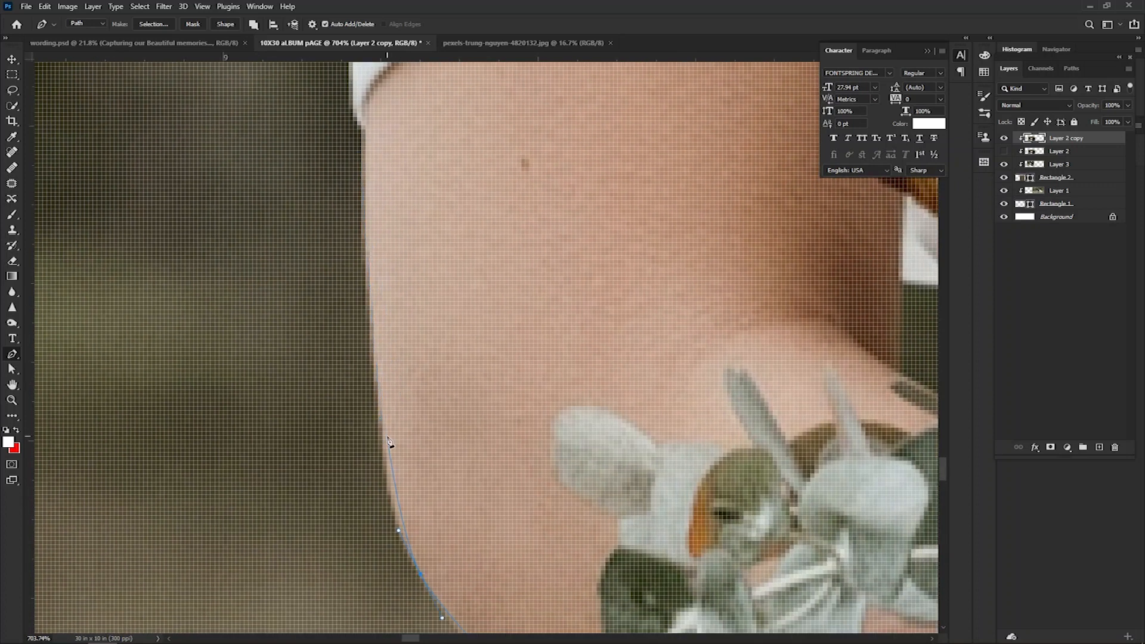
Continue the path up the bride's upper arm and along the lower edge of her white sleeve.
drag(379, 351, 374, 338)
drag(357, 199, 386, 456)
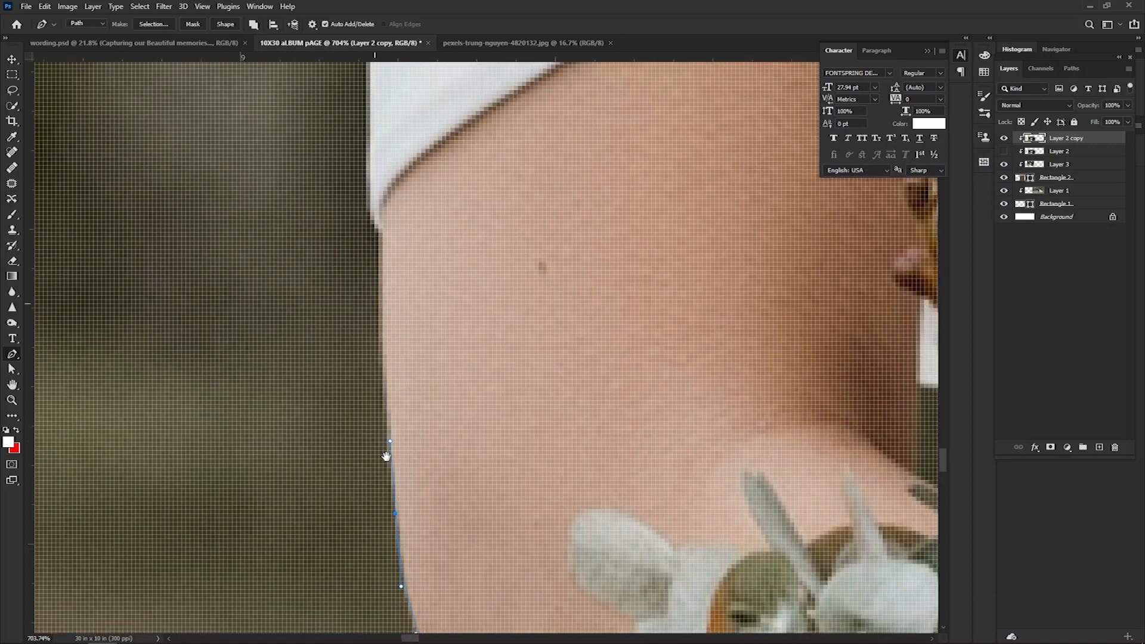
click(394, 393)
drag(395, 386, 392, 445)
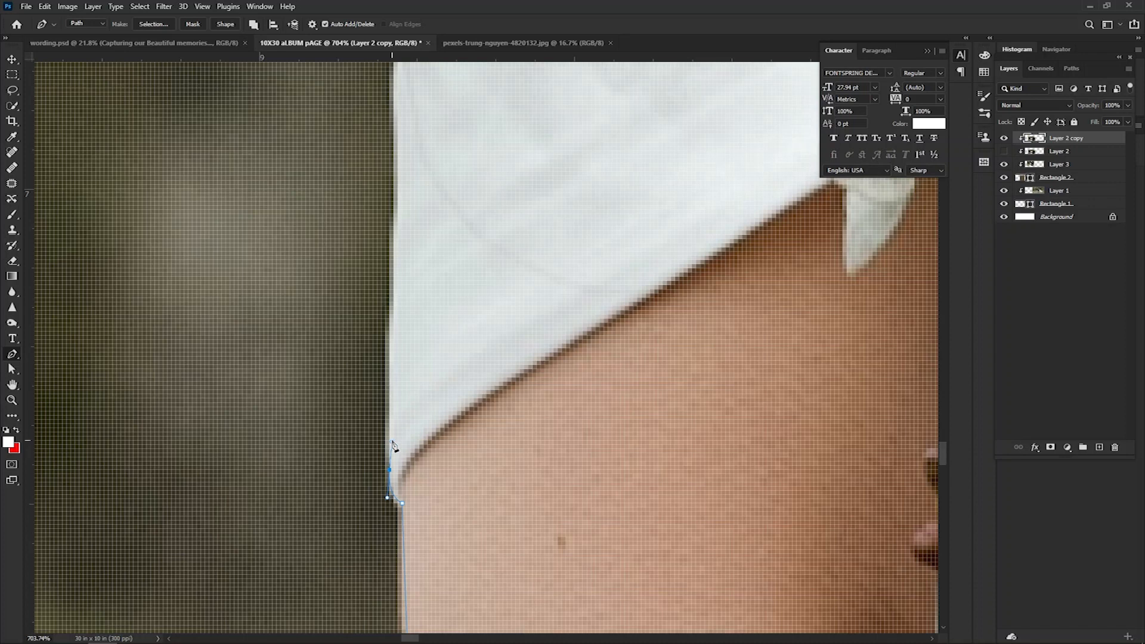
scroll(406, 435, up, 3)
click(396, 235)
Float pexels-trung-nguyen-4820132.jpg in its own window and minimize it.
scroll(397, 234, down, 8)
drag(464, 43, 138, 211)
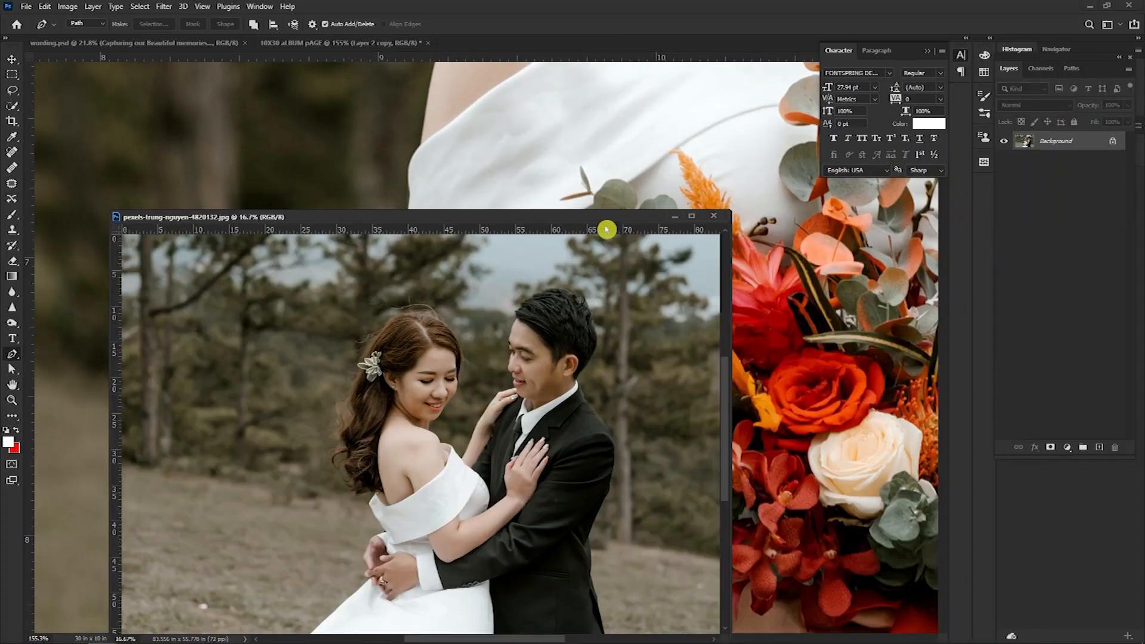
click(675, 216)
Trace the path around the curved top of the sleeve and up the bride's bare shoulder to her hair.
drag(398, 173, 483, 214)
drag(478, 387, 420, 244)
drag(434, 165, 376, 411)
click(358, 323)
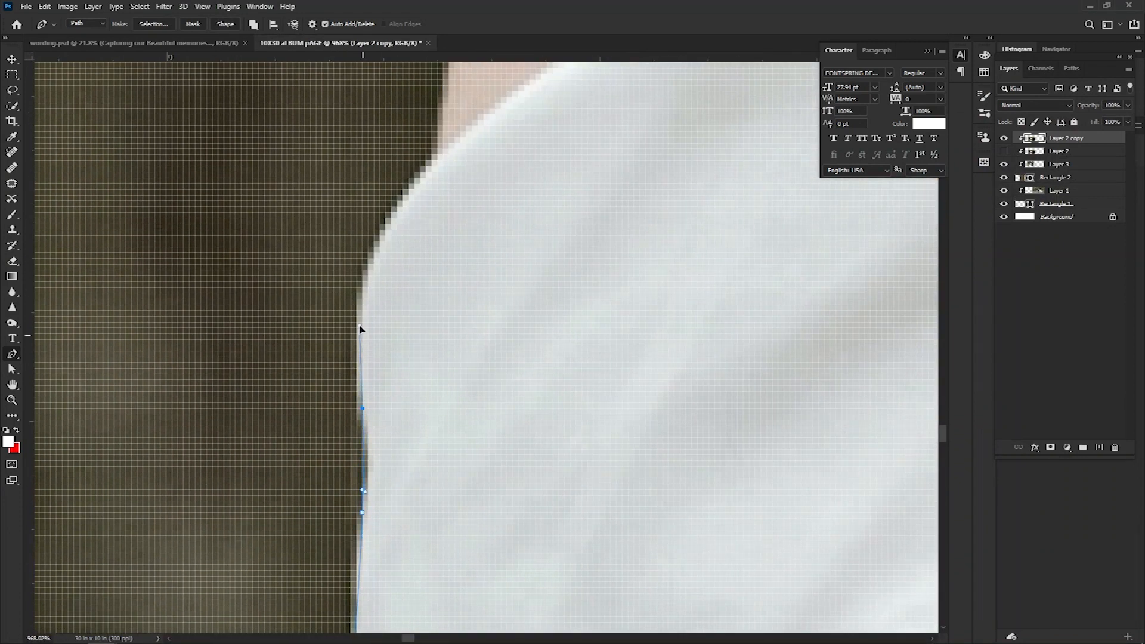
drag(385, 225, 370, 436)
drag(405, 293, 402, 482)
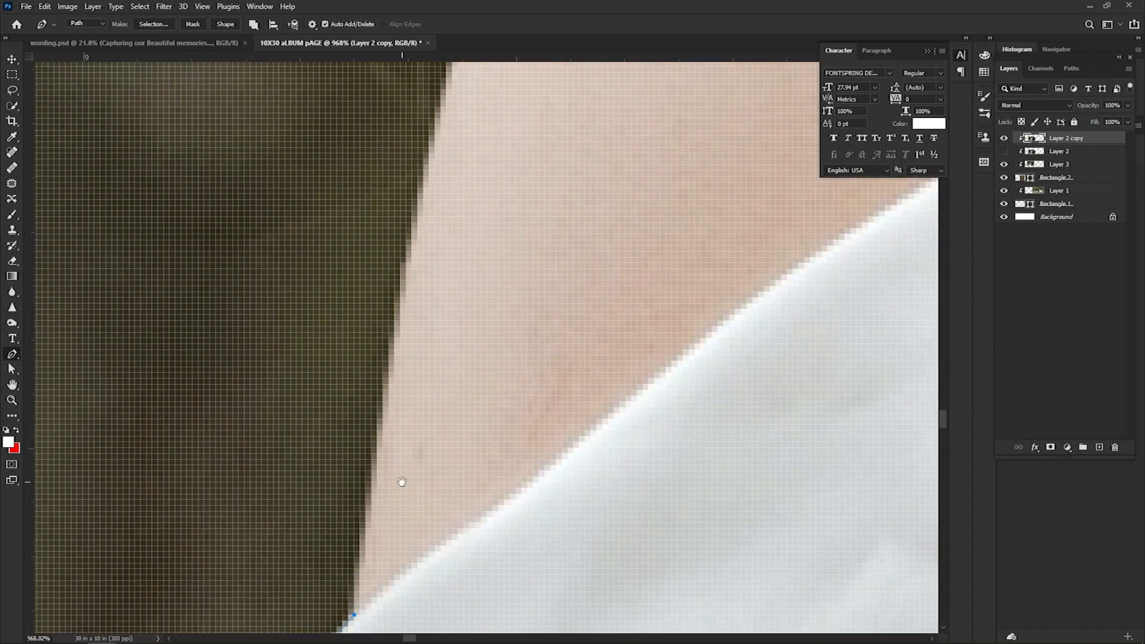
drag(412, 251, 431, 195)
drag(450, 153, 461, 470)
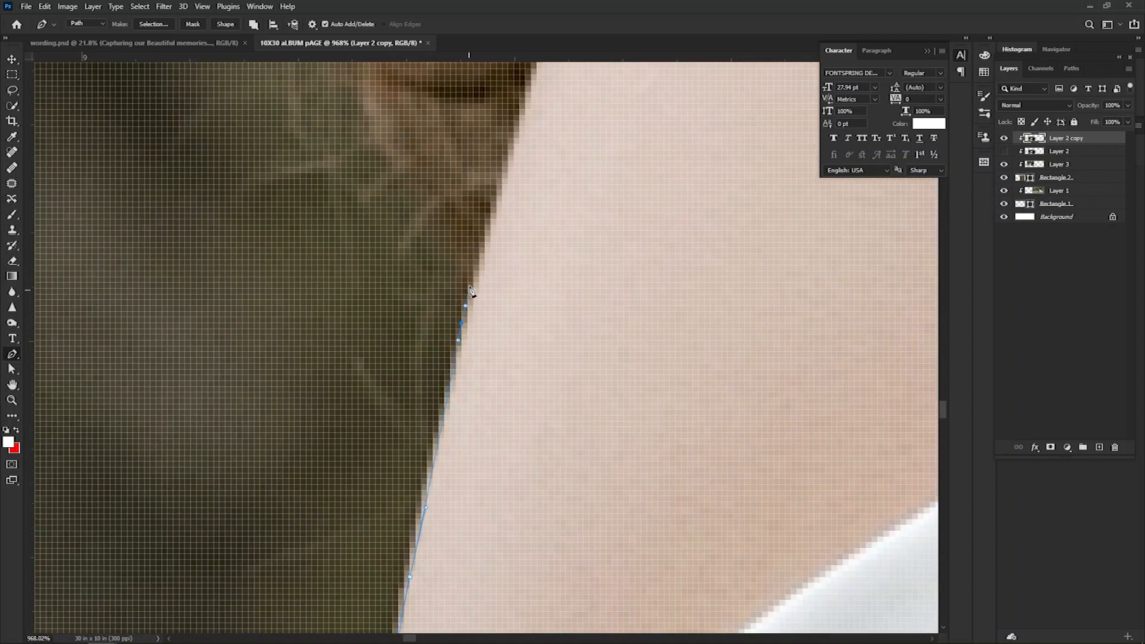
Continue the path along the outer edge of the bride's loose hair up to the leaf hairpiece.
scroll(454, 288, down, 6)
click(396, 407)
click(395, 398)
click(398, 383)
click(407, 373)
click(411, 361)
drag(414, 338, 414, 331)
mouse_move(413, 283)
mouse_down()
mouse_move(355, 463)
mouse_move(328, 492)
mouse_move(357, 437)
mouse_up()
drag(355, 430, 360, 382)
drag(344, 306, 321, 448)
click(336, 389)
drag(352, 302, 265, 534)
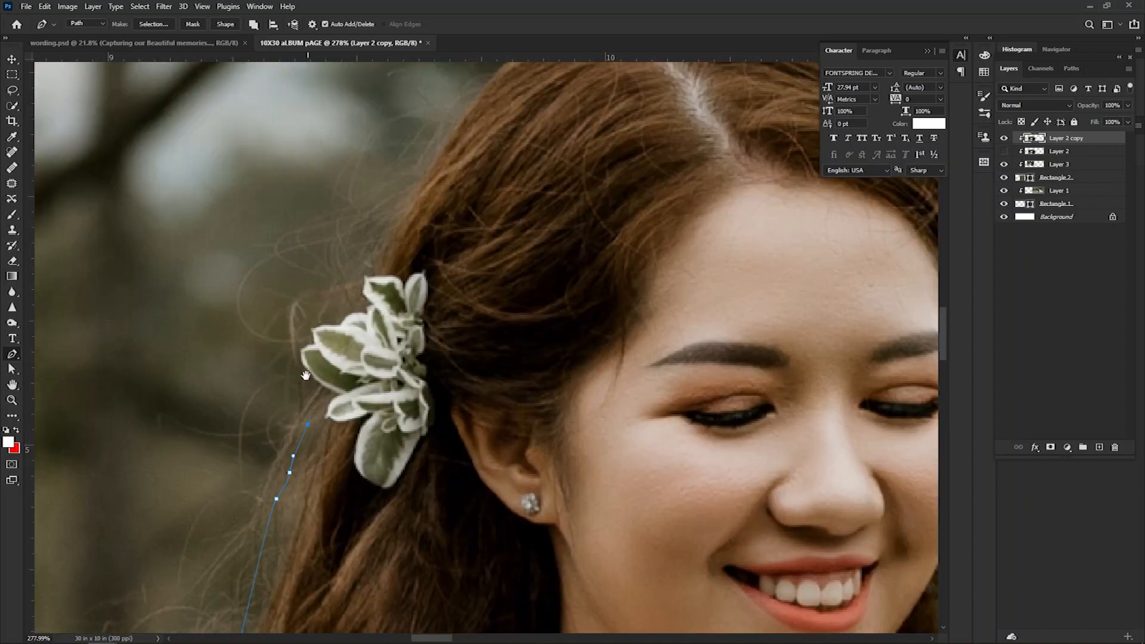
Outline the outer leaf tips of the bride's hairpiece with closely spaced path anchors.
scroll(306, 373, up, 5)
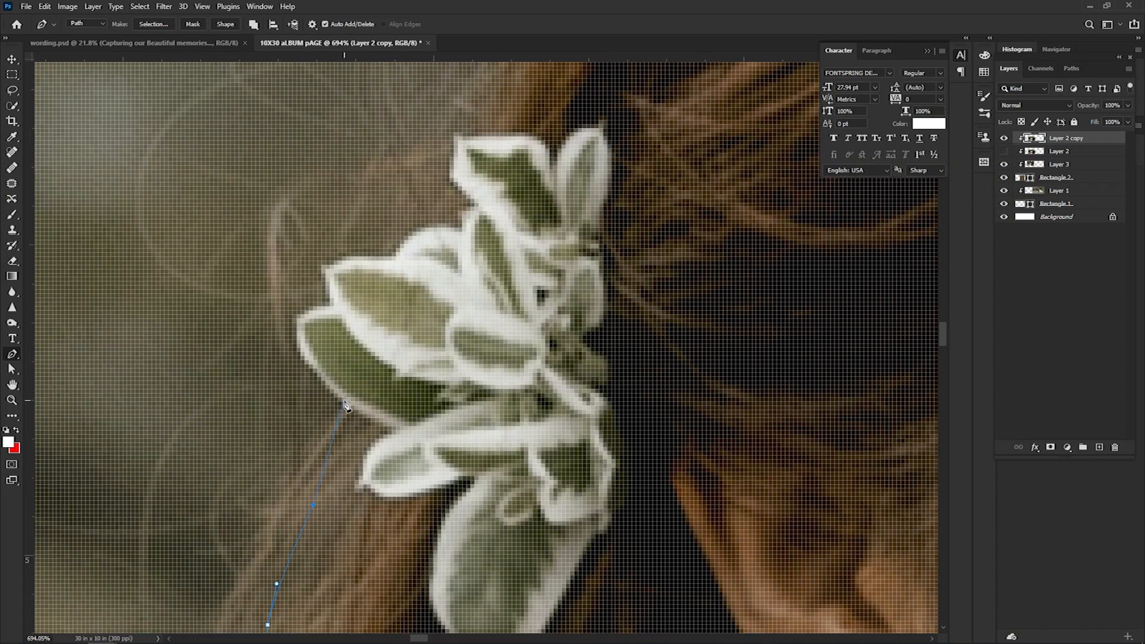
drag(294, 336, 294, 477)
click(307, 426)
click(319, 425)
click(332, 426)
click(341, 417)
click(348, 414)
click(369, 397)
click(373, 393)
drag(375, 390, 280, 560)
click(318, 414)
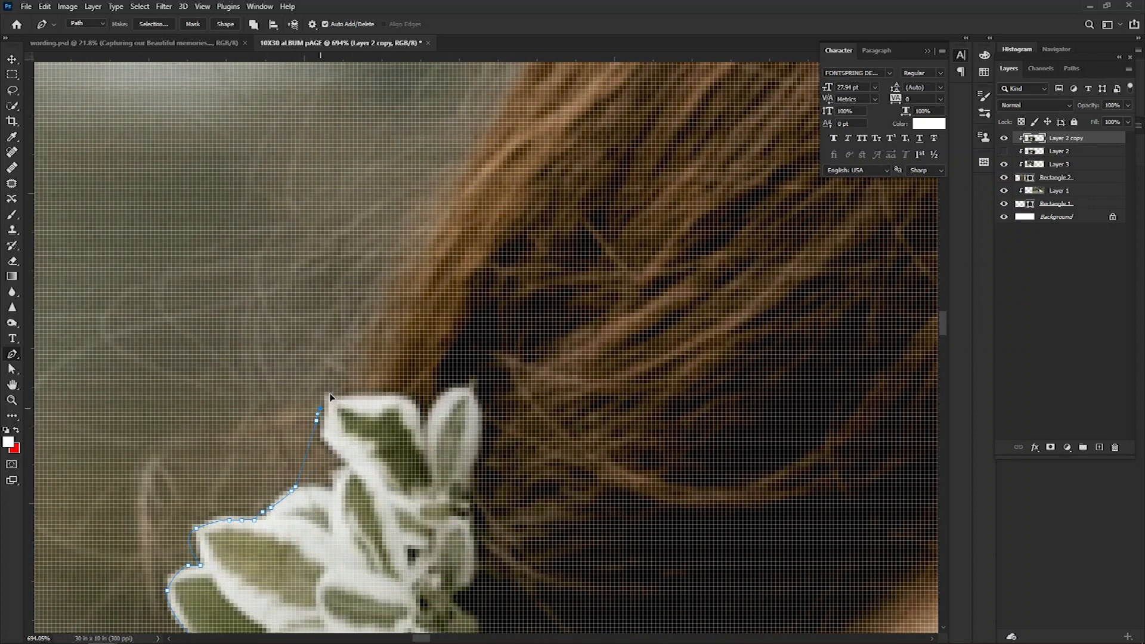
Curve the path from the hairpiece up the side of the bride's head and over her parting.
drag(408, 298, 348, 489)
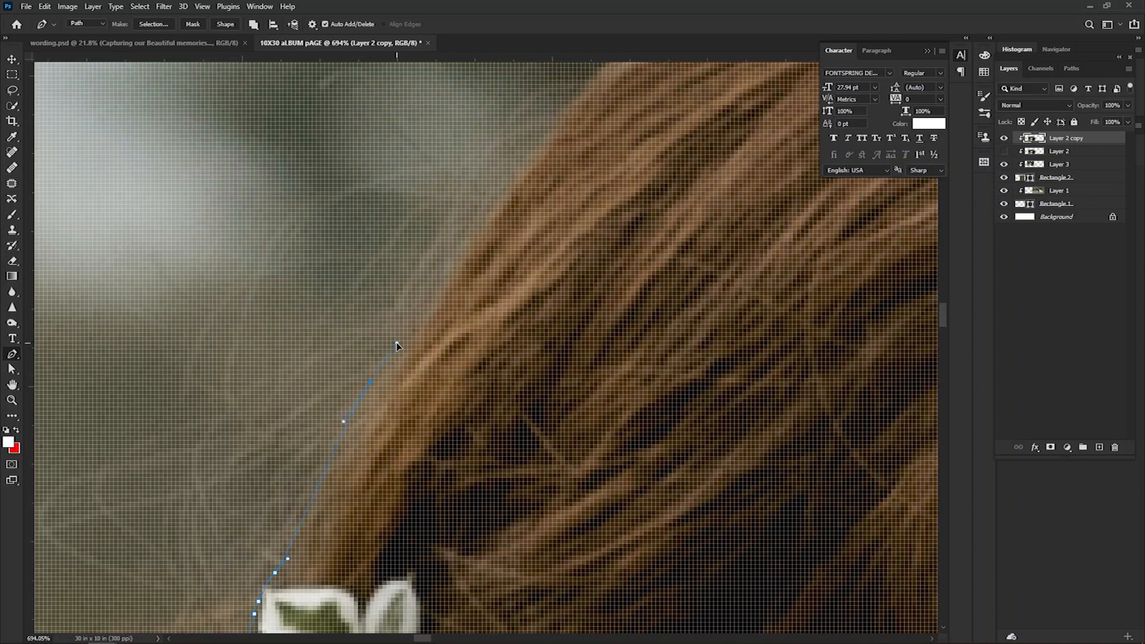
drag(396, 344, 171, 624)
click(425, 313)
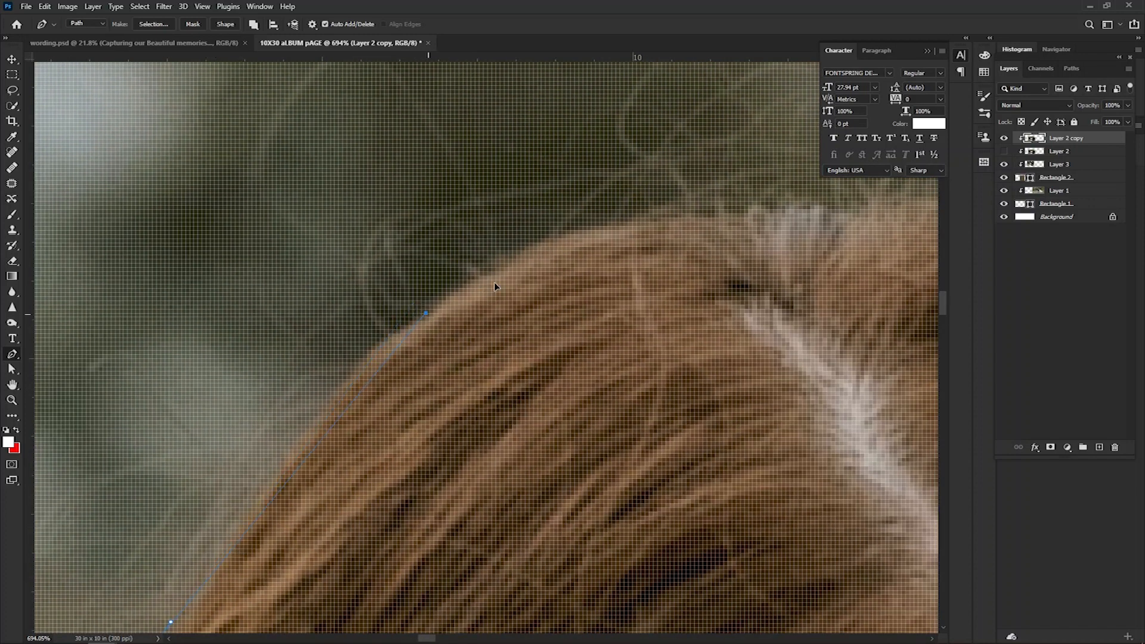
drag(550, 252, 549, 238)
drag(619, 283, 374, 322)
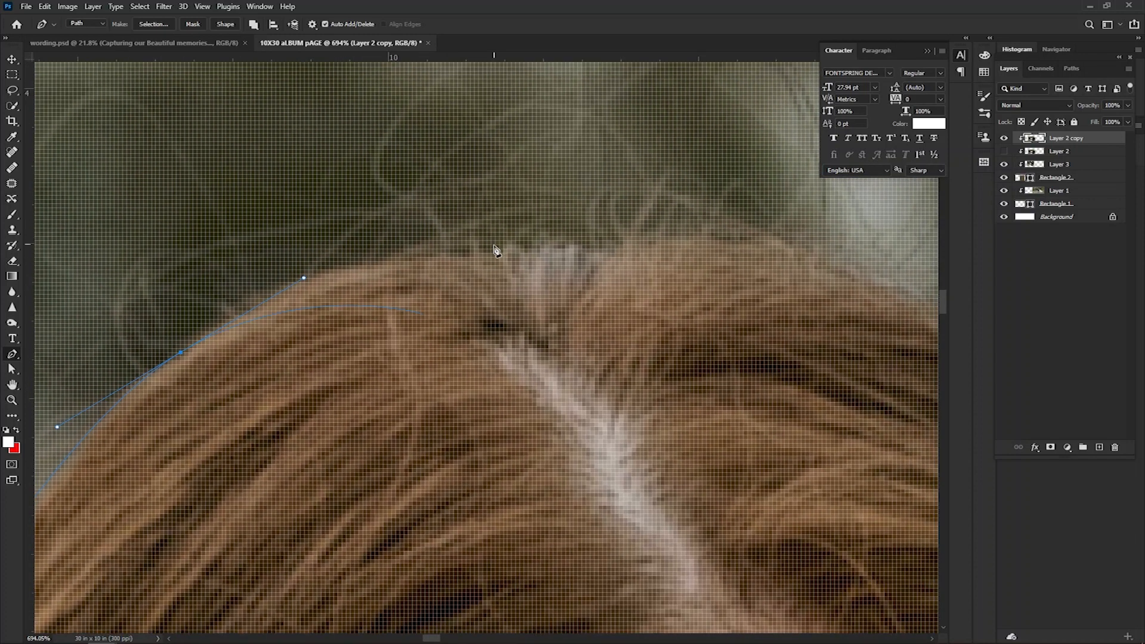
drag(491, 249, 637, 240)
drag(755, 292, 412, 234)
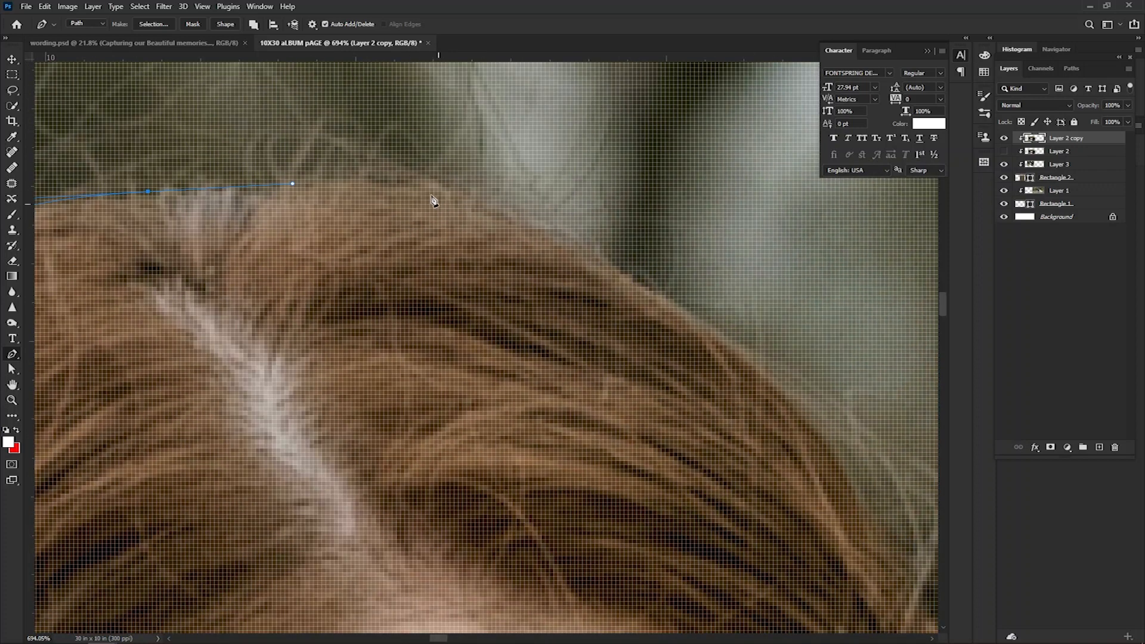
Bring the path down the other side of the bride's hair to the fingertips of her raised hand.
drag(550, 232, 549, 230)
drag(738, 362, 529, 278)
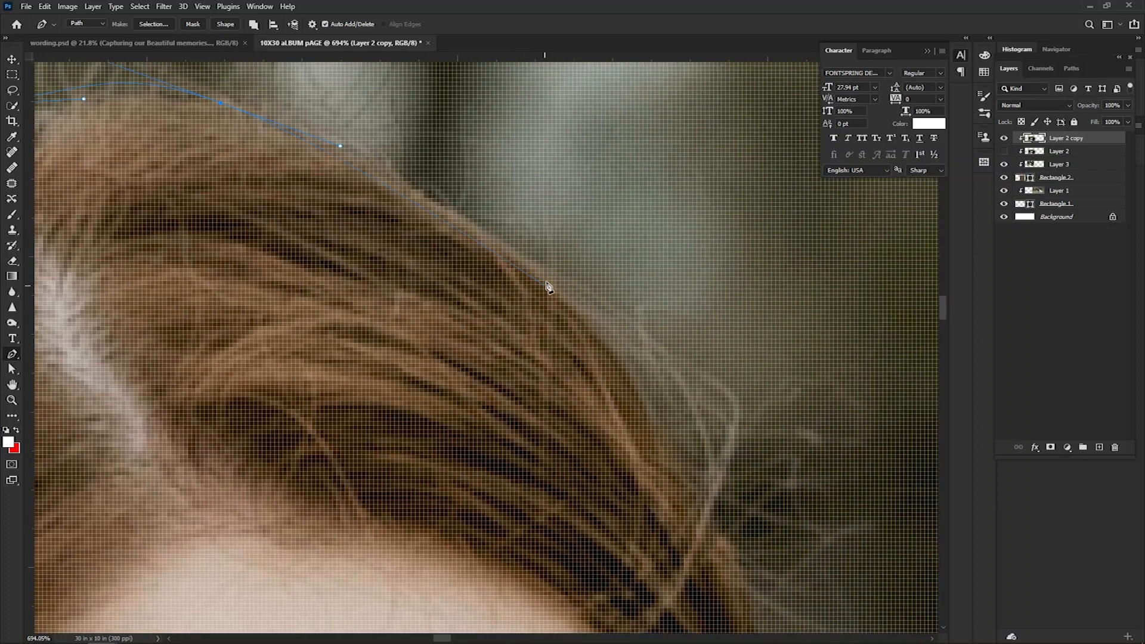
drag(553, 281, 607, 365)
drag(593, 423, 550, 230)
drag(540, 280, 538, 303)
drag(537, 351, 334, 94)
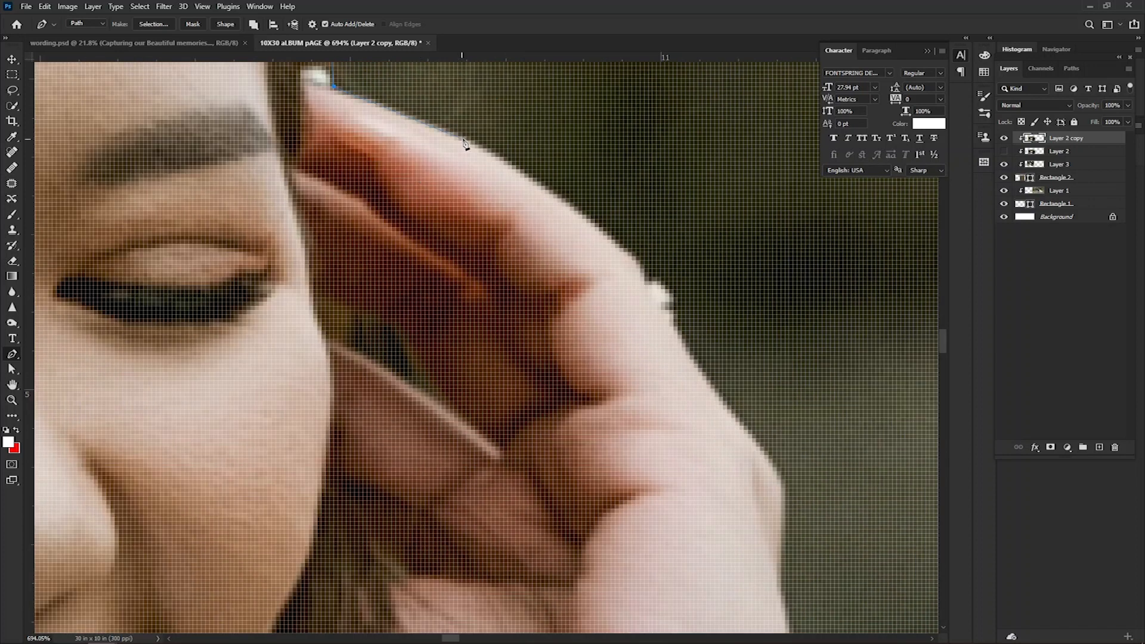
Trace the path along the bride's raised fingers, around the ring and over the back of her hand.
click(502, 160)
scroll(653, 287, up, 3)
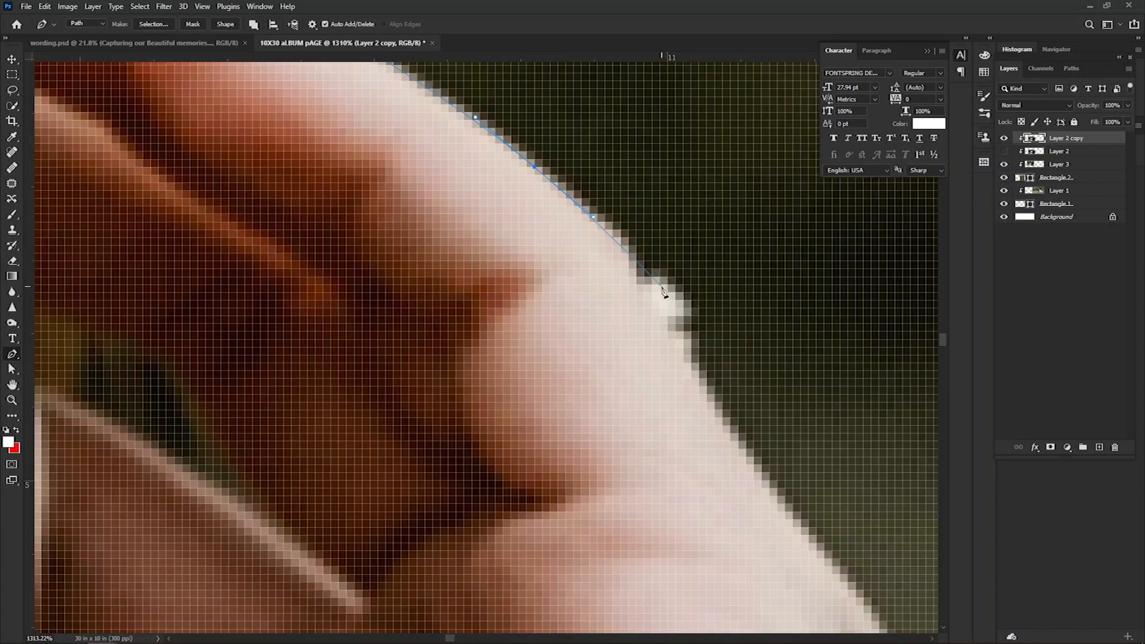
drag(677, 302, 680, 307)
drag(680, 307, 553, 183)
drag(634, 340, 662, 381)
key(ctrl+z)
drag(618, 324, 573, 402)
drag(724, 455, 534, 361)
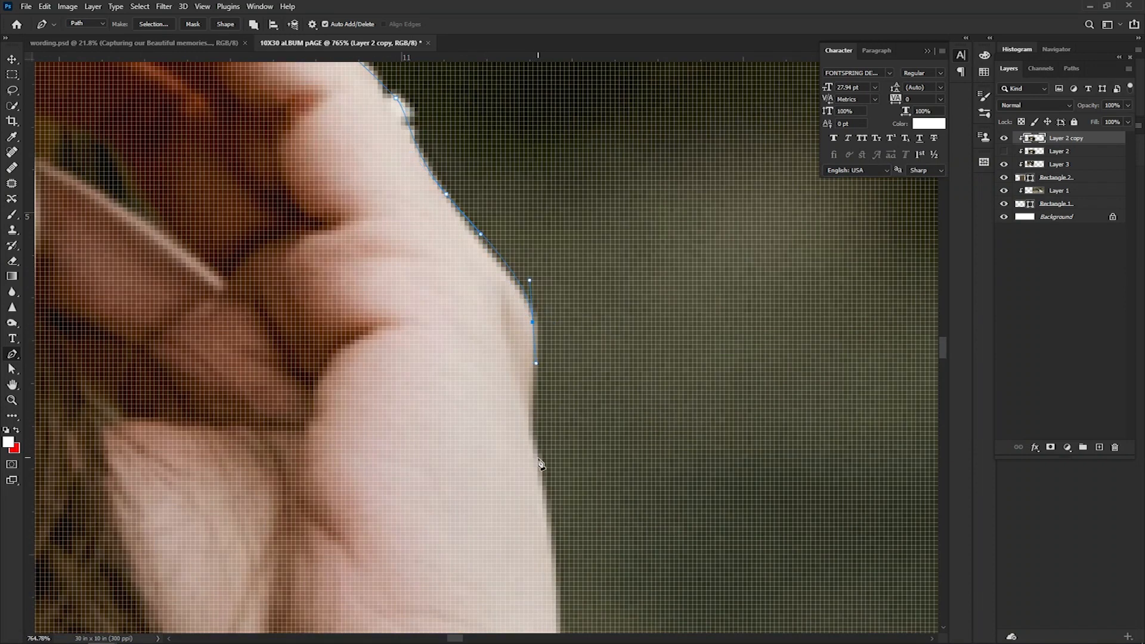
Continue the path from the back of the bride's hand down the outer edge of her wrist.
drag(544, 489, 545, 491)
drag(570, 551, 459, 187)
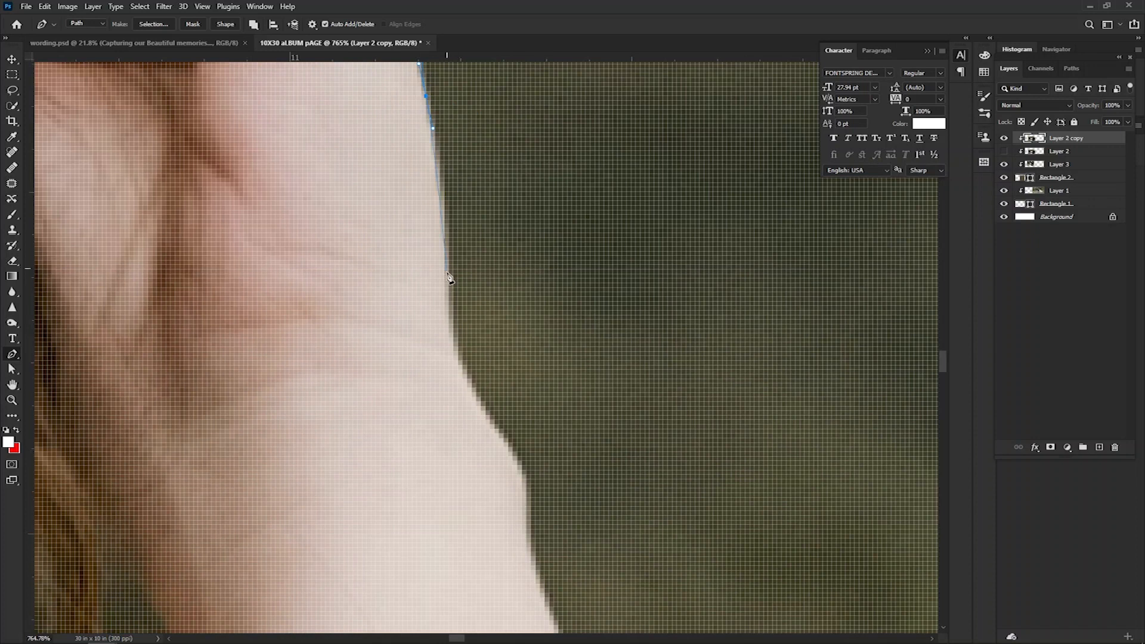
scroll(487, 407, down, 15)
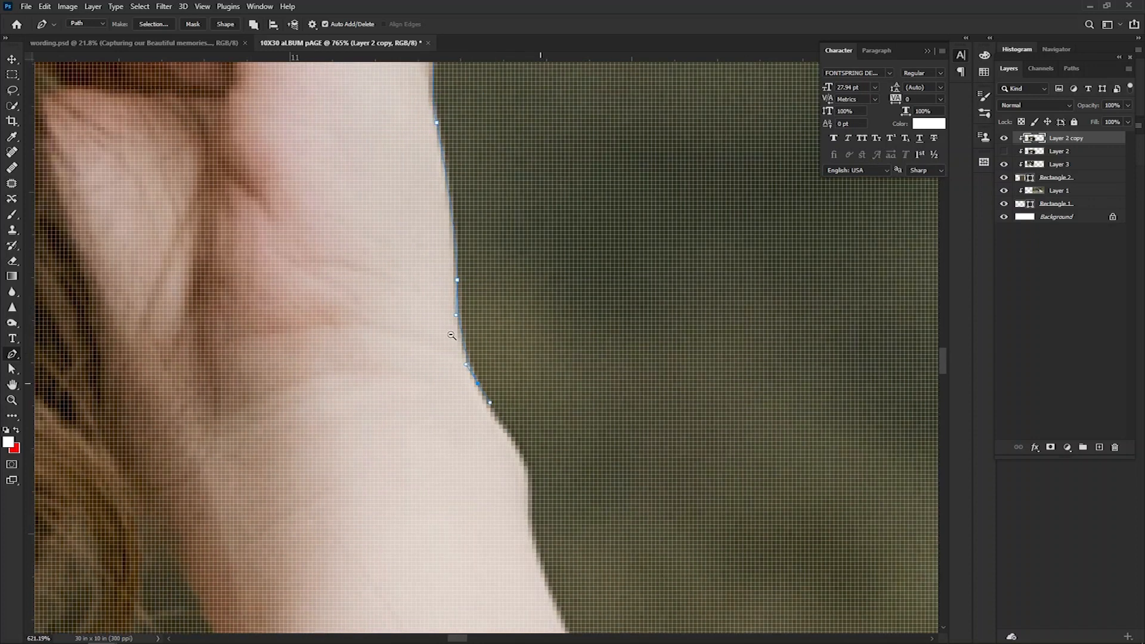
scroll(399, 324, up, 2)
scroll(443, 362, up, 10)
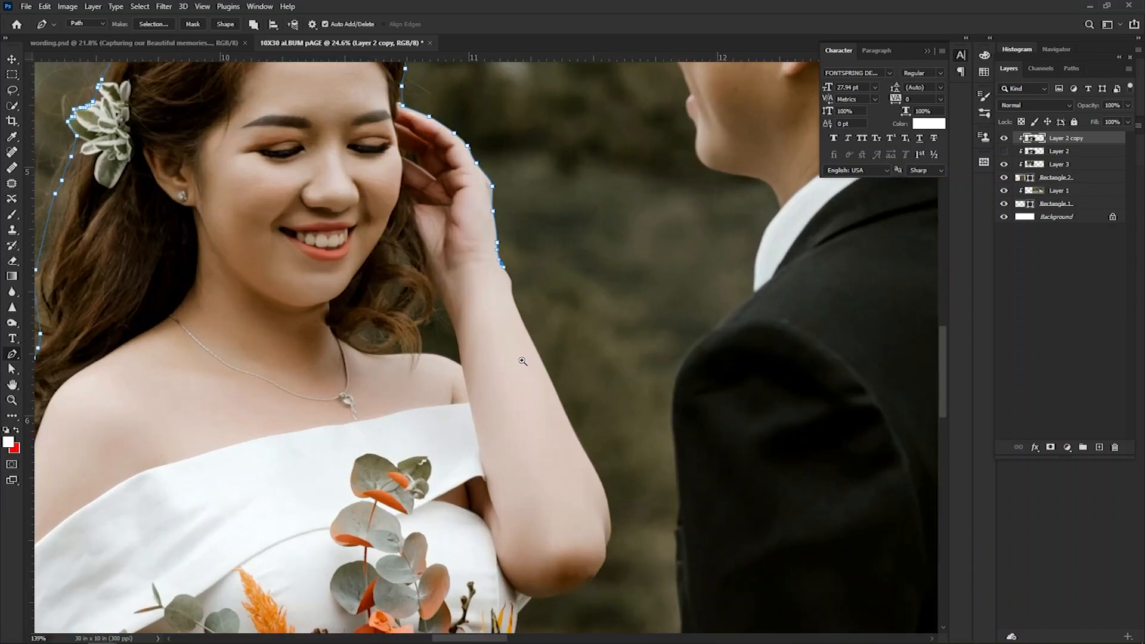
scroll(518, 260, up, 9)
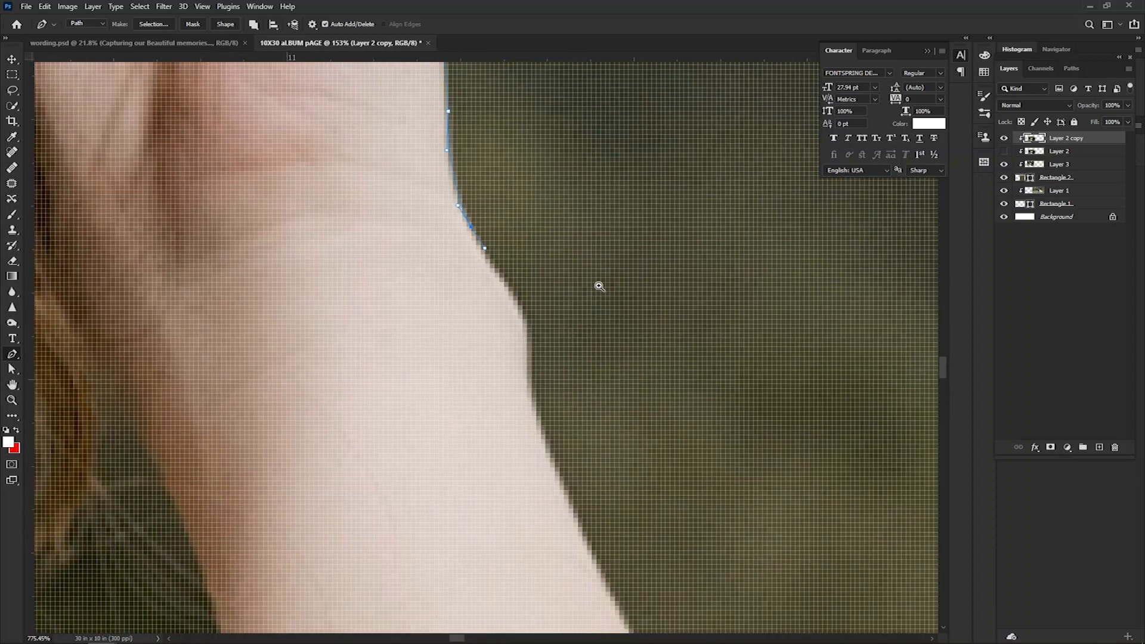
drag(528, 340, 529, 342)
drag(533, 419, 535, 422)
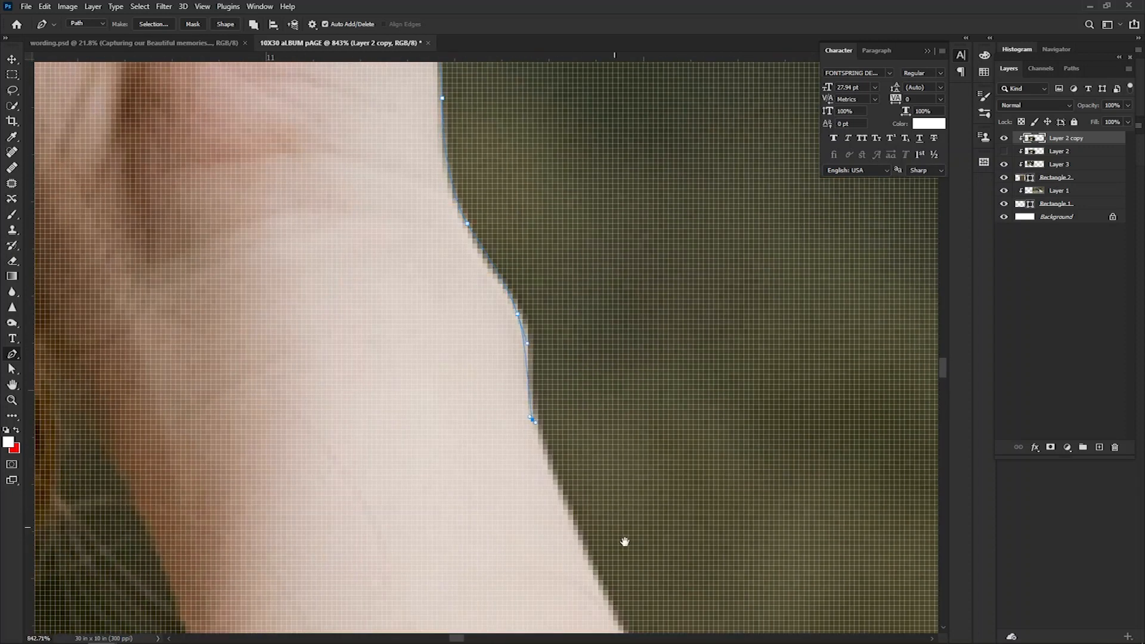
Extend the path along the straight outer edge of the bride's forearm.
key(space)
drag(628, 548, 411, 228)
drag(478, 457, 481, 466)
drag(561, 567, 528, 489)
click(532, 486)
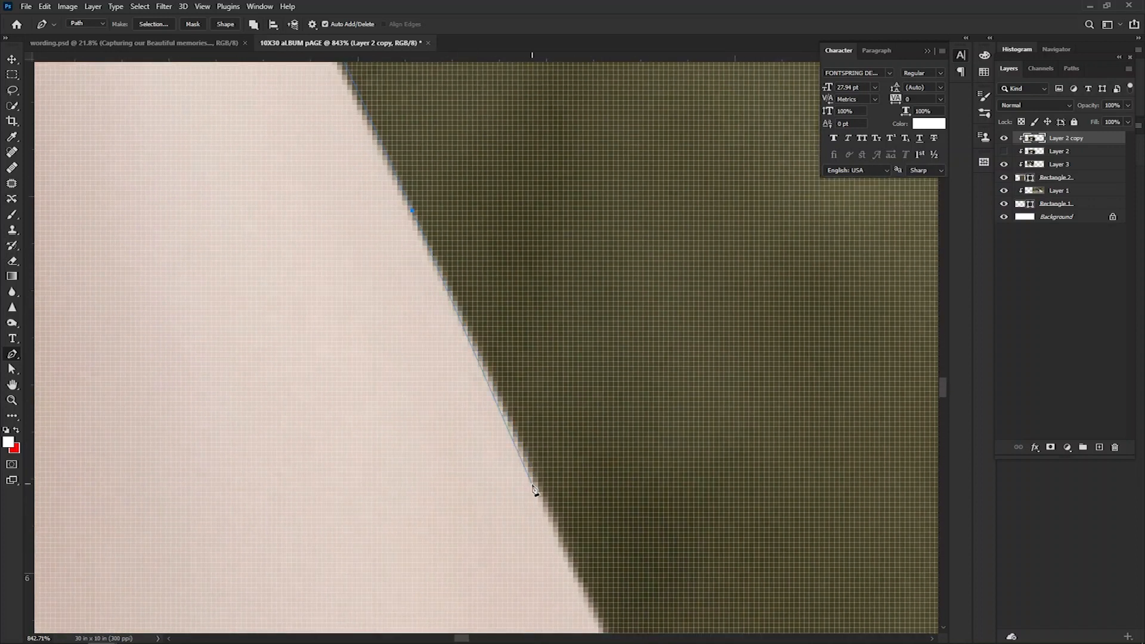
drag(602, 507, 398, 103)
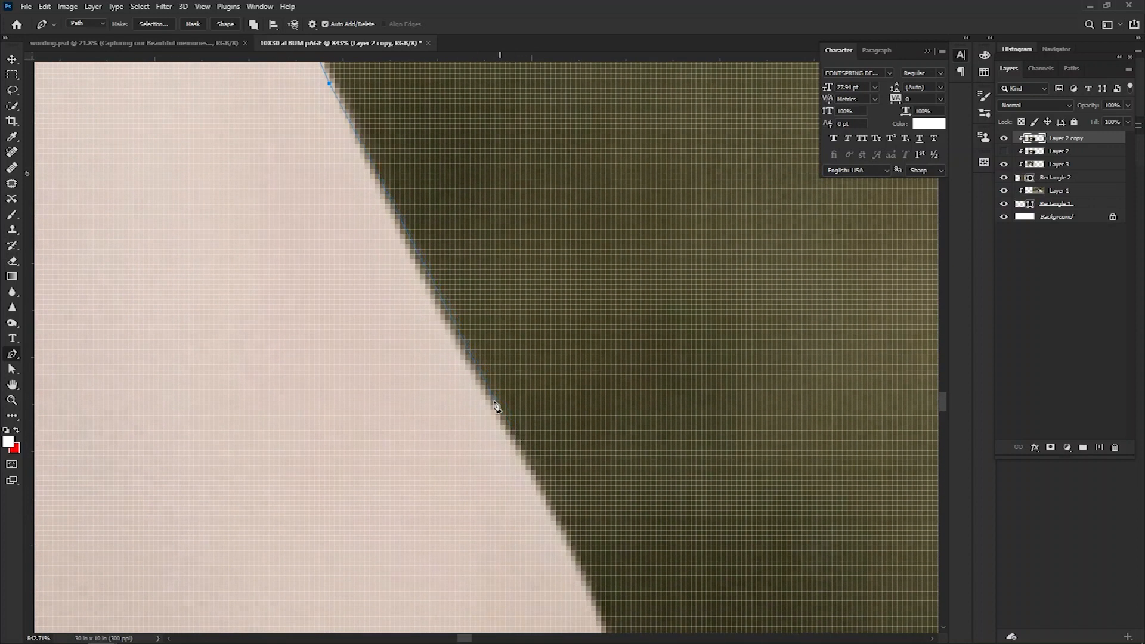
Curve the path down the bride's lower forearm and around her elbow.
drag(616, 588, 547, 309)
drag(539, 368, 560, 431)
drag(531, 395, 479, 203)
drag(496, 389, 554, 442)
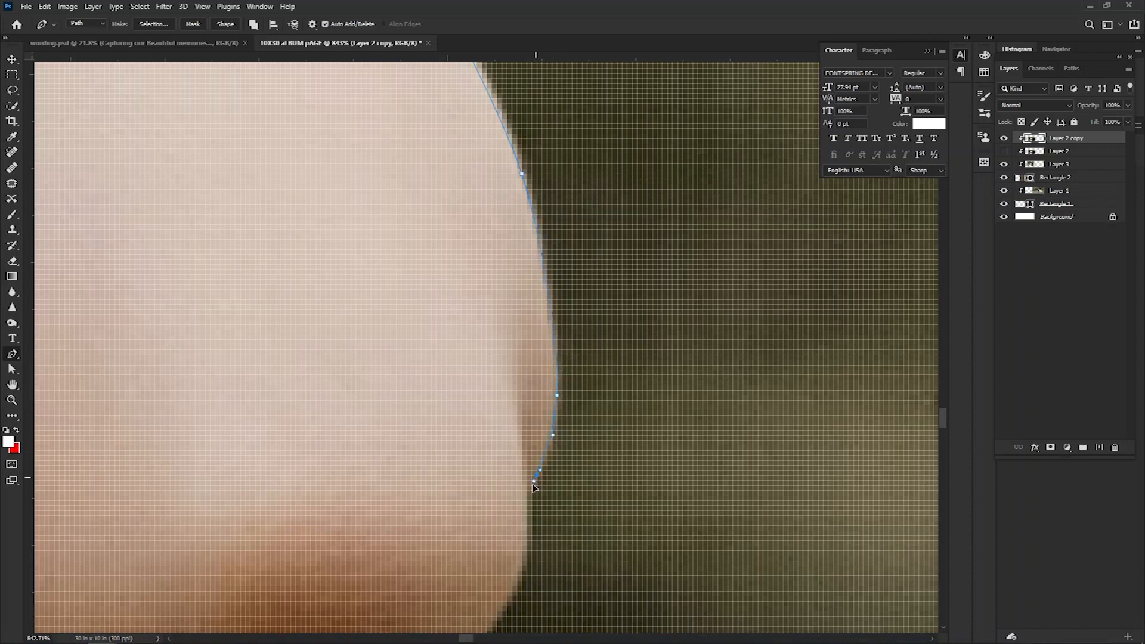
drag(531, 536, 507, 343)
drag(463, 413, 442, 437)
Carry the path from the bride's elbow across the background gap, up the groom's sleeve and onto his shoulder.
drag(516, 388, 418, 381)
drag(577, 377, 419, 450)
click(578, 437)
click(399, 395)
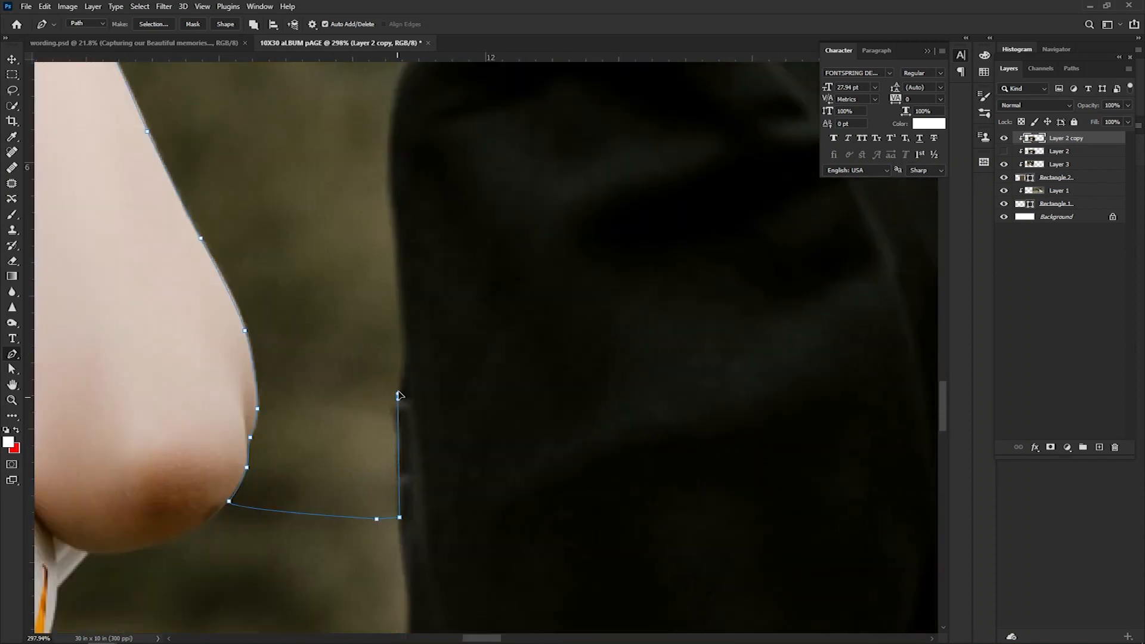
drag(421, 290, 419, 370)
drag(399, 213, 414, 259)
drag(463, 187, 361, 419)
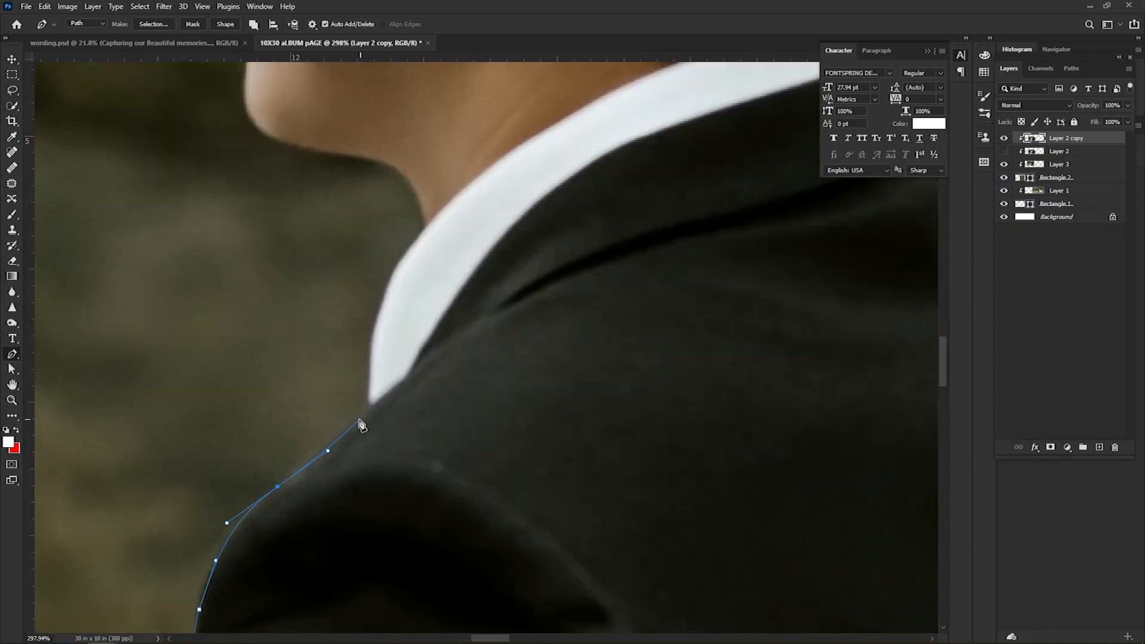
Trace the path up the groom's front shirt collar, along his throat and jaw, and around his chin.
click(371, 405)
drag(384, 333, 343, 440)
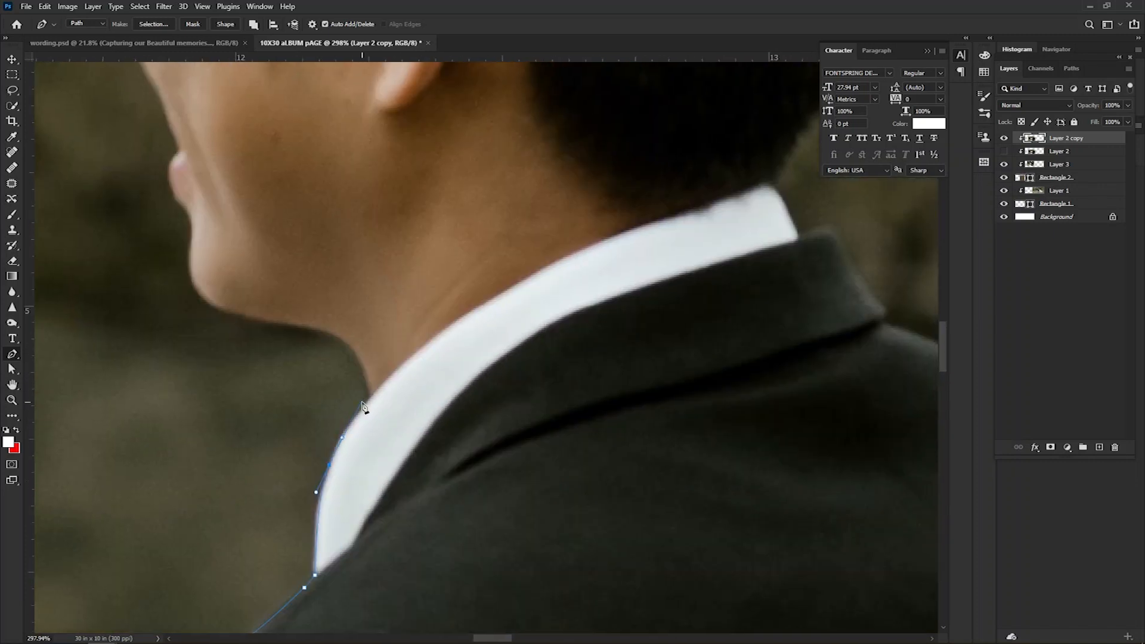
drag(355, 363, 381, 509)
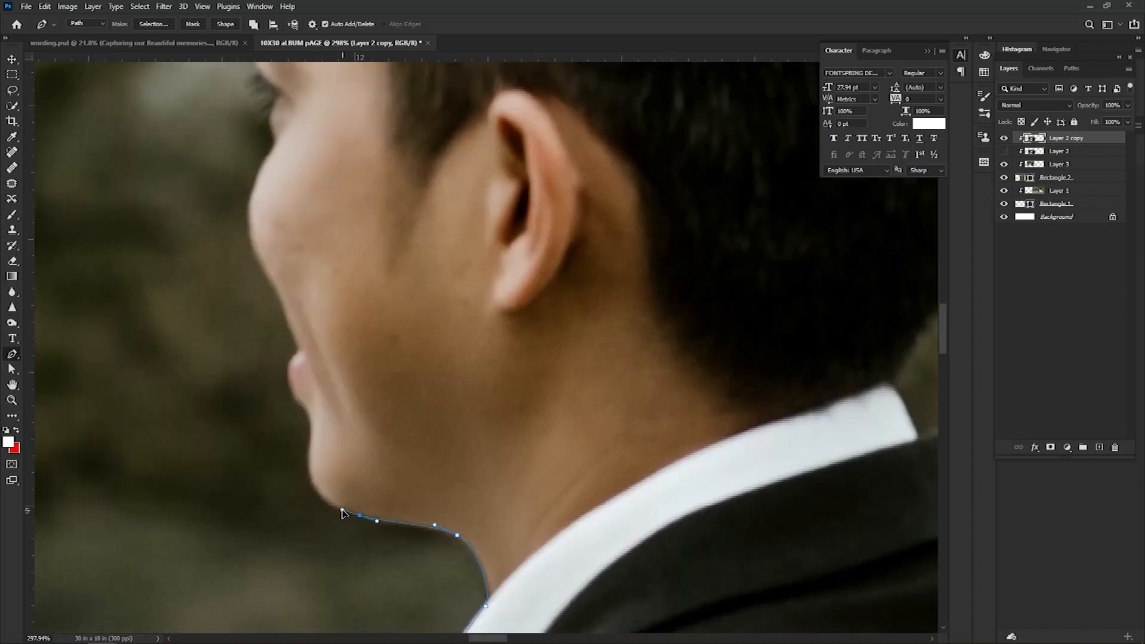
drag(310, 440, 327, 518)
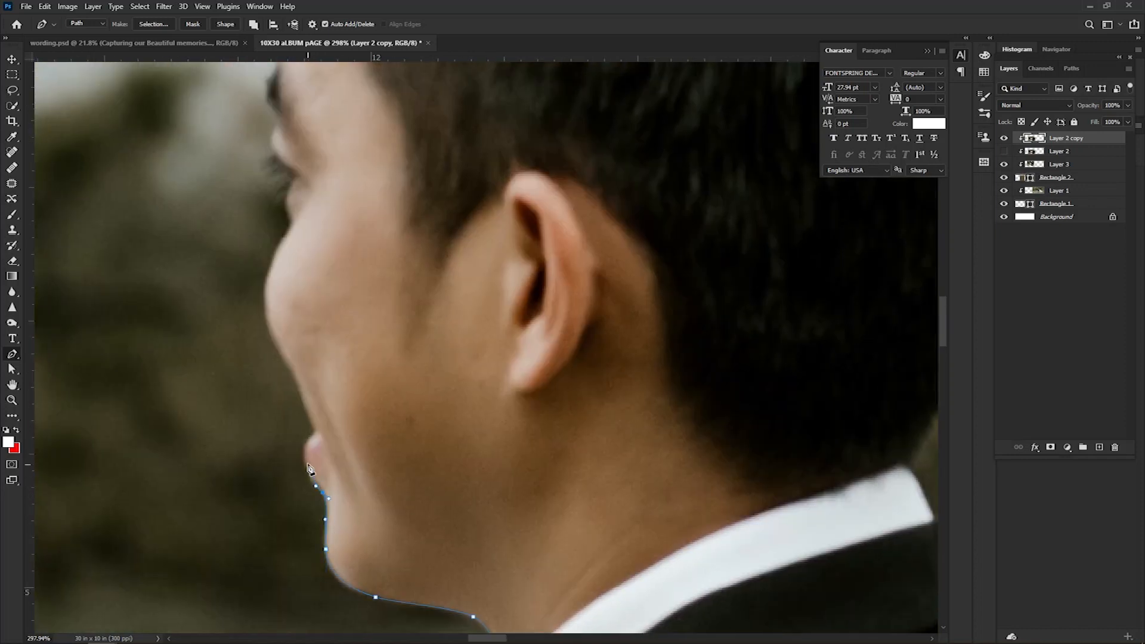
Outline the groom's lips, cheek, eye, brow and forehead with the path.
drag(307, 442, 330, 504)
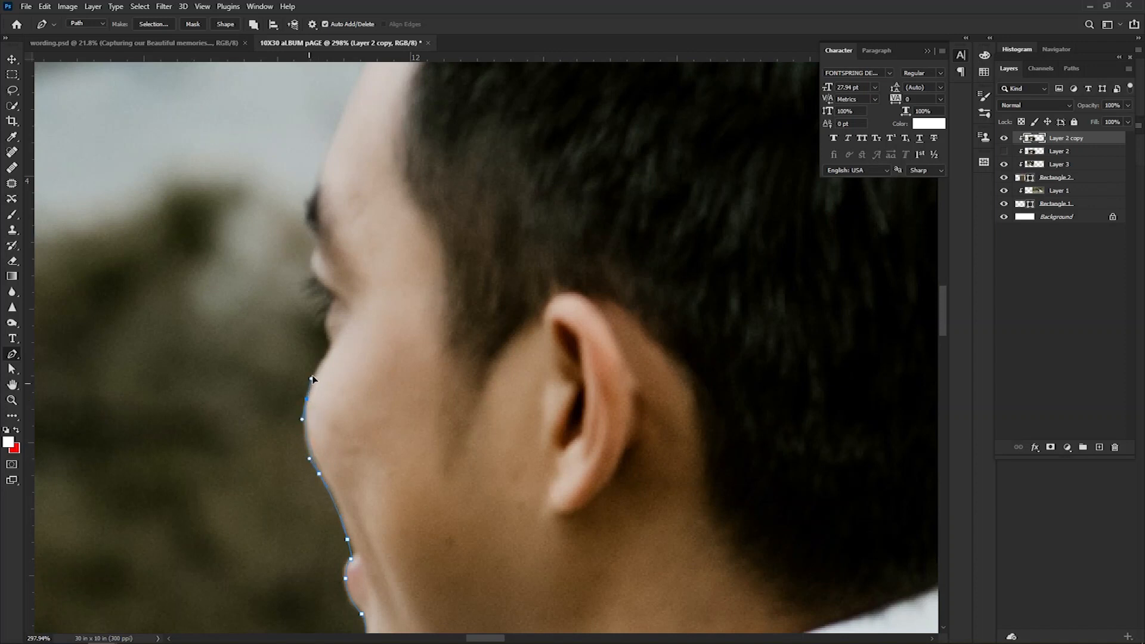
drag(317, 358, 323, 528)
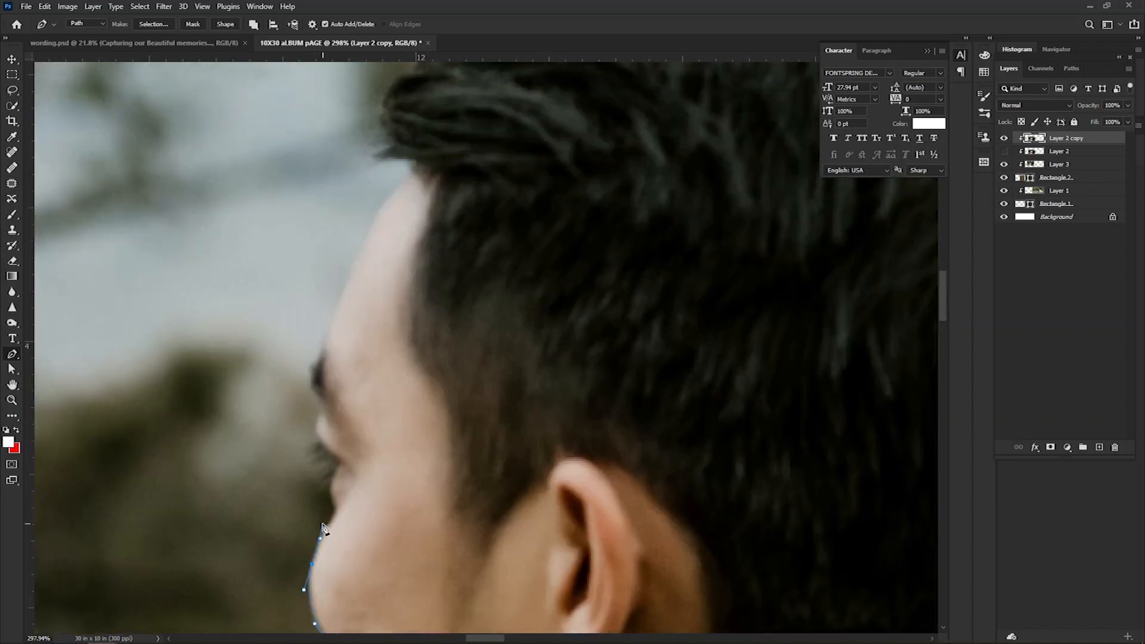
click(332, 491)
click(324, 468)
drag(317, 431, 318, 537)
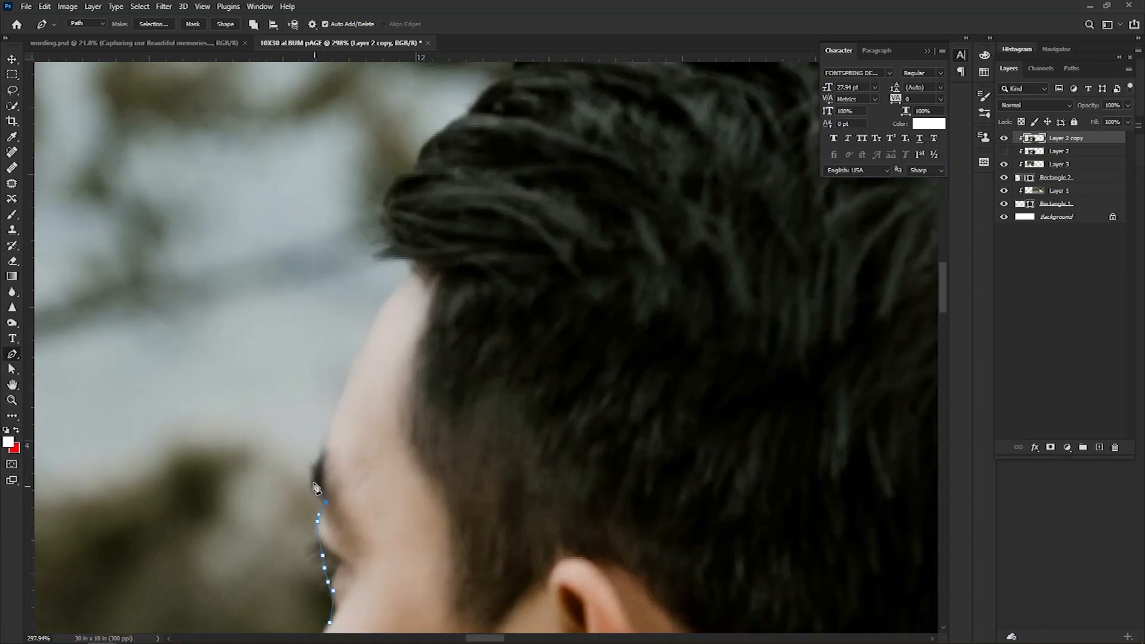
drag(332, 456, 302, 569)
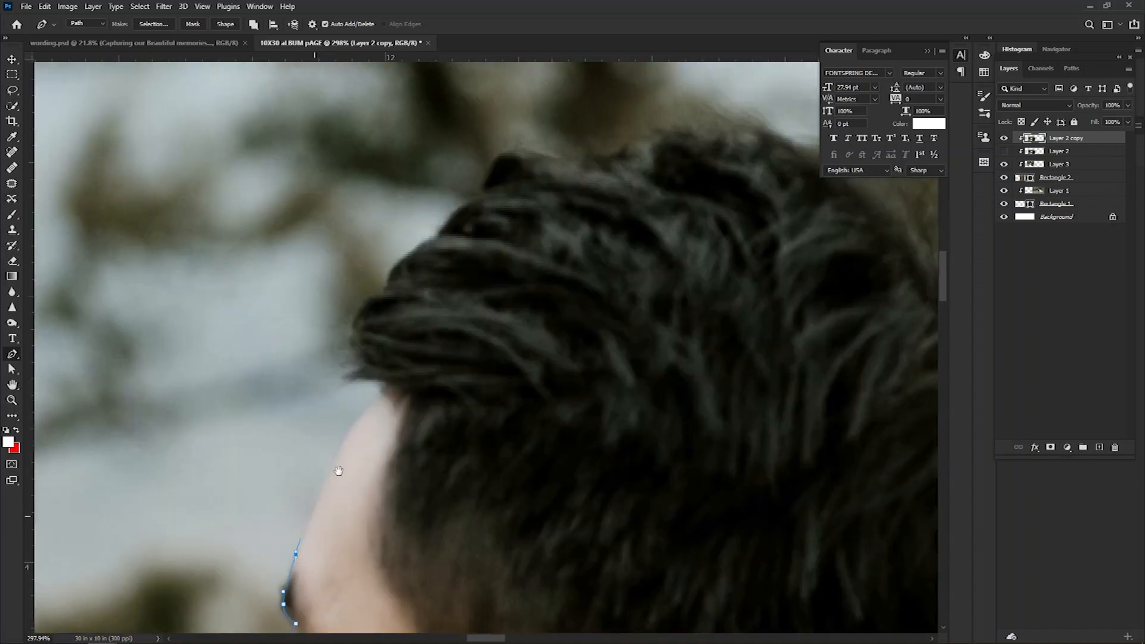
drag(339, 471, 296, 544)
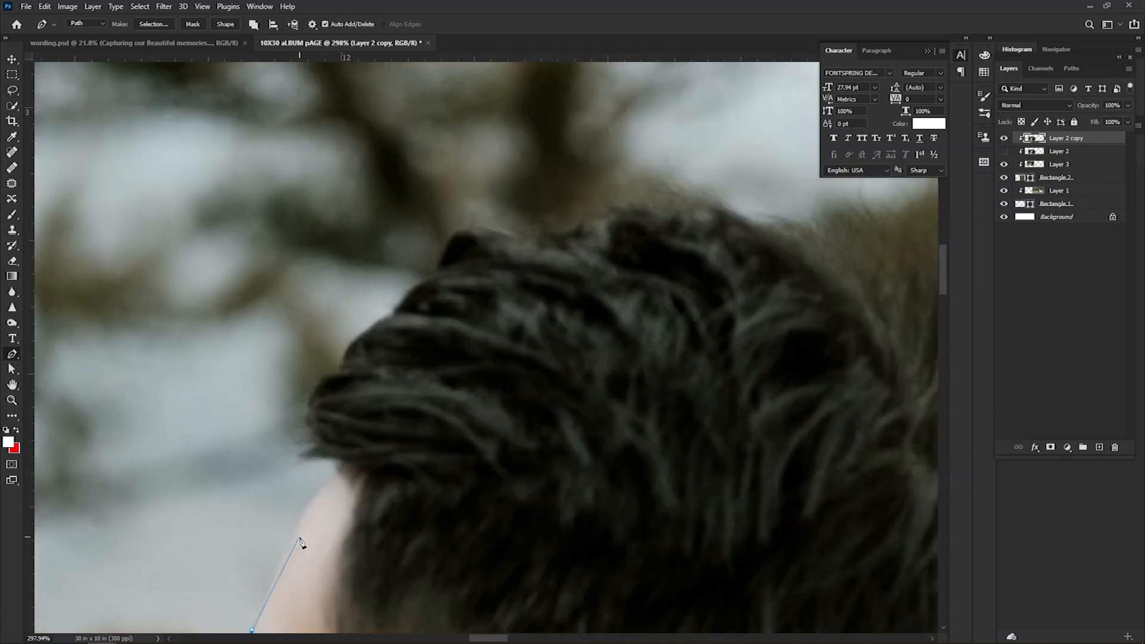
Bring the path from the groom's hairline around the front of his fringe, redoing the misplaced anchor.
click(339, 468)
drag(306, 392, 323, 362)
key(ctrl+z)
drag(305, 416, 218, 513)
click(329, 377)
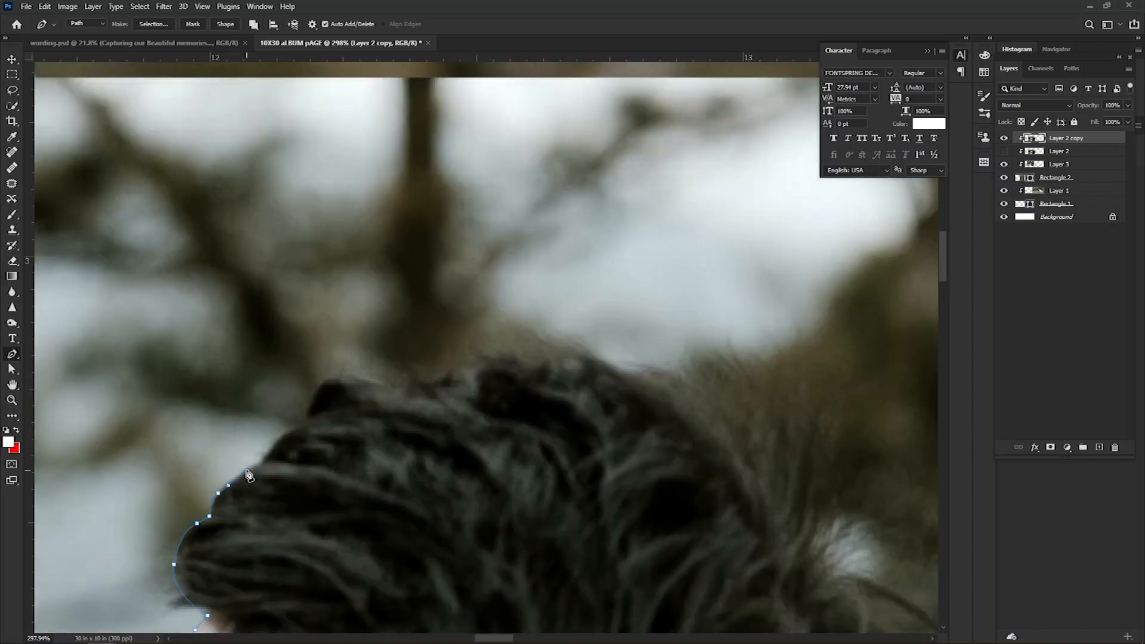
Follow the front edge of the groom's hair up to its front peak with closely spaced anchors.
click(263, 463)
click(271, 457)
click(276, 446)
click(281, 438)
click(291, 433)
click(297, 432)
click(300, 430)
drag(319, 434, 284, 487)
drag(282, 440, 294, 434)
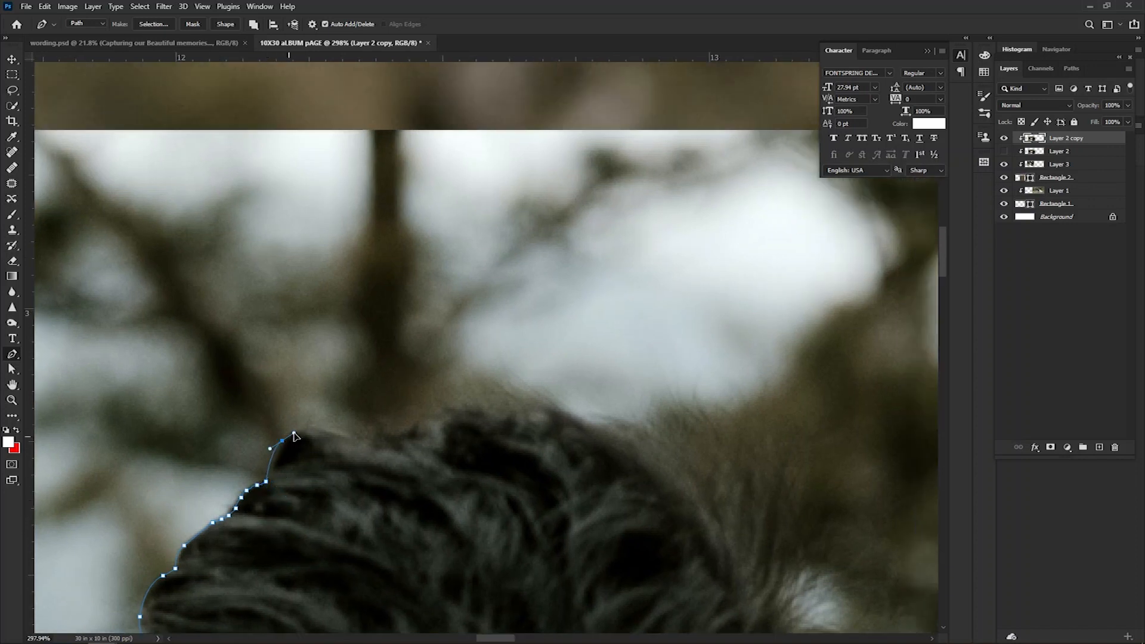
Run the path along the uneven top of the groom's hair with closely spaced anchors.
click(338, 432)
click(372, 441)
click(390, 440)
click(408, 438)
click(426, 429)
click(440, 420)
click(448, 417)
click(463, 411)
click(465, 411)
Curve the path over the groom's crown, replacing the misplaced anchor.
drag(583, 469, 376, 352)
click(409, 376)
key(ctrl+z)
drag(356, 298, 420, 319)
drag(494, 381, 508, 405)
drag(630, 497, 368, 364)
Trace the path down the back of the groom's head.
mouse_move(408, 444)
mouse_down()
mouse_move(439, 266)
mouse_move(469, 293)
mouse_move(467, 319)
mouse_up()
drag(461, 322, 457, 322)
drag(454, 322, 445, 341)
drag(440, 352, 441, 374)
drag(441, 376, 441, 386)
mouse_move(442, 474)
mouse_down()
mouse_move(451, 327)
mouse_move(452, 387)
mouse_up()
Bring the path down the groom's lower hairline at the nape to the back of his shirt collar.
drag(448, 434, 466, 268)
click(439, 305)
click(403, 367)
click(380, 402)
click(374, 411)
click(367, 419)
click(336, 465)
click(327, 478)
Outline the back of the groom's white shirt collar and the jacket collar with the path.
drag(343, 525, 369, 368)
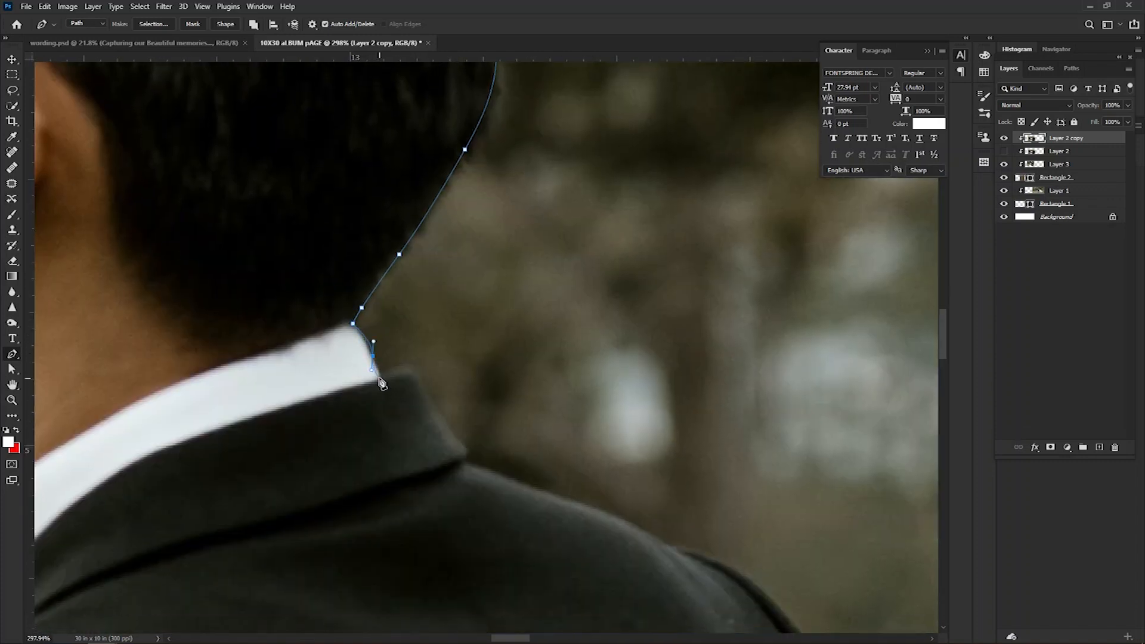
drag(403, 370, 411, 377)
drag(432, 423, 380, 349)
drag(388, 347, 403, 369)
click(409, 374)
click(411, 383)
click(411, 387)
Extend the path from the jacket collar along the groom's rear shoulder.
drag(489, 419, 314, 299)
drag(381, 323, 399, 329)
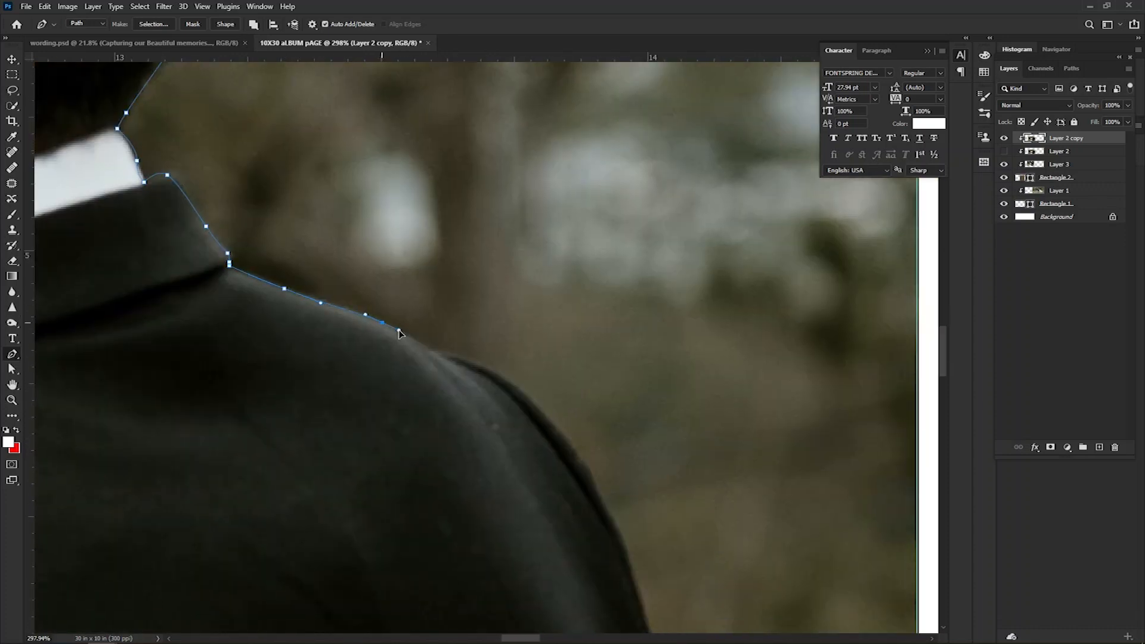
drag(483, 384, 379, 276)
drag(426, 404, 359, 285)
drag(408, 316, 278, 321)
drag(458, 345, 393, 331)
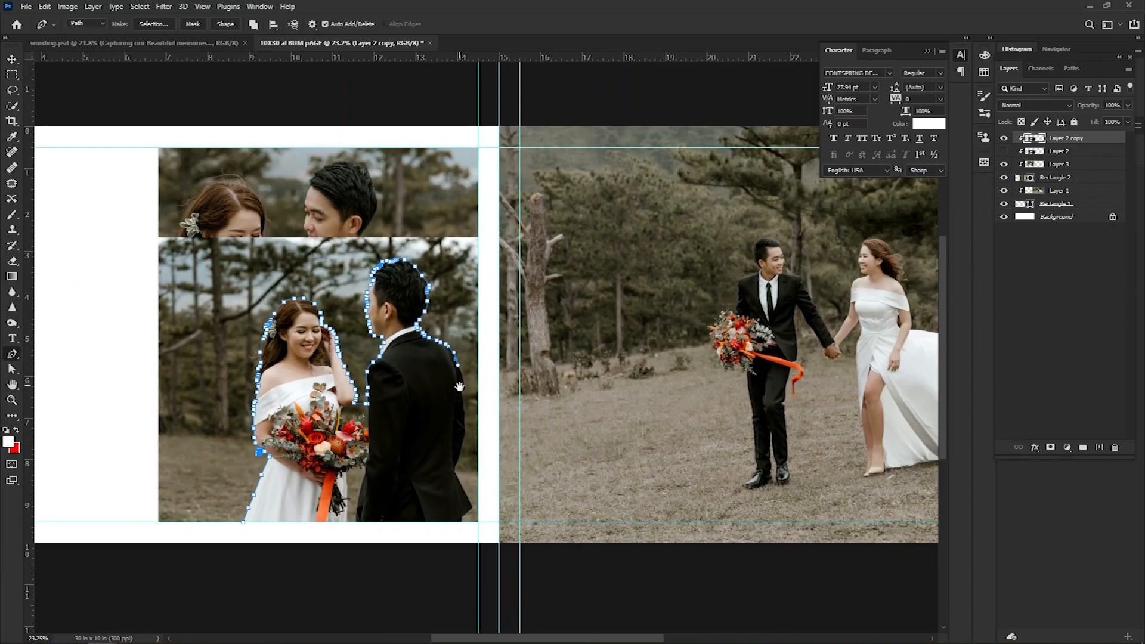
Loop the path widely around the background outside the photo and close it at the hem of the bride's dress.
drag(631, 222, 639, 202)
drag(603, 163, 540, 139)
drag(418, 117, 380, 113)
drag(333, 119, 284, 128)
drag(194, 148, 174, 159)
drag(134, 199, 93, 280)
drag(86, 329, 85, 367)
drag(92, 460, 93, 463)
drag(105, 497, 130, 532)
drag(161, 553, 204, 555)
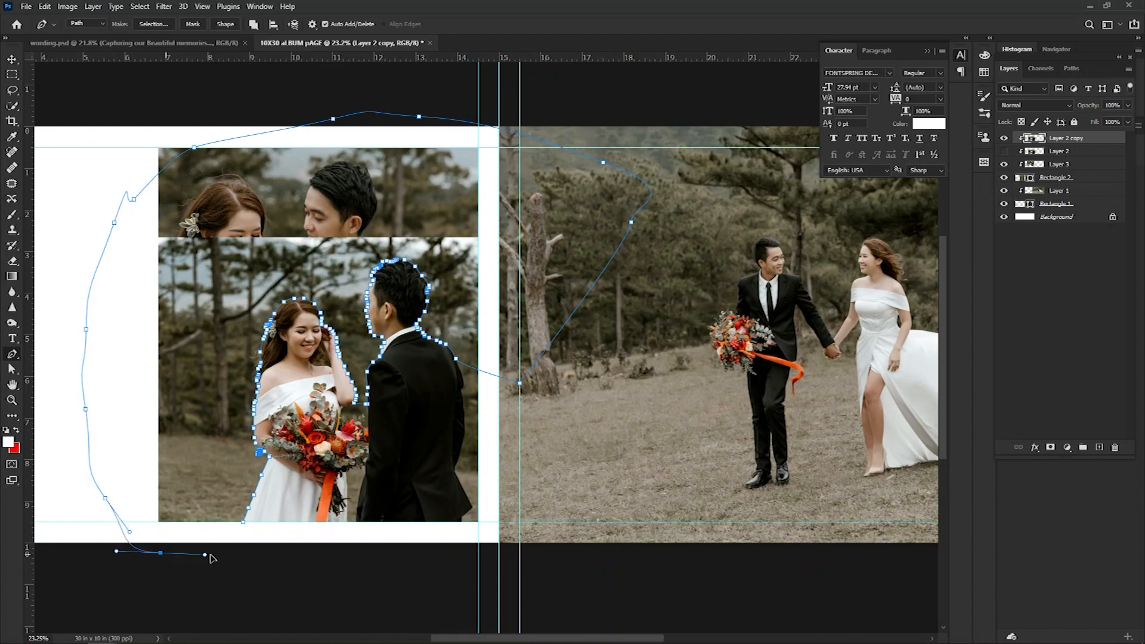
click(244, 525)
Convert the closed path into a new anti-aliased selection with a feather radius of 2 pixels.
right_click(245, 431)
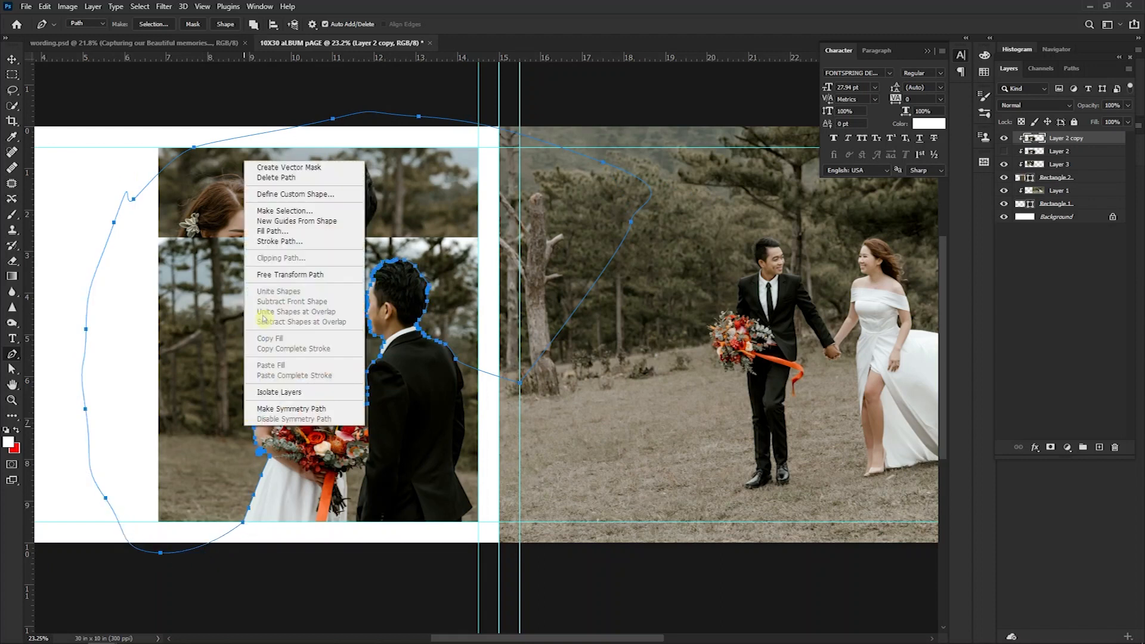
click(286, 211)
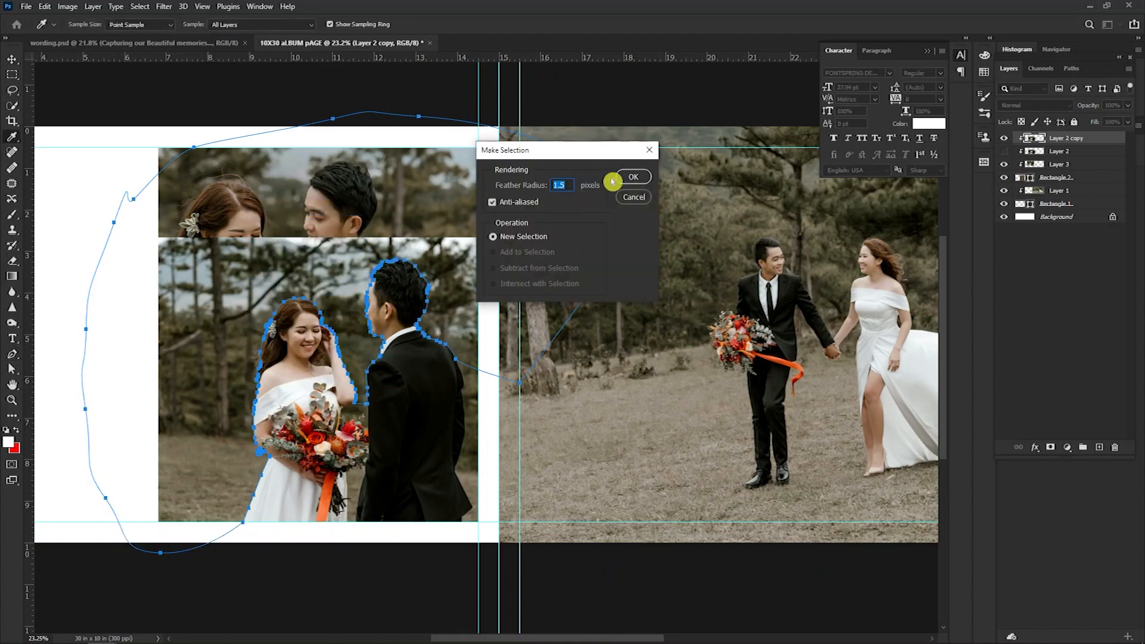
text(2)
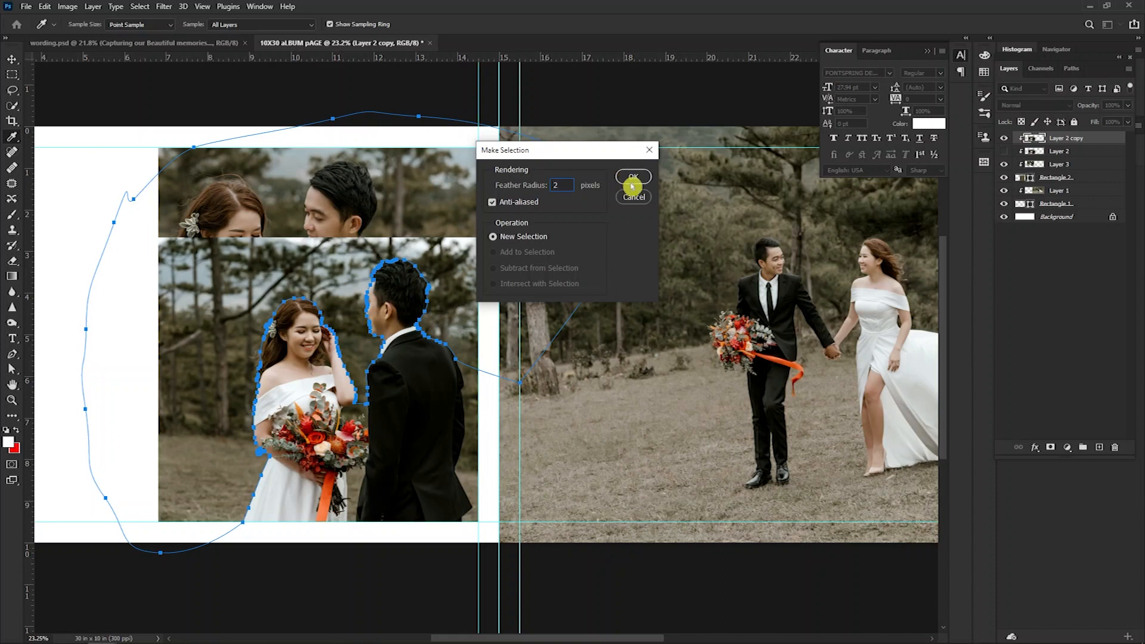
click(636, 179)
Delete the selected background around the couple on Layer 2 copy and deselect.
drag(491, 312, 427, 340)
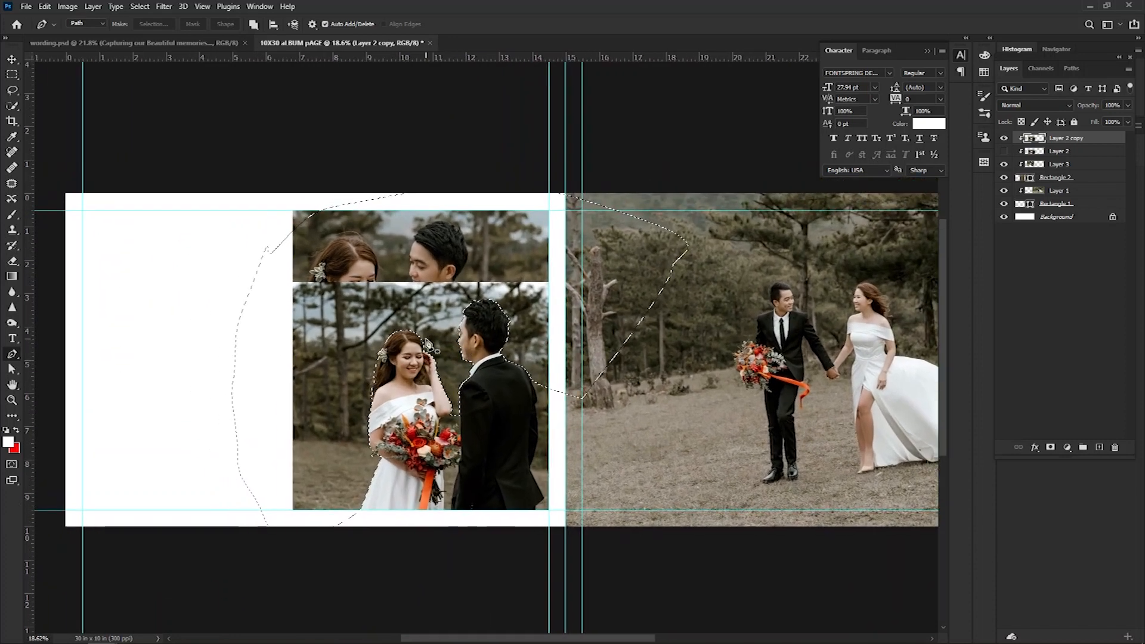
key(Delete)
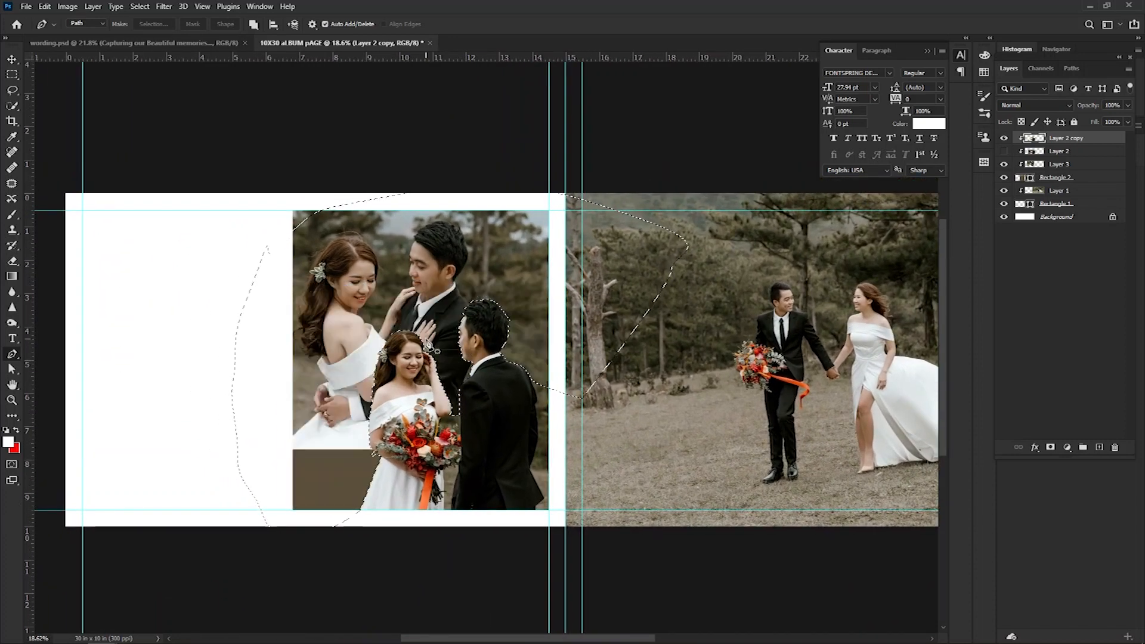
key(ctrl+d)
scroll(382, 348, up, 2)
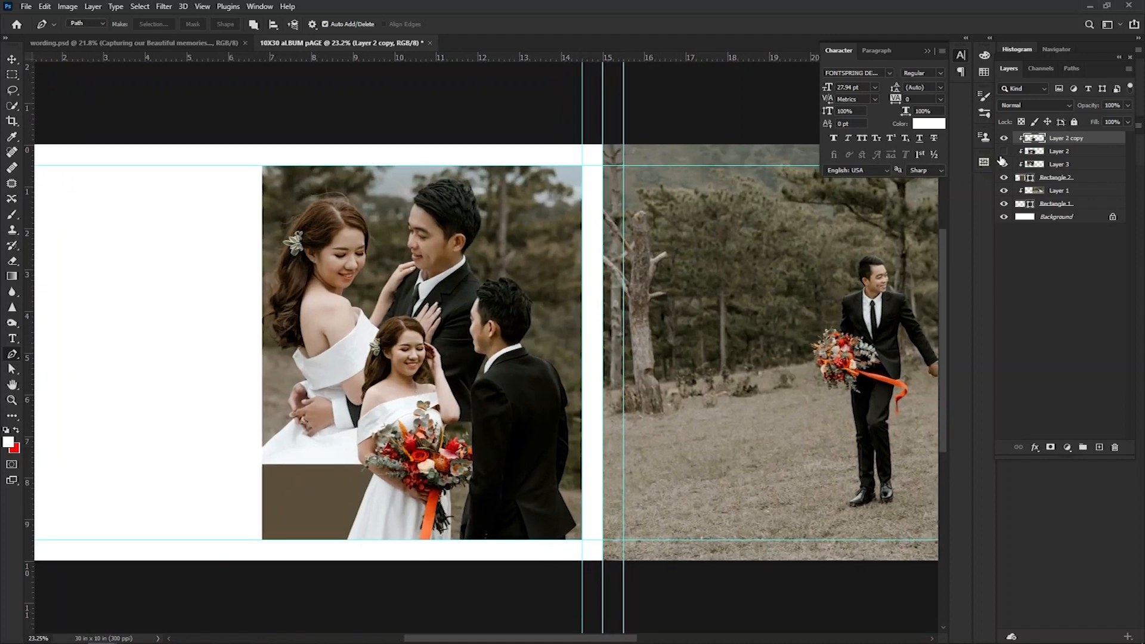
Show Layer 2 and duplicate it beneath the cutout layer.
click(1004, 153)
drag(1041, 154, 1101, 449)
Hide the original Layer 2, toggling the duplicate and Layer 3 off and on to check the stack.
click(1005, 178)
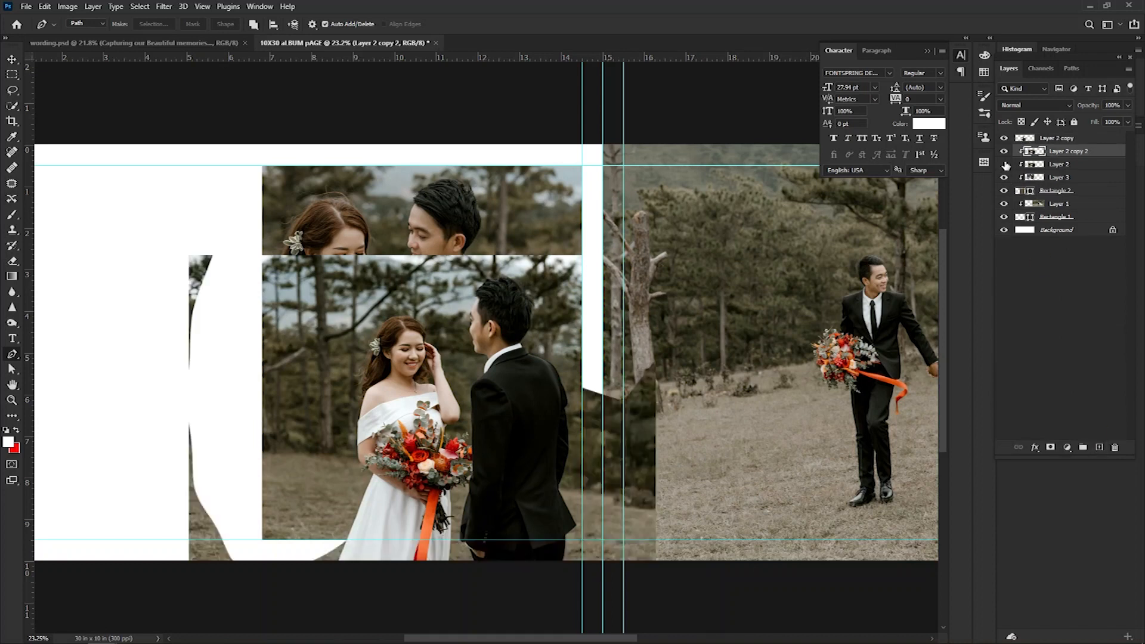
click(1005, 164)
click(1005, 151)
click(1005, 152)
click(1005, 178)
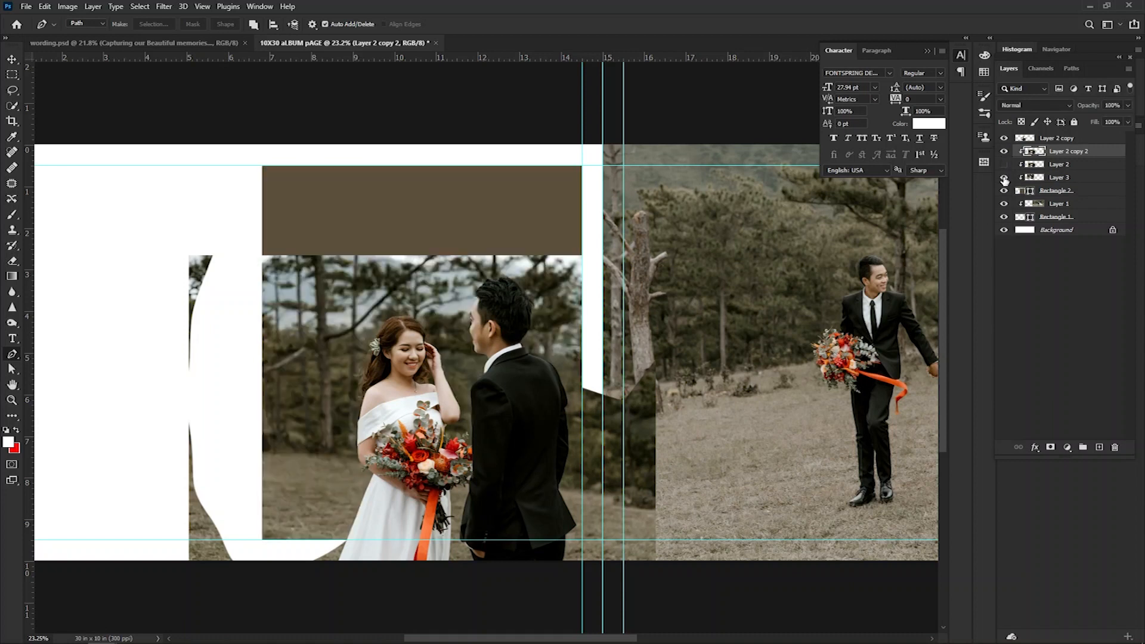
click(1005, 177)
scroll(468, 431, down, 2)
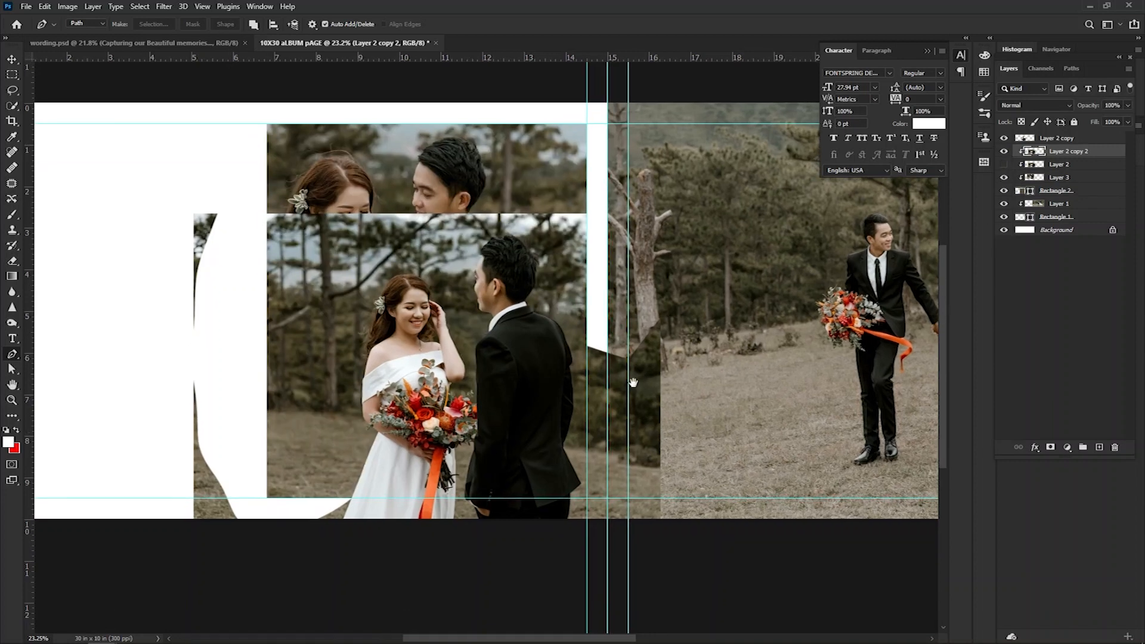
Clip Layer 2 copy to the left page's photo rectangle and toggle Layer 2 copy 2 to compare the stack.
click(1039, 139)
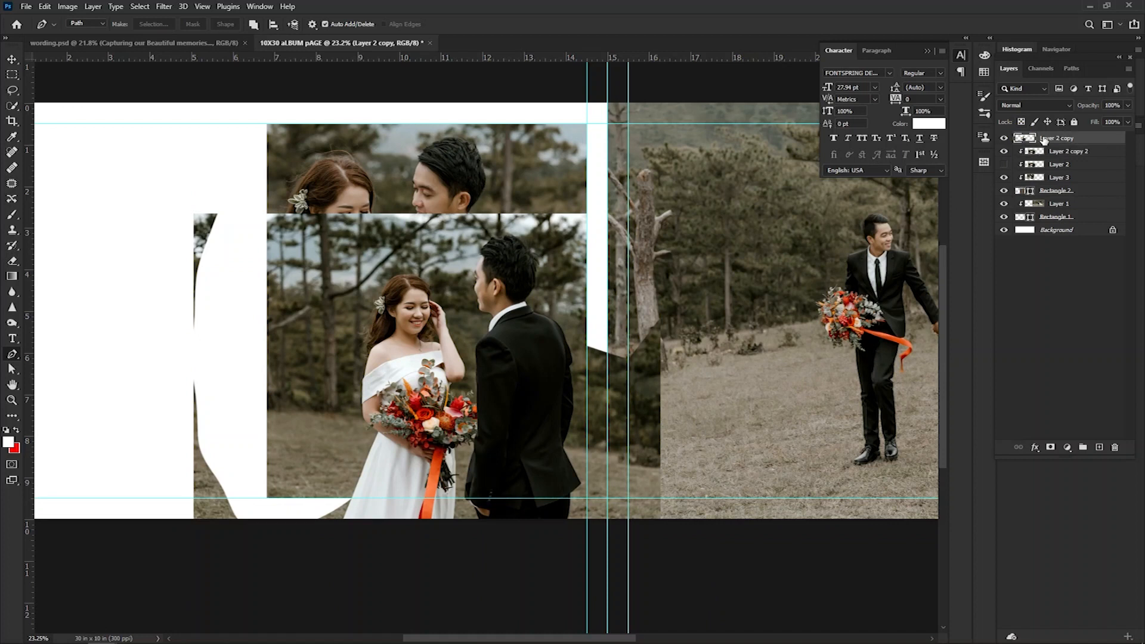
right_click(1044, 140)
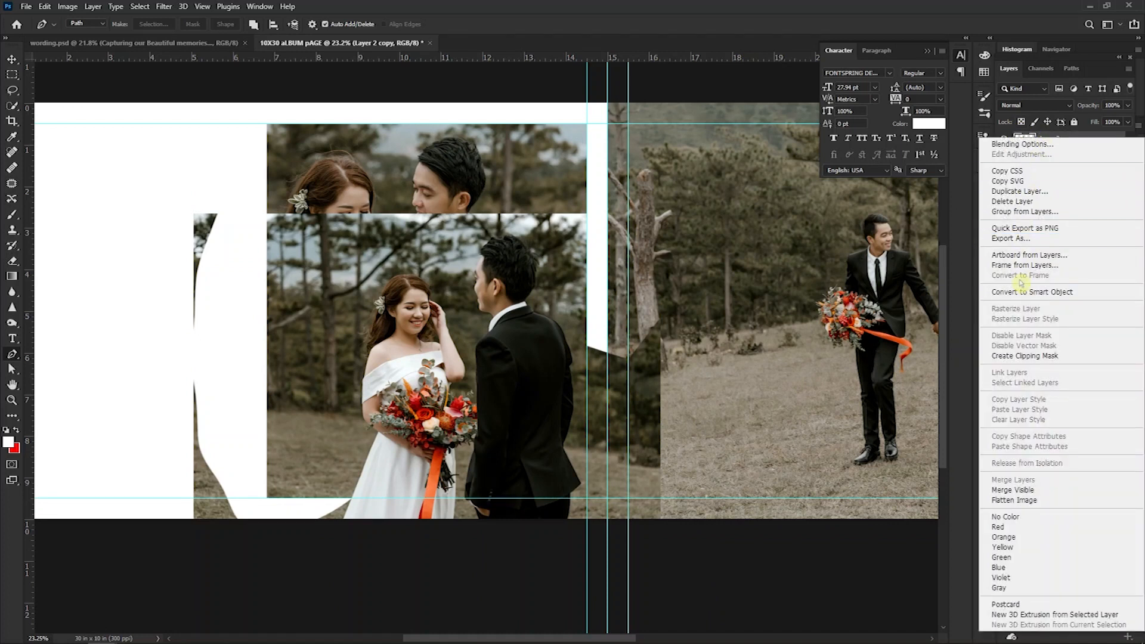
click(1025, 356)
drag(445, 351, 504, 324)
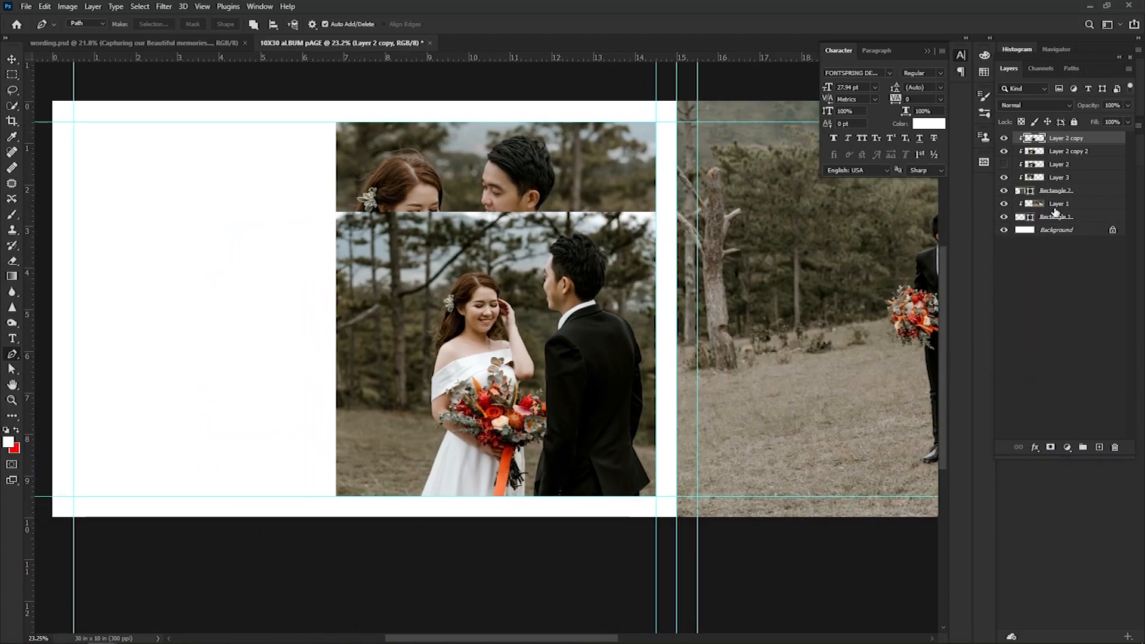
click(1005, 152)
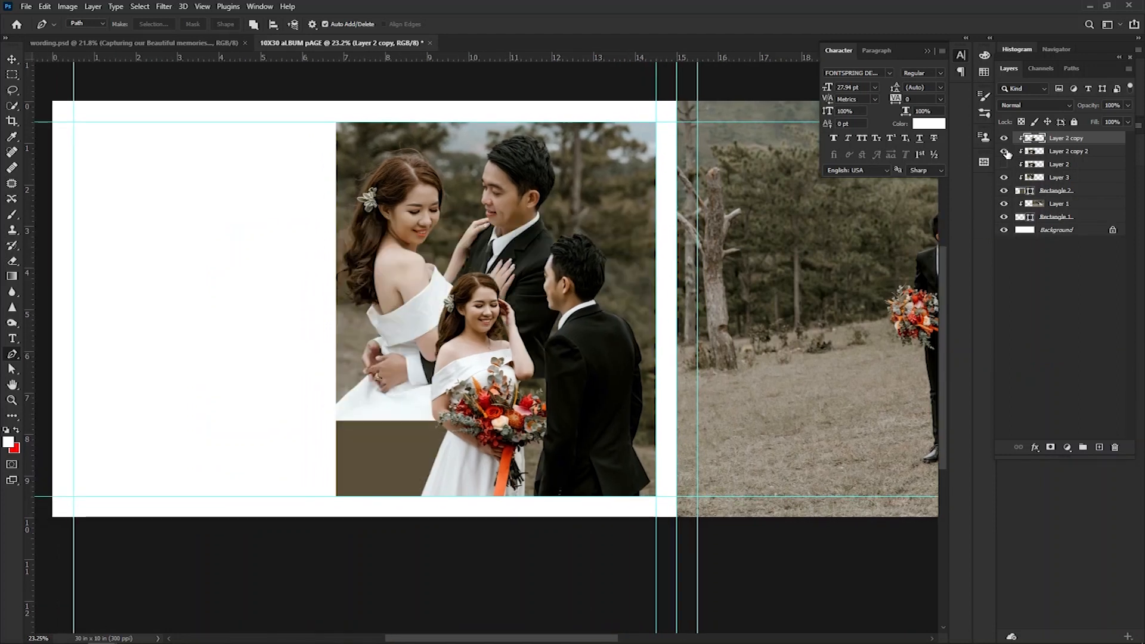
click(1005, 151)
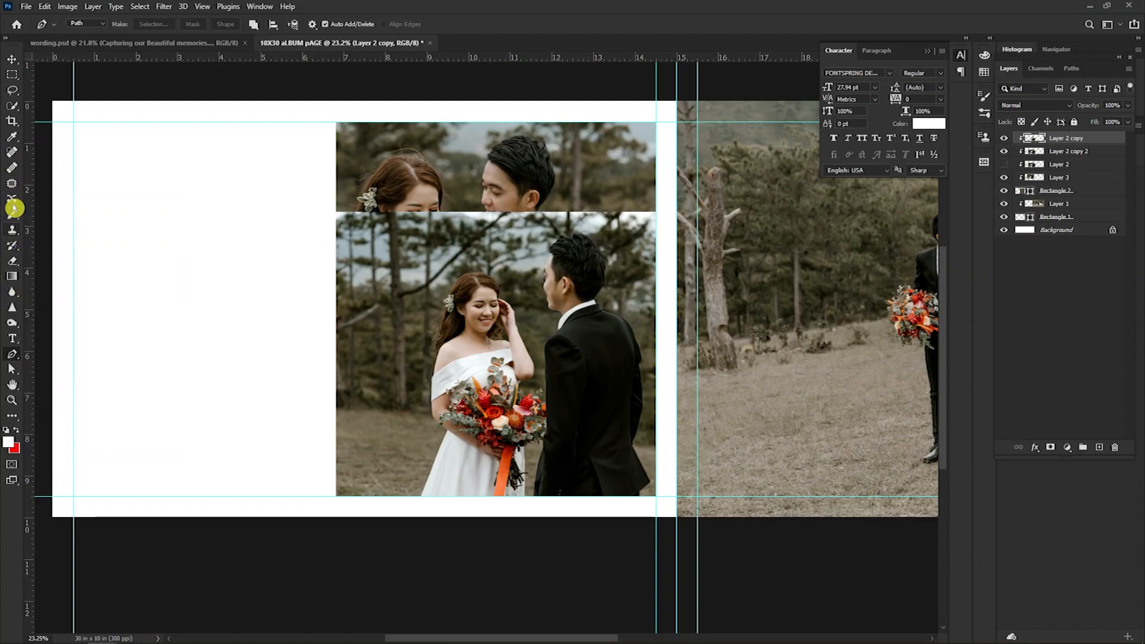
Erase the hard upper edge of Layer 2 copy 2 across the photo with an 800 px soft Eraser, redoing the first stroke.
click(17, 263)
click(72, 257)
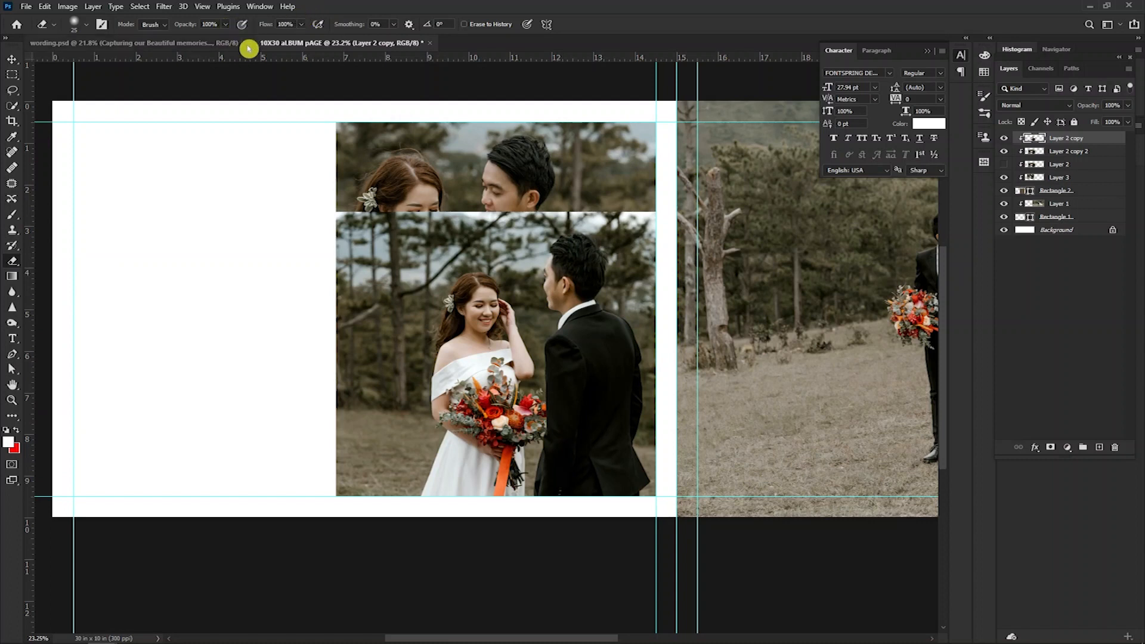
key(bracketright)
key(bracketright)
key(bracketright)
key(bracketright)
key(bracketright)
key(bracketright)
key(bracketright)
key(bracketright)
key(bracketright)
key(bracketright)
key(bracketright)
key(bracketright)
key(bracketright)
key(bracketright)
key(bracketright)
key(bracketright)
key(bracketright)
key(bracketright)
key(bracketright)
key(bracketright)
click(1035, 154)
drag(317, 202, 680, 202)
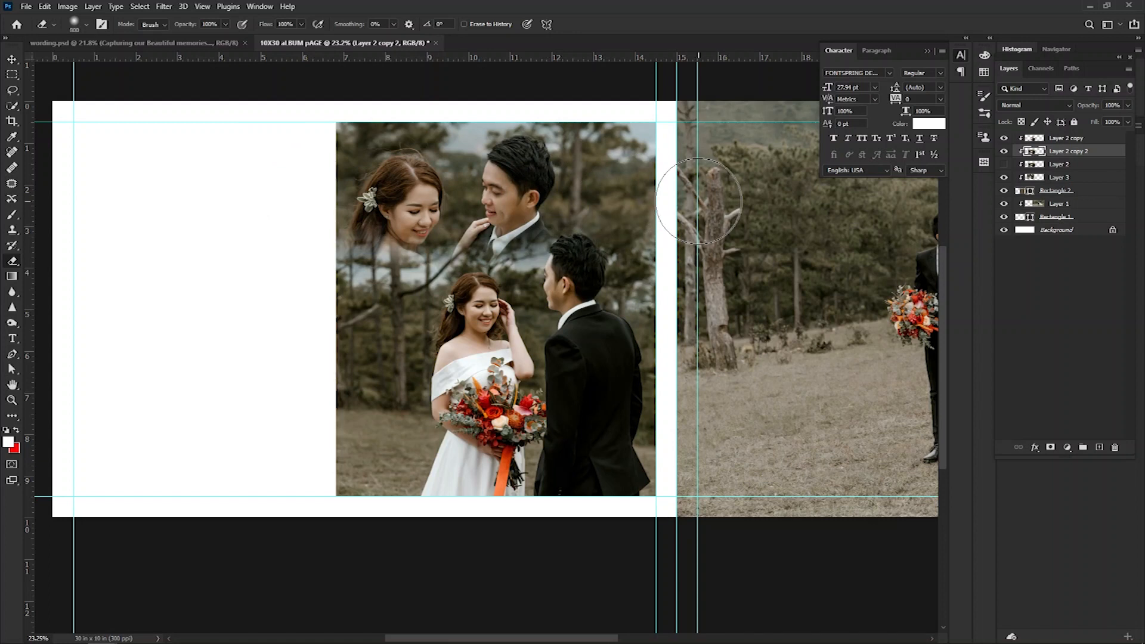
key(ctrl+z)
mouse_move(332, 198)
mouse_down()
mouse_move(428, 202)
mouse_move(612, 181)
mouse_move(651, 194)
mouse_move(542, 178)
mouse_move(304, 200)
mouse_move(659, 164)
mouse_up()
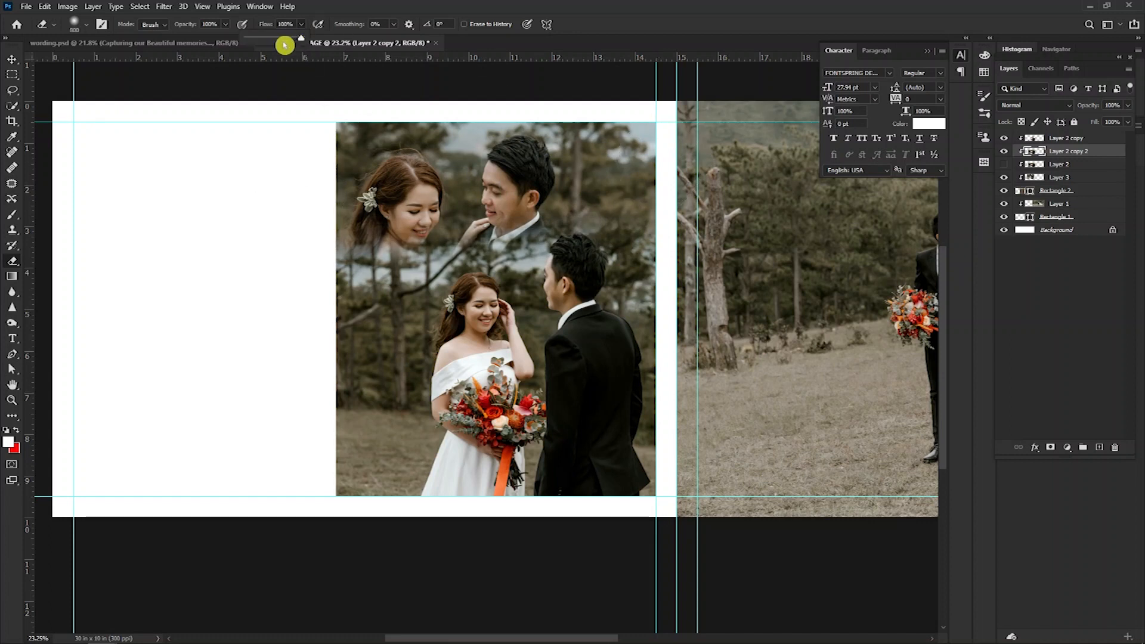
Set the Eraser to 28% opacity and 53% flow and fade Layer 2 copy 2 over the upper bride's hair and shoulder.
click(228, 27)
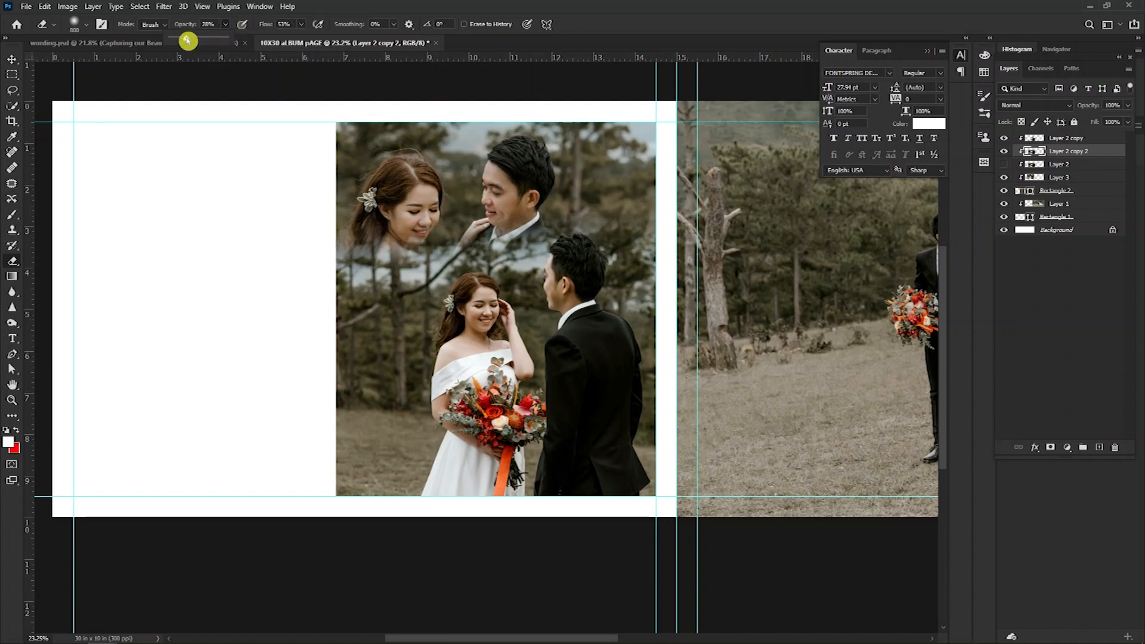
ctrl+click(506, 259)
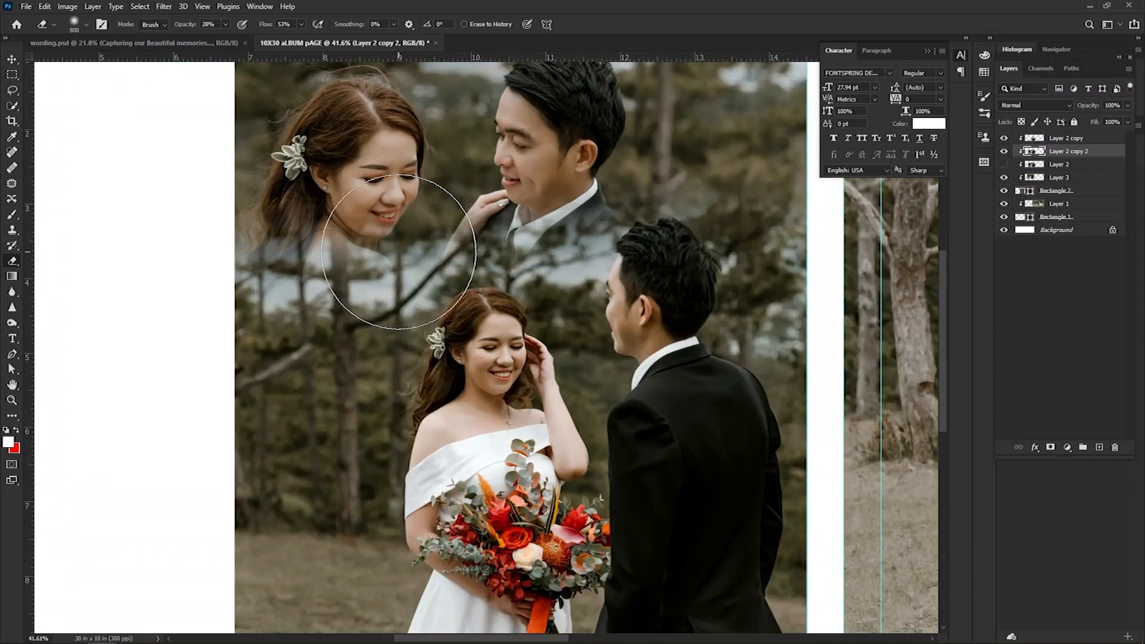
key(ctrl+z)
key(ctrl+z)
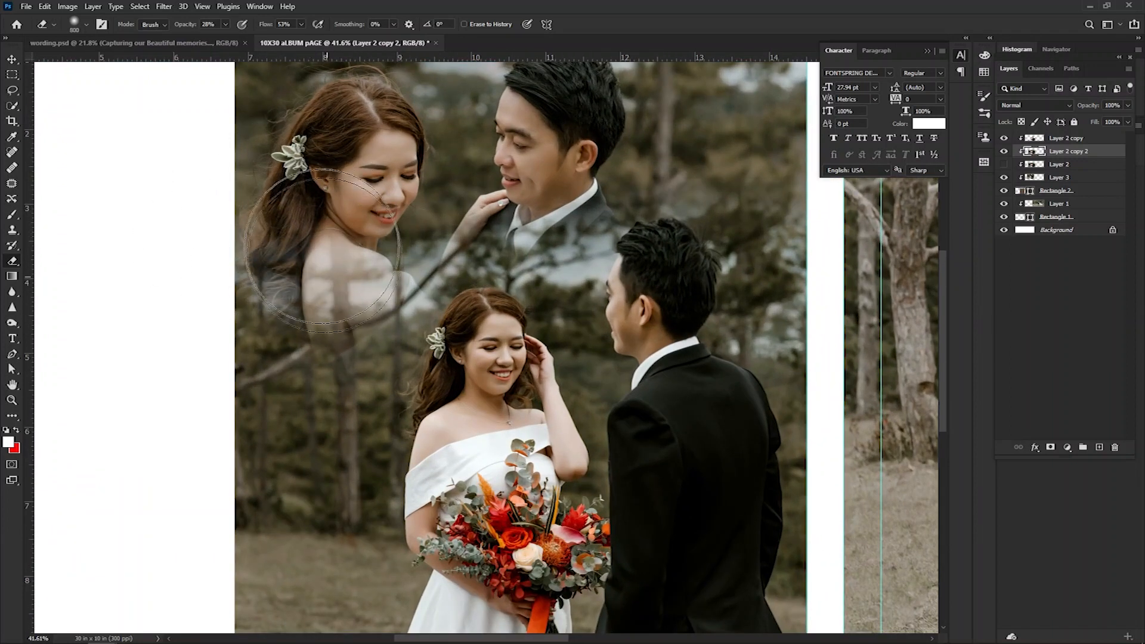
key(ctrl+z)
key(ctrl+z)
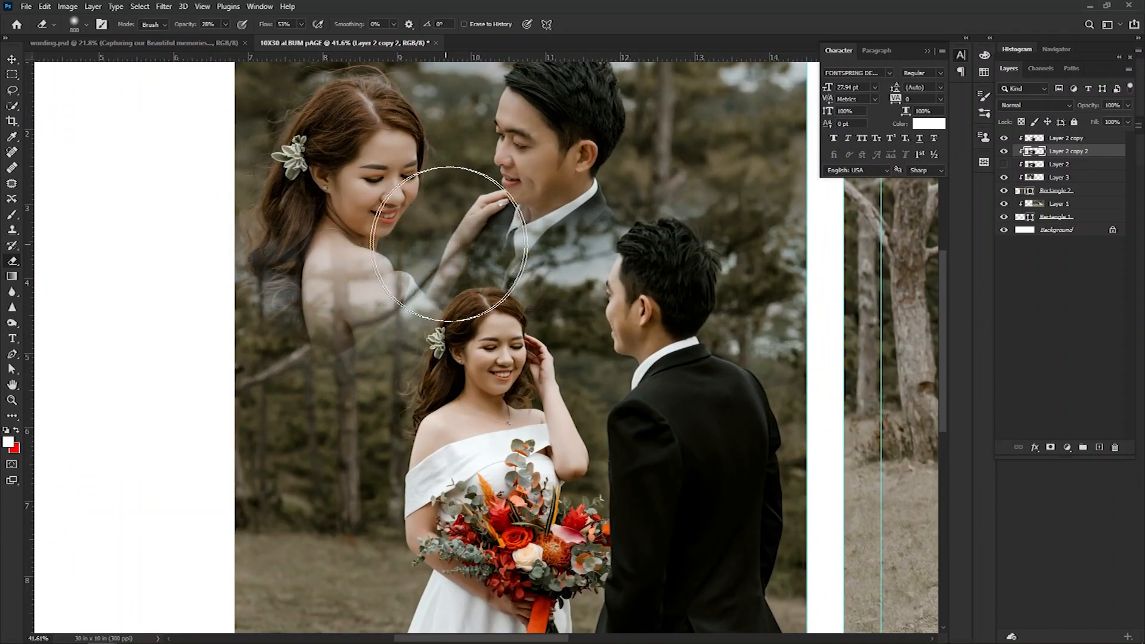
Lower the Eraser's opacity to 15% and softly reveal more of the upper bride's back and dress.
key(ctrl+z)
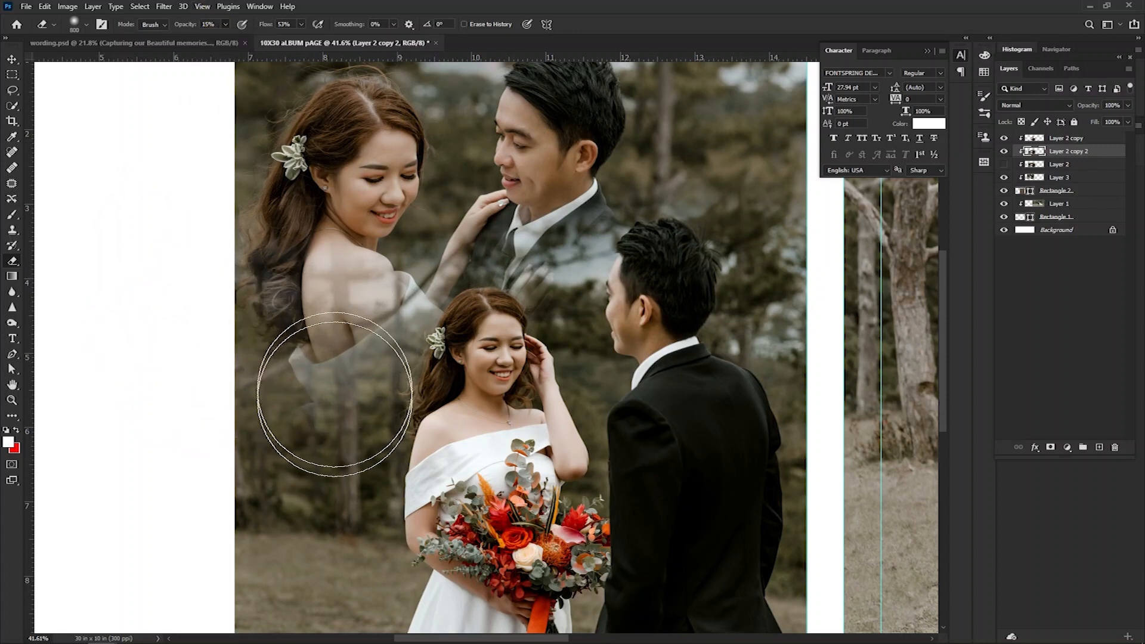
key(ctrl+z)
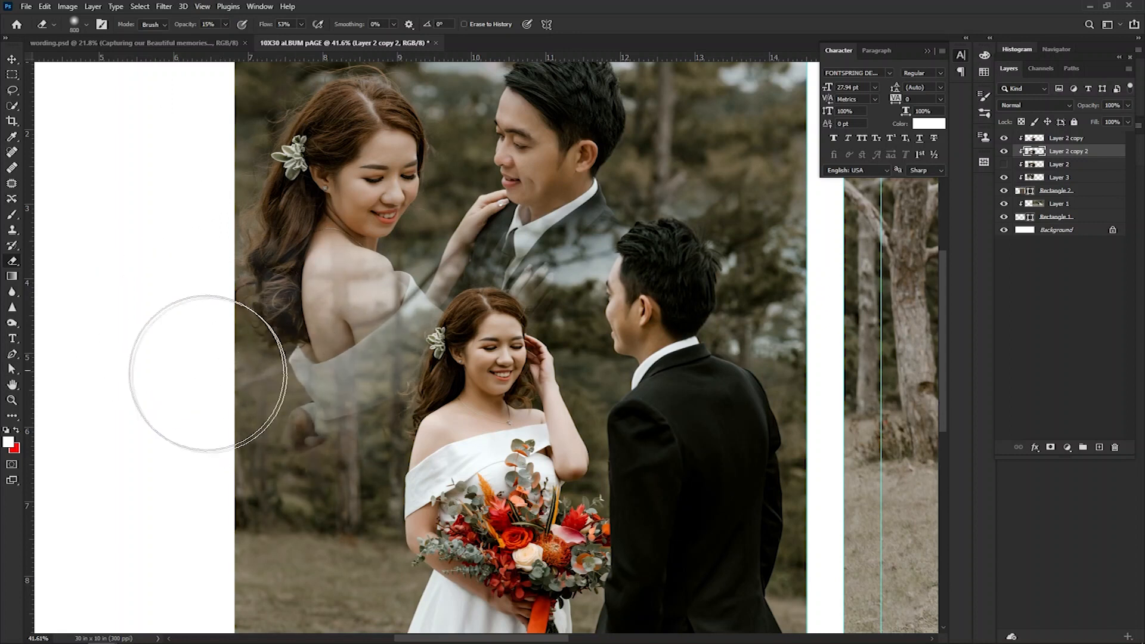
mouse_move(284, 237)
mouse_down()
mouse_move(246, 232)
mouse_move(280, 234)
mouse_up()
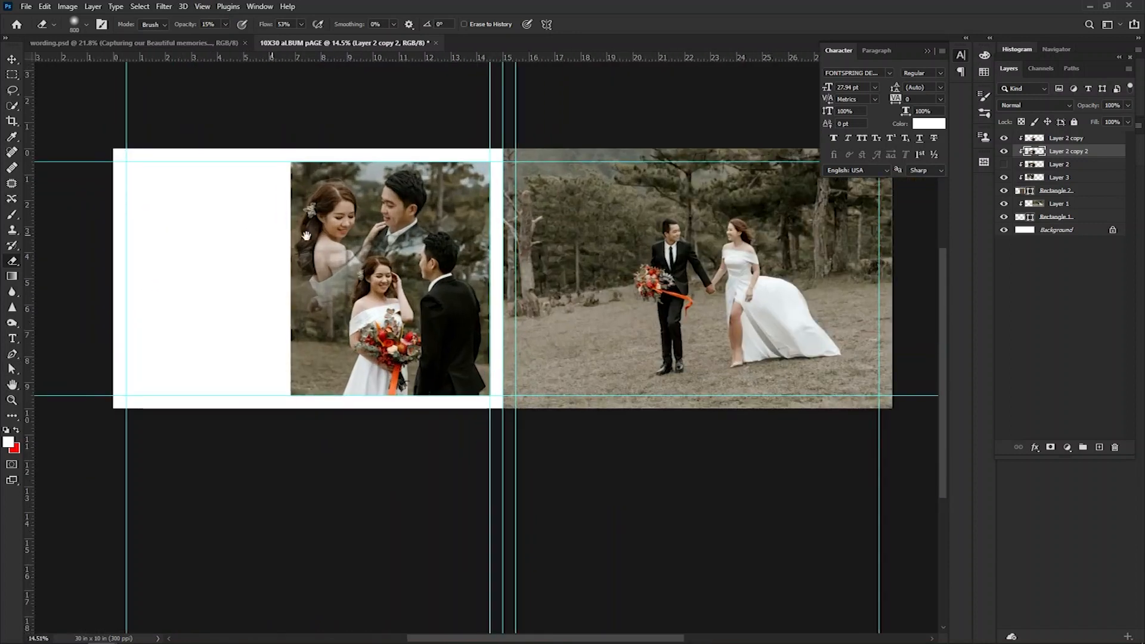
drag(391, 237, 444, 245)
drag(411, 281, 398, 314)
Shrink the Eraser to 200 px and reveal the upper groom's jacket and the bride's hand on his chest.
key(bracketleft)
key(bracketleft)
key(bracketleft)
key(bracketleft)
key(bracketleft)
key(bracketleft)
key(bracketleft)
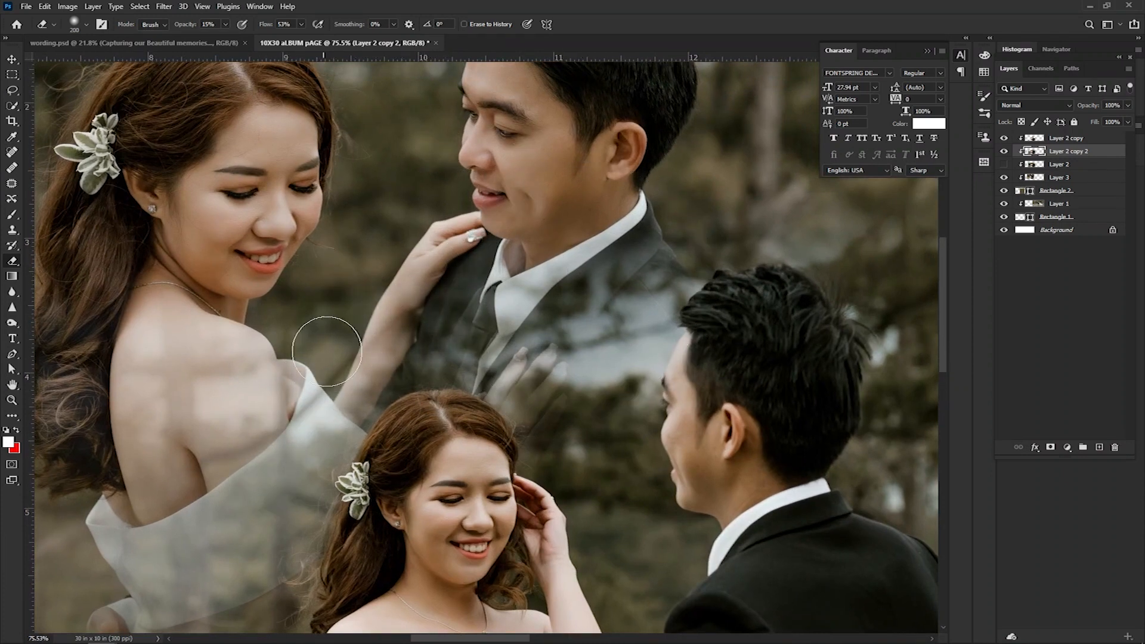
mouse_move(490, 353)
mouse_down()
mouse_move(633, 306)
mouse_move(601, 330)
mouse_move(688, 195)
mouse_move(613, 308)
mouse_move(716, 236)
mouse_move(574, 287)
mouse_move(557, 303)
mouse_move(568, 332)
mouse_move(432, 329)
mouse_move(555, 339)
mouse_move(509, 351)
mouse_up()
mouse_move(412, 305)
mouse_down()
mouse_move(496, 387)
mouse_move(460, 321)
mouse_move(507, 374)
mouse_move(524, 307)
mouse_move(542, 440)
mouse_move(558, 410)
mouse_move(487, 228)
mouse_move(500, 286)
mouse_move(597, 411)
mouse_move(578, 464)
mouse_move(555, 473)
mouse_move(530, 427)
mouse_move(403, 295)
mouse_move(298, 360)
mouse_up()
drag(474, 305, 264, 456)
Lightly erase Layer 2 copy 2 over the upper bride's lower sleeve and the hands at her waist.
drag(185, 502, 279, 275)
mouse_move(406, 214)
mouse_down()
mouse_move(375, 373)
mouse_move(257, 419)
mouse_up()
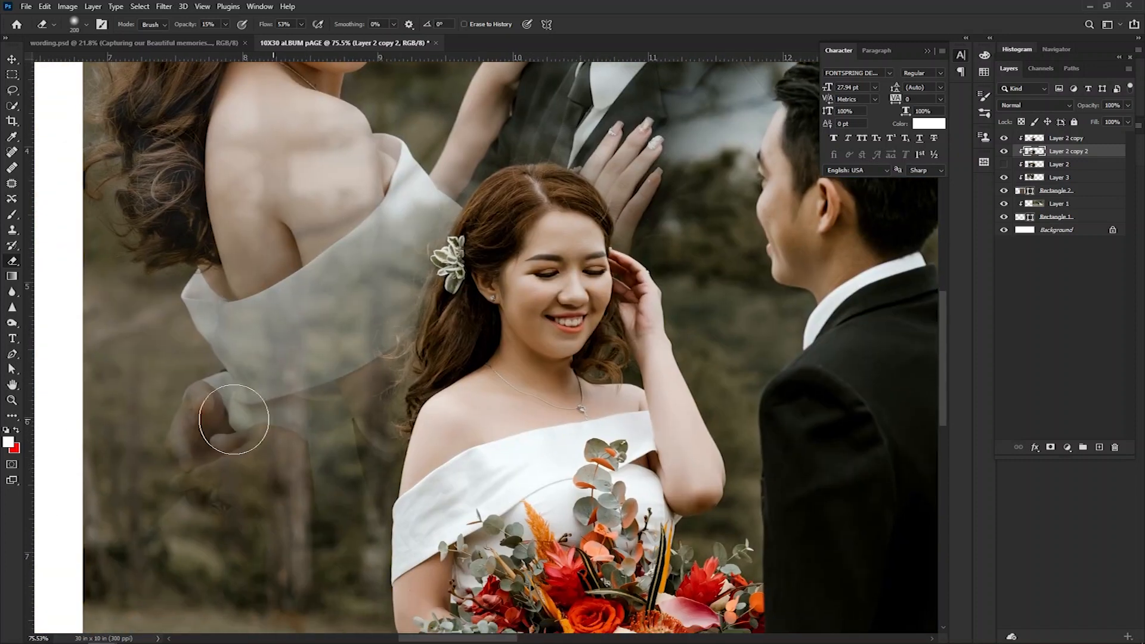
drag(268, 377, 232, 377)
key(ctrl+z)
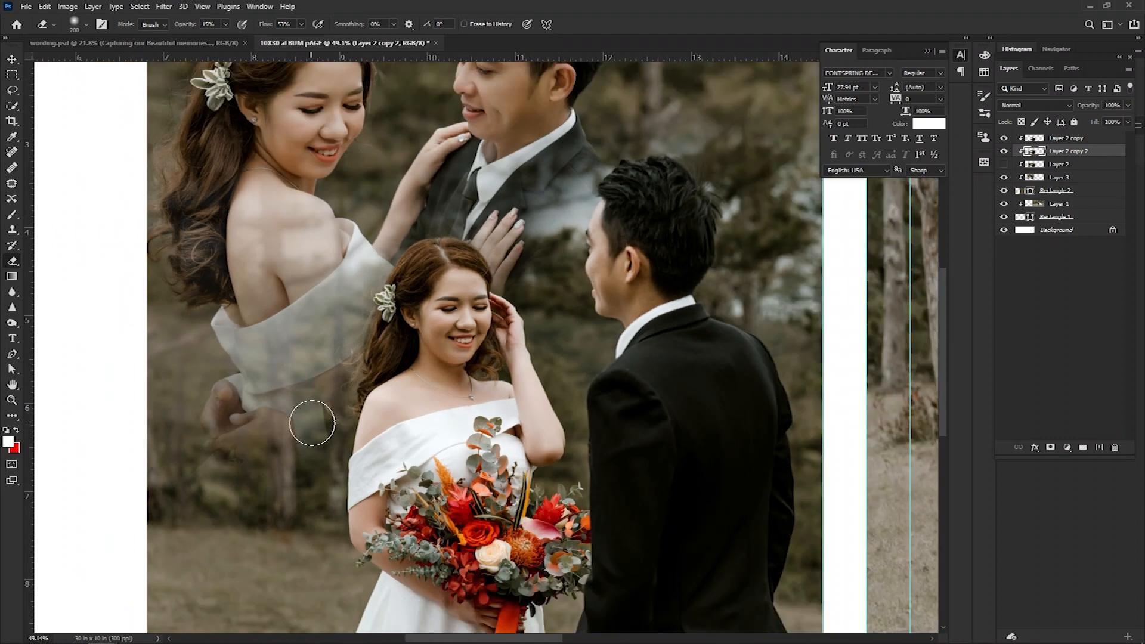
drag(289, 400, 434, 338)
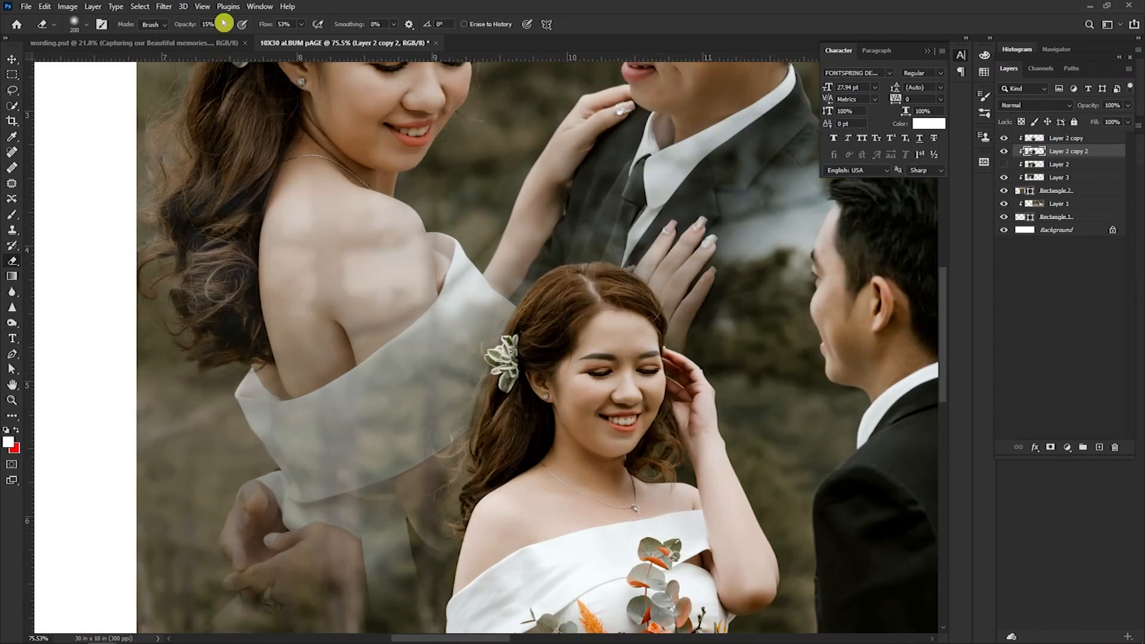
Raise the Eraser's flow and clear the overlay from the upper bride's bare shoulder and back.
click(302, 25)
mouse_move(364, 230)
mouse_down()
mouse_move(307, 255)
mouse_move(358, 320)
mouse_up()
mouse_move(408, 261)
mouse_down()
mouse_move(351, 341)
mouse_move(274, 365)
mouse_move(357, 282)
mouse_move(274, 263)
mouse_up()
Set the Eraser to 22% opacity and 49% flow and brighten the upper bride's white sleeve and the hands below it.
click(226, 24)
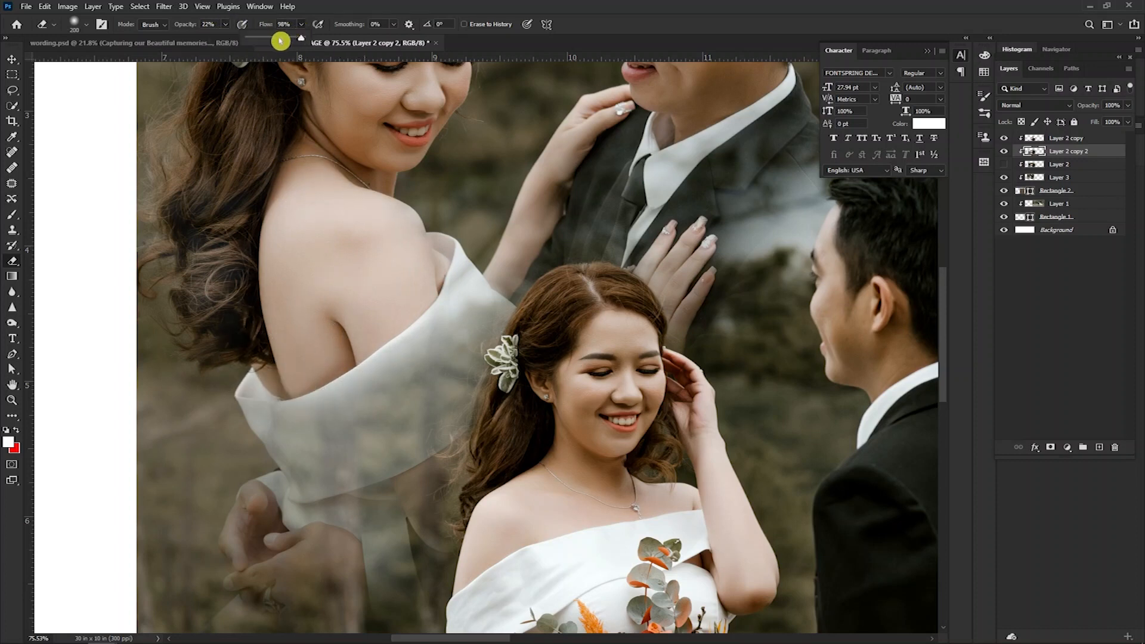
mouse_move(462, 330)
mouse_down()
mouse_move(443, 363)
mouse_move(423, 358)
mouse_move(245, 419)
mouse_up()
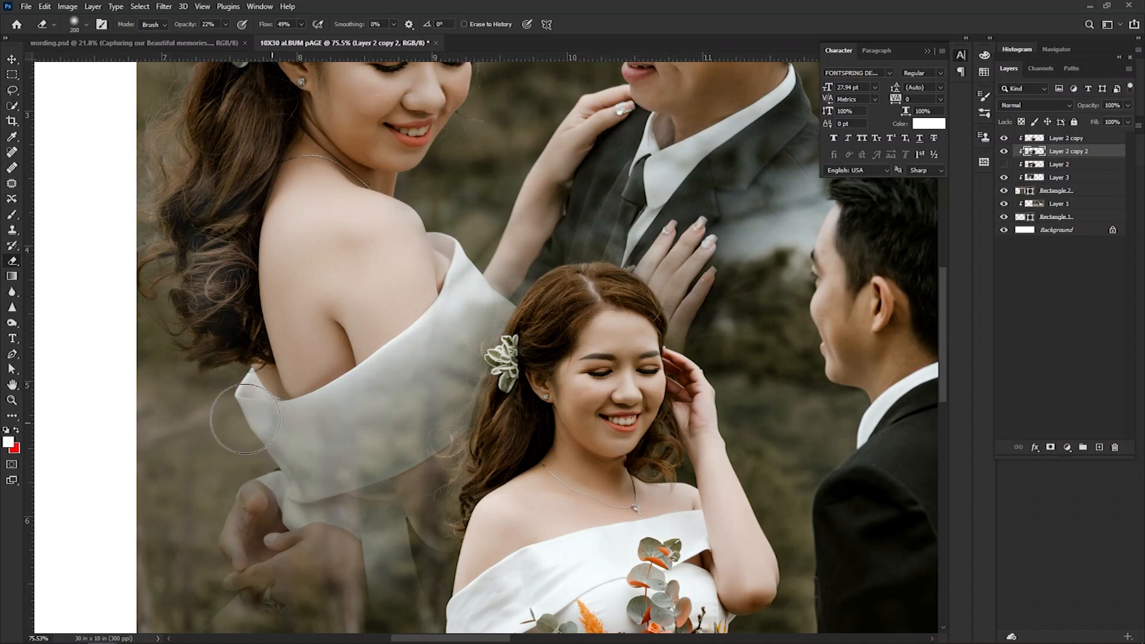
mouse_move(439, 332)
mouse_down()
mouse_move(389, 457)
mouse_move(327, 507)
mouse_up()
drag(325, 580, 333, 458)
mouse_move(305, 402)
mouse_down()
mouse_move(257, 417)
mouse_move(293, 404)
mouse_up()
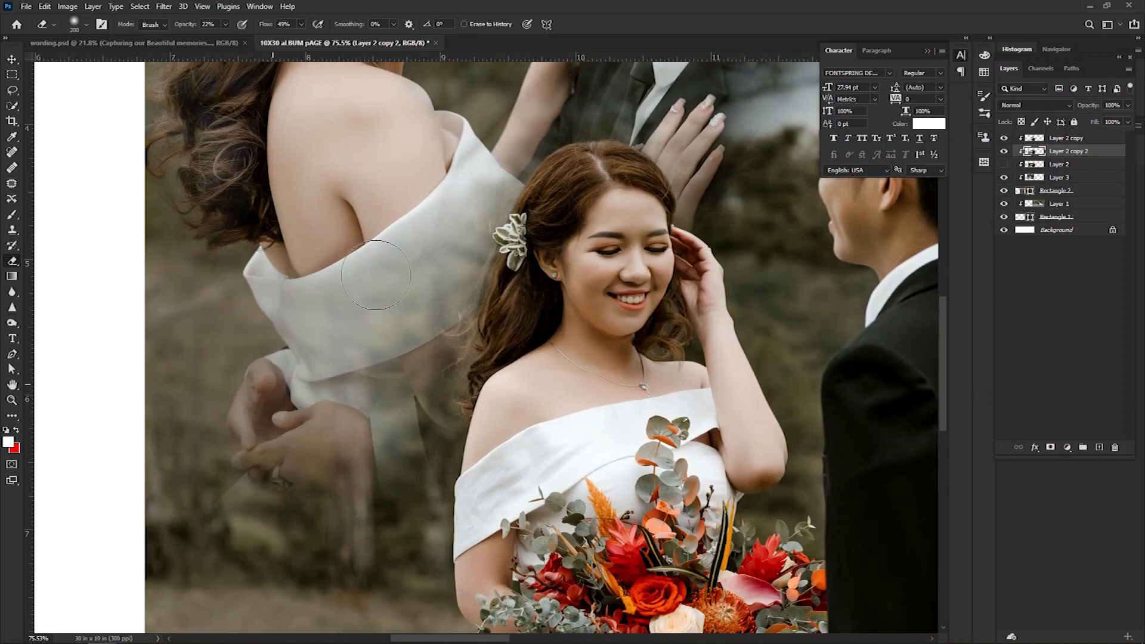
drag(447, 219, 360, 253)
Erase the remaining overlay from the upper groom's jacket and check the blended photo on the whole spread.
mouse_move(503, 233)
mouse_down()
mouse_move(465, 295)
mouse_move(543, 272)
mouse_move(421, 294)
mouse_move(460, 276)
mouse_up()
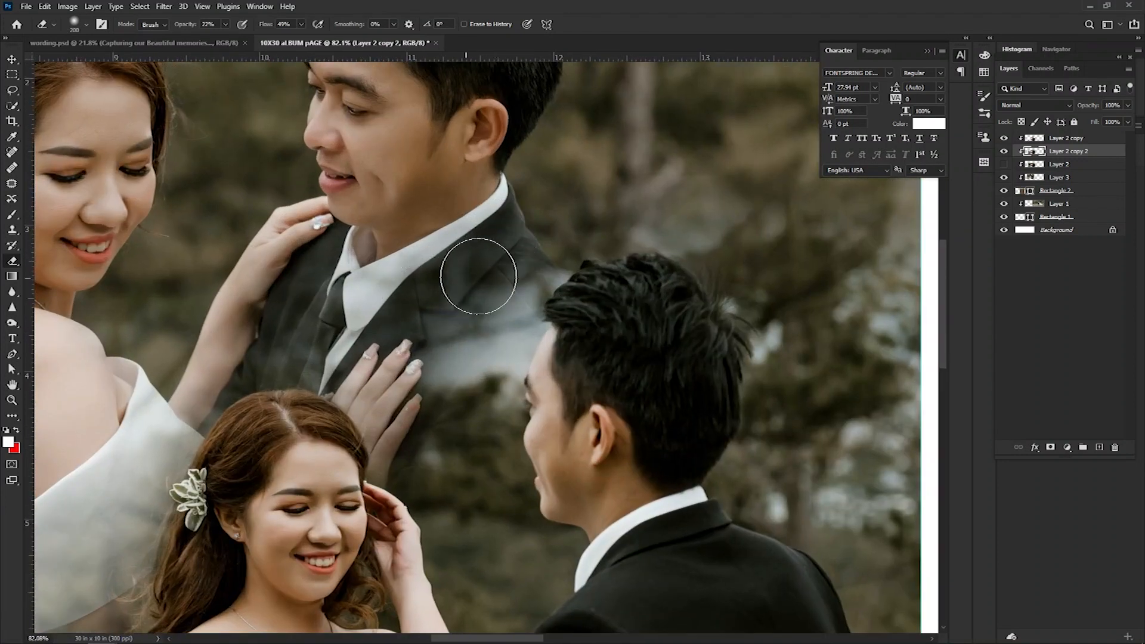
mouse_move(250, 342)
mouse_down()
mouse_move(398, 364)
mouse_move(437, 272)
mouse_move(454, 358)
mouse_move(435, 379)
mouse_move(470, 266)
mouse_move(493, 297)
mouse_move(432, 373)
mouse_move(468, 300)
mouse_move(390, 356)
mouse_move(298, 340)
mouse_move(351, 347)
mouse_move(279, 313)
mouse_up()
mouse_move(378, 303)
mouse_down()
mouse_move(467, 308)
mouse_move(444, 346)
mouse_move(500, 316)
mouse_move(359, 414)
mouse_move(436, 407)
mouse_move(371, 429)
mouse_move(431, 399)
mouse_move(364, 416)
mouse_move(459, 385)
mouse_move(442, 406)
mouse_move(455, 307)
mouse_move(432, 381)
mouse_move(509, 282)
mouse_move(441, 335)
mouse_move(497, 319)
mouse_move(489, 304)
mouse_move(414, 363)
mouse_move(436, 384)
mouse_move(397, 393)
mouse_move(446, 405)
mouse_move(315, 410)
mouse_move(375, 420)
mouse_move(289, 427)
mouse_move(447, 372)
mouse_move(427, 403)
mouse_move(486, 391)
mouse_move(448, 318)
mouse_move(464, 352)
mouse_move(455, 299)
mouse_move(499, 361)
mouse_move(424, 245)
mouse_move(371, 336)
mouse_move(435, 357)
mouse_move(300, 389)
mouse_move(437, 331)
mouse_move(429, 357)
mouse_move(235, 384)
mouse_move(415, 337)
mouse_up()
scroll(416, 337, down, 10)
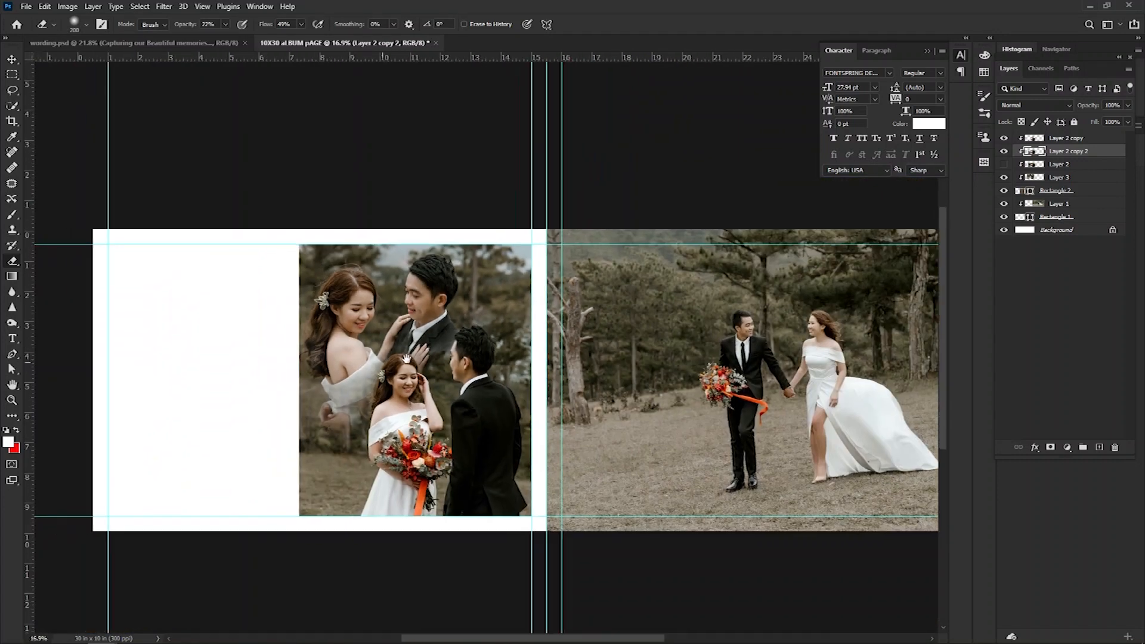
scroll(340, 389, down, 4)
scroll(289, 366, up, 2)
drag(378, 375, 397, 377)
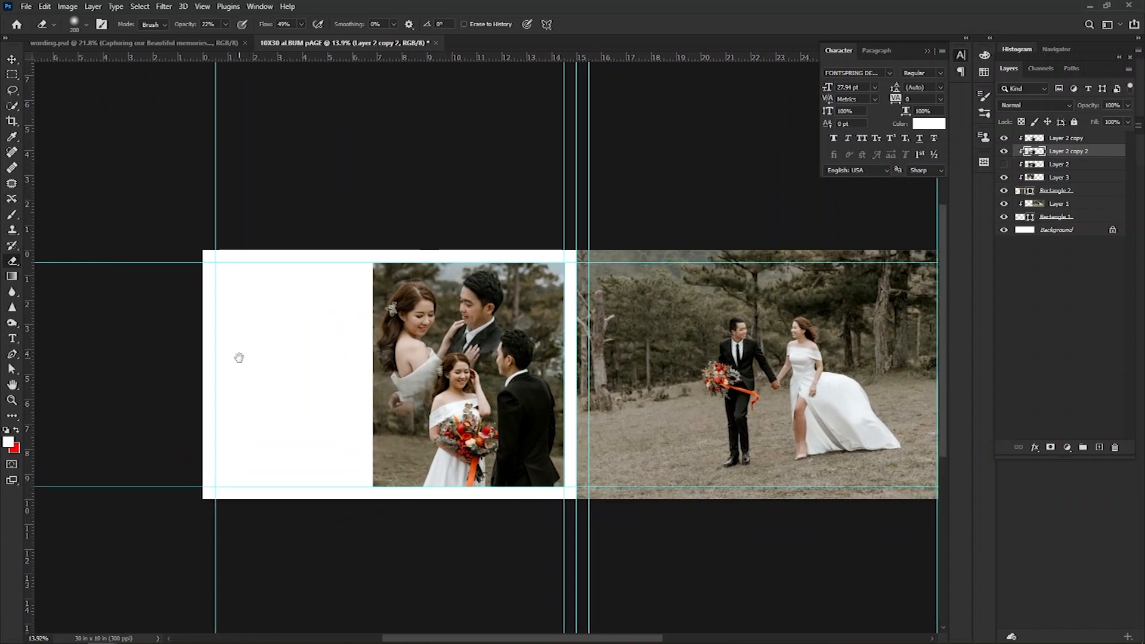
Group all layers from Layer 2 copy down to Rectangle 2, keeping the Pass Through mode.
click(1048, 141)
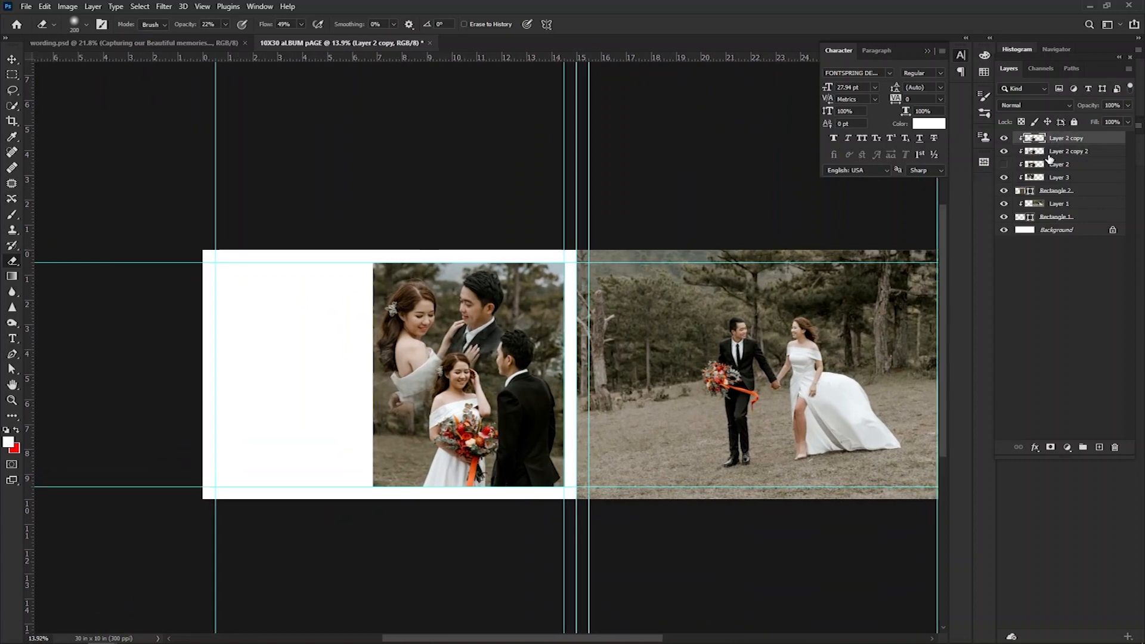
shift+click(1072, 192)
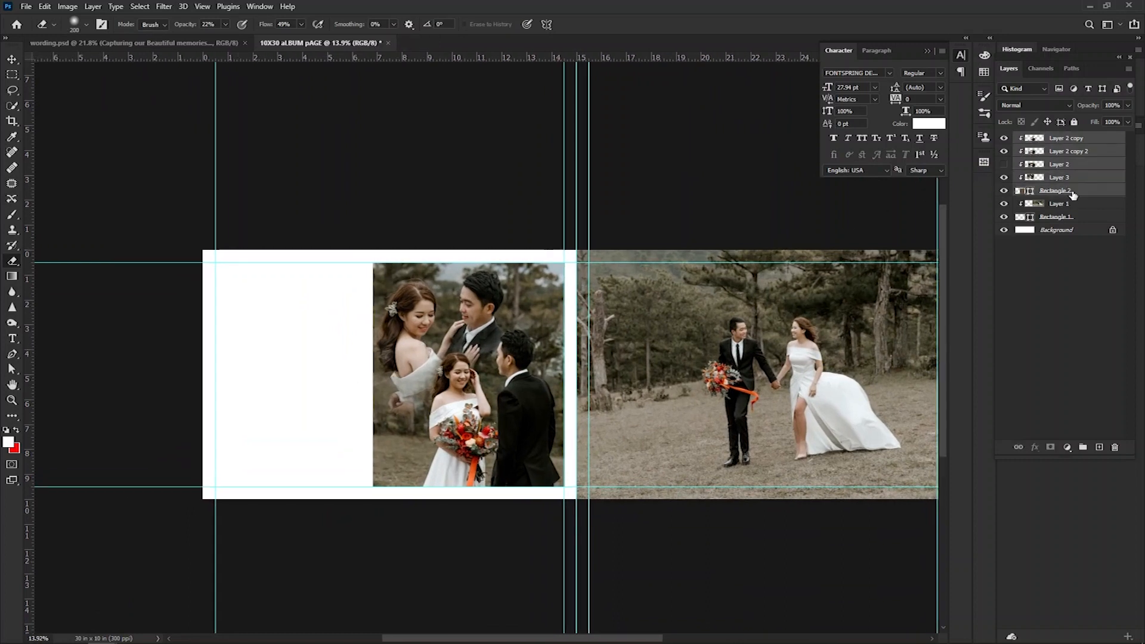
right_click(1073, 193)
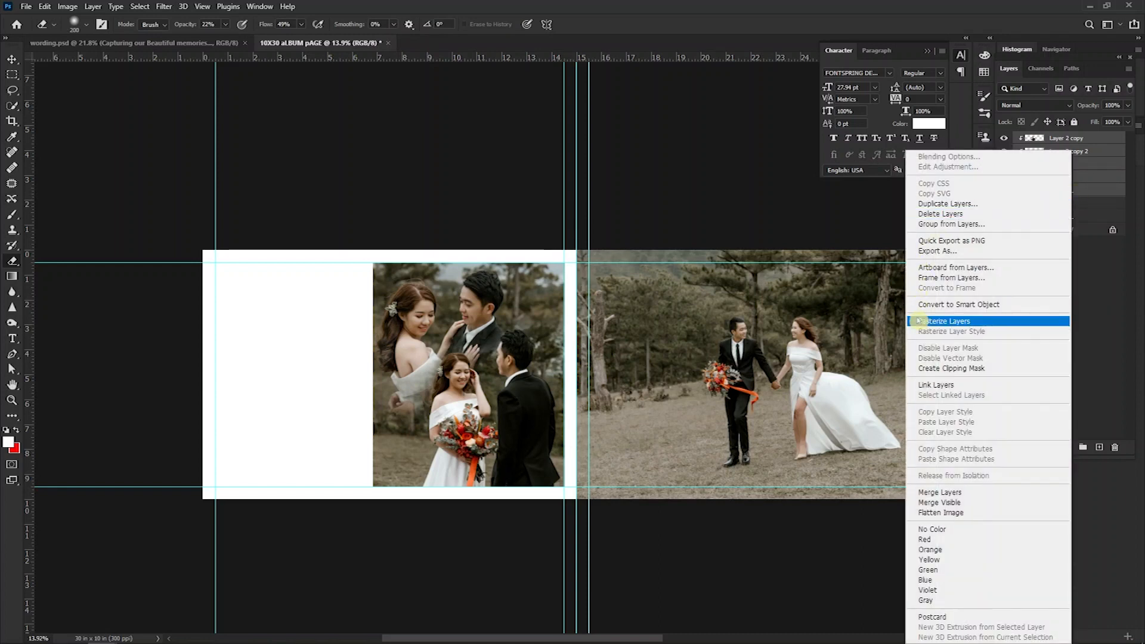
click(924, 225)
click(668, 207)
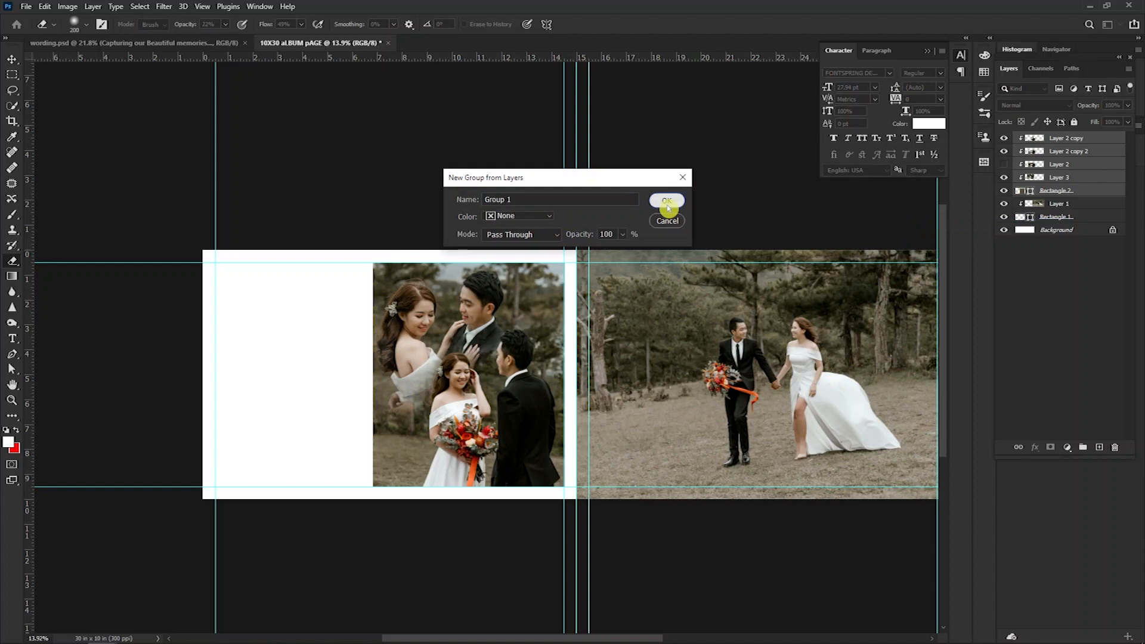
Scale the grouped photo to 111.63%, shift it to fill the page height beside the center fold, and hide the guides.
key(ctrl+t)
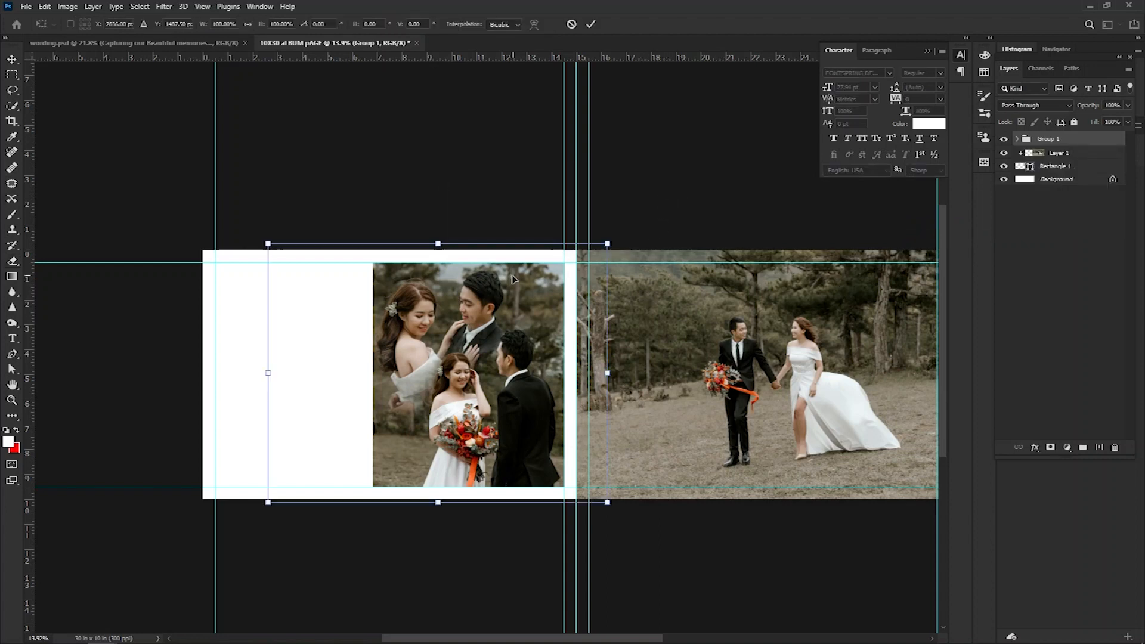
drag(266, 243, 240, 232)
drag(440, 289, 433, 289)
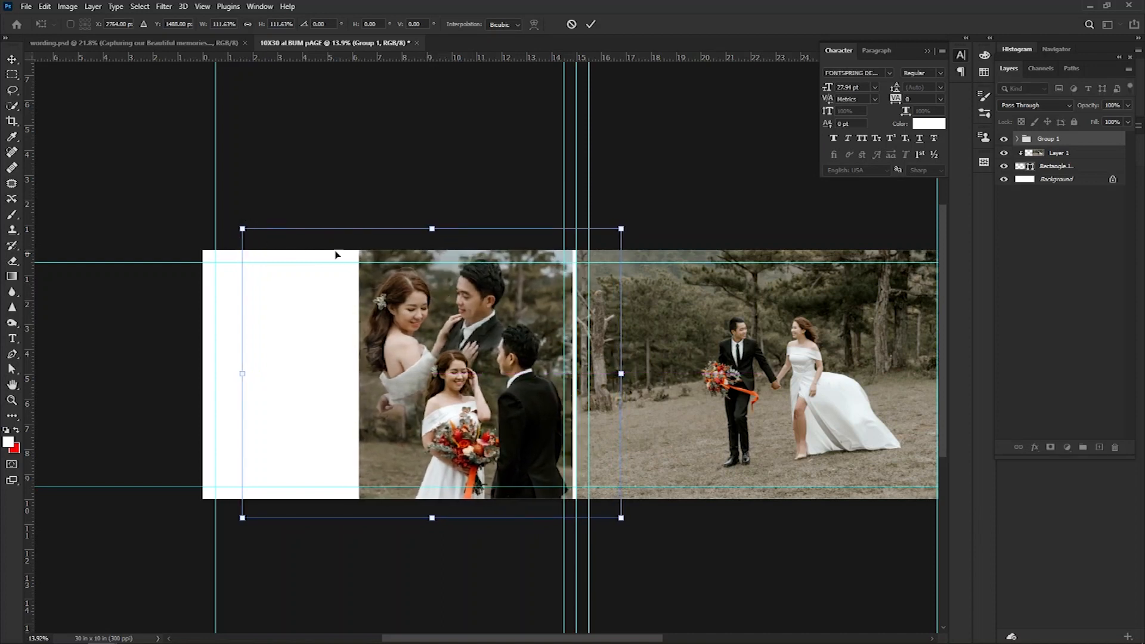
key(Return)
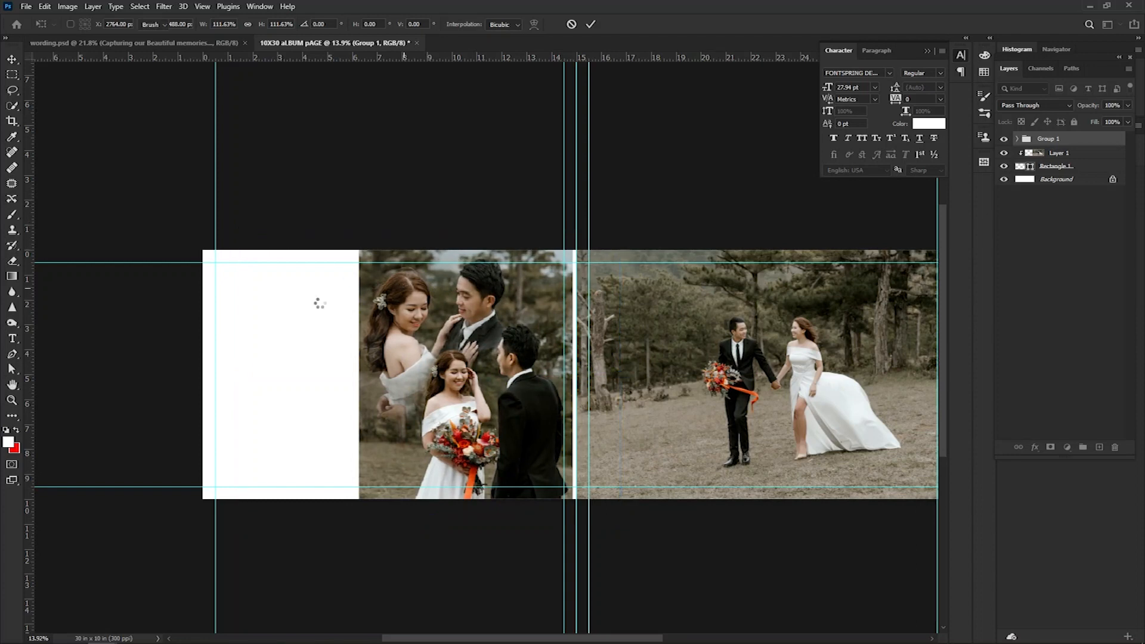
key(e)
key(ctrl+semicolon)
drag(458, 340, 532, 378)
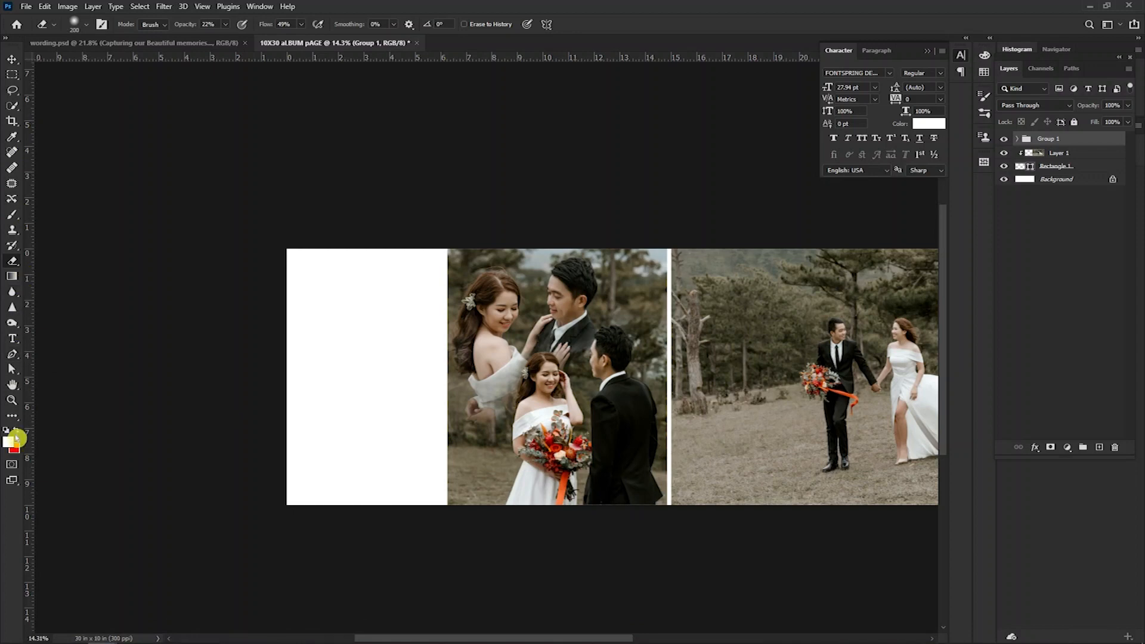
Draw a white rectangle about 4.76 × 3.67 in on the blank area of the left page.
click(17, 413)
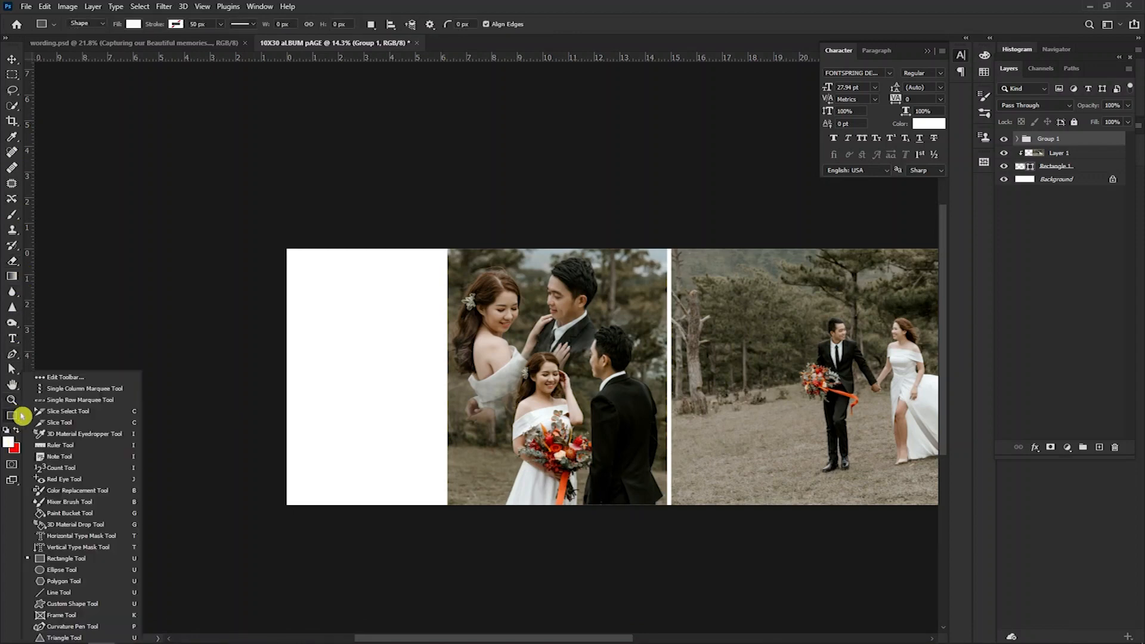
click(56, 563)
drag(305, 292, 430, 391)
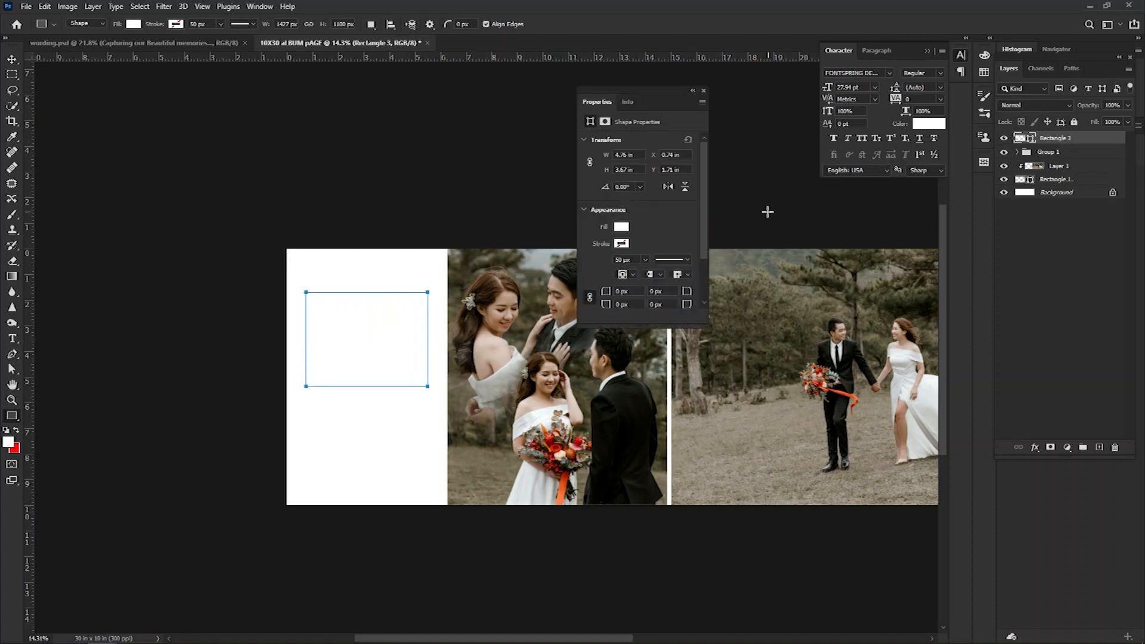
Change the fill of the new rectangle on the left page to the recently used gray.
click(133, 24)
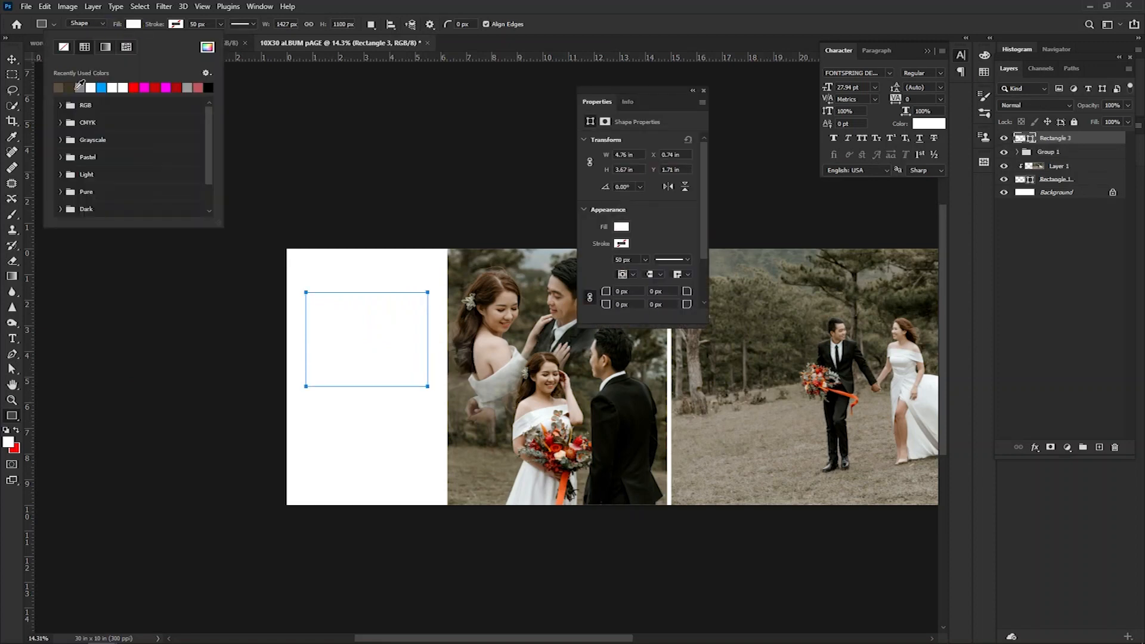
click(80, 86)
click(704, 94)
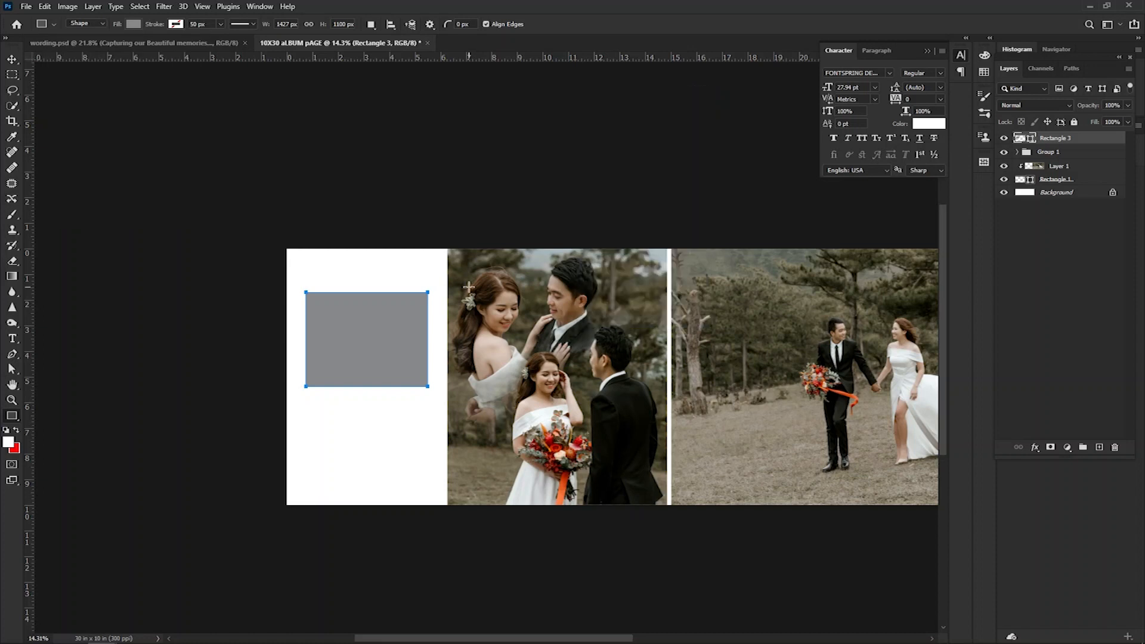
key(Return)
Duplicate the Rectangle 3 frame and move the copy straight down to Y 2285 px, leaving a narrow gap below the original.
drag(1043, 139, 1053, 442)
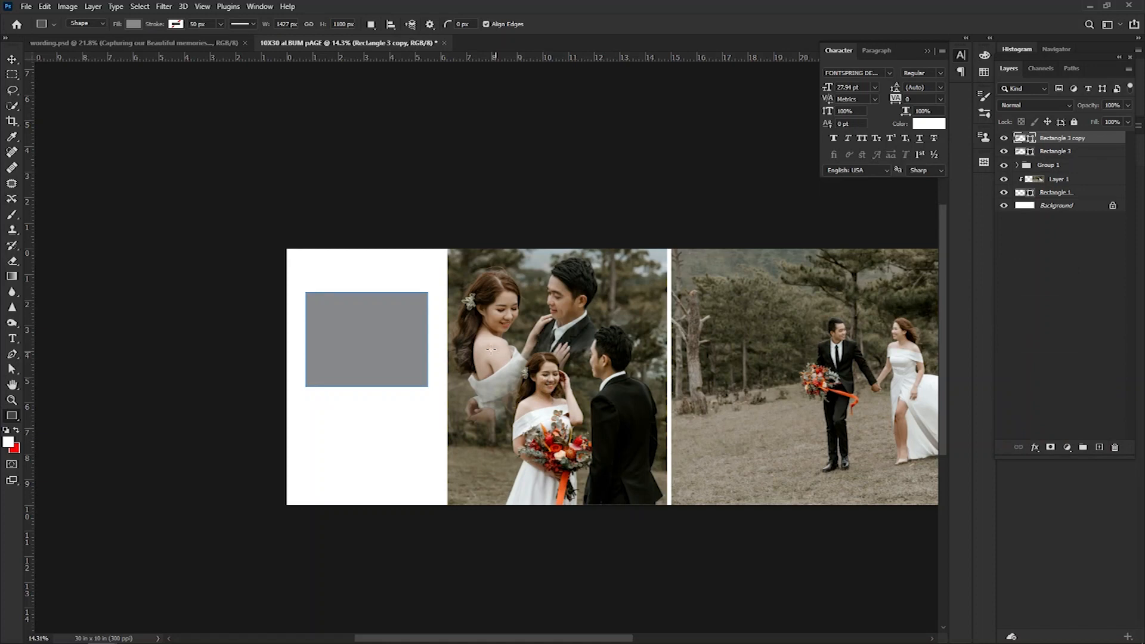
key(ctrl+t)
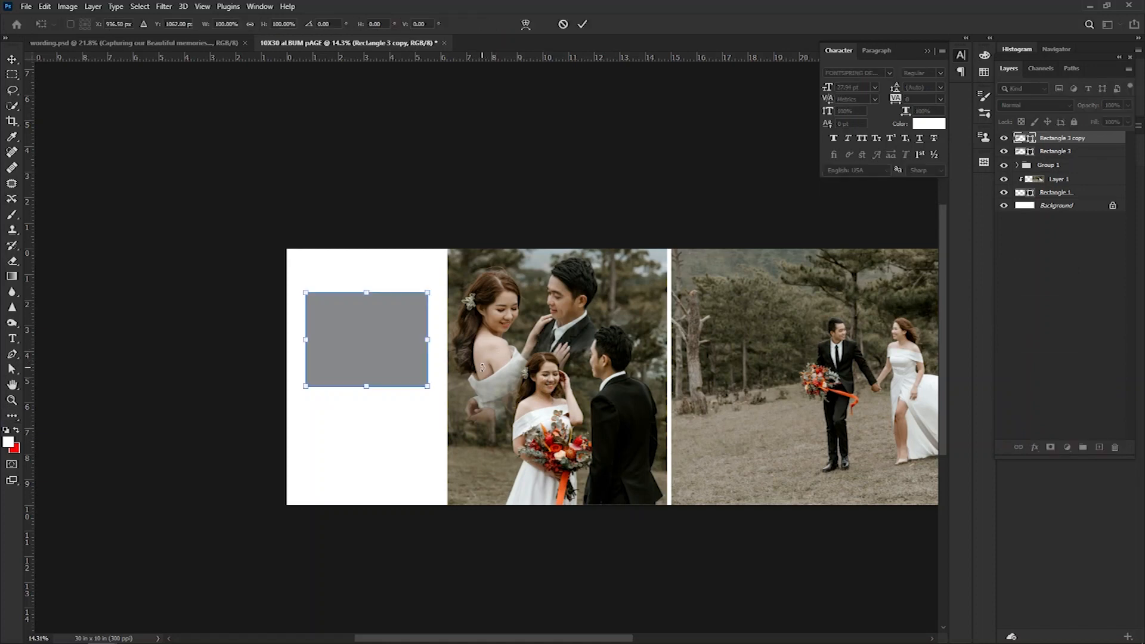
key(shift+Down)
key(shift+Down)
key(shift+Down)
key(shift+Down)
key(shift+Down)
key(shift+Down)
key(shift+Down)
key(shift+Down)
key(shift+Down)
key(shift+Down)
key(shift+Down)
key(shift+Down)
key(shift+Down)
key(shift+Down)
key(shift+Down)
key(shift+Down)
key(shift+Down)
key(shift+Down)
key(shift+Down)
key(shift+Down)
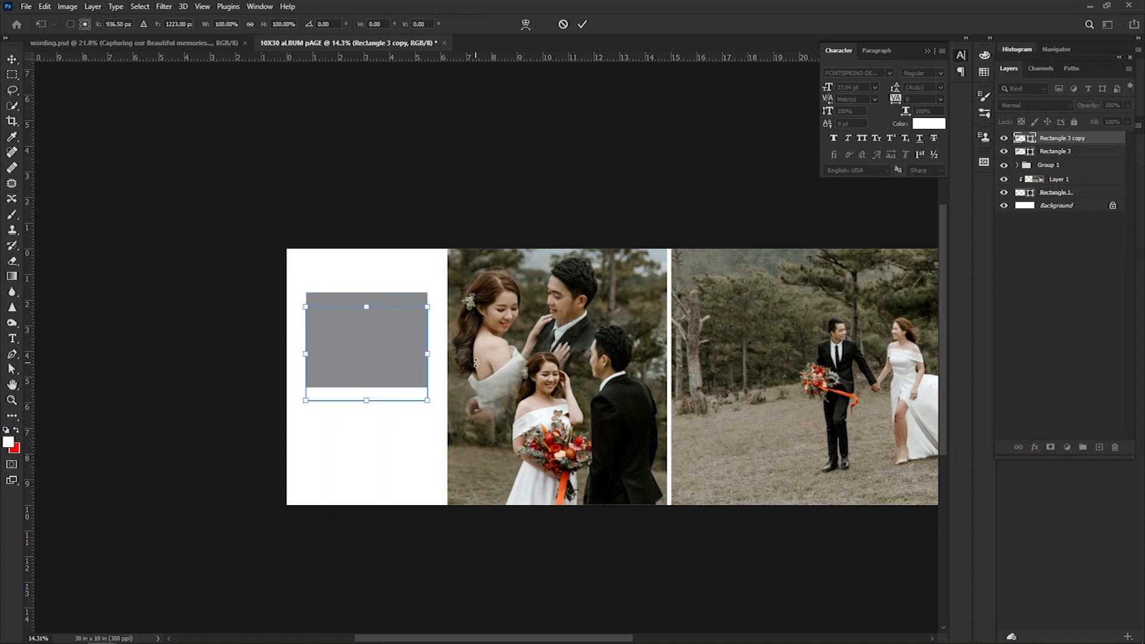
key(shift+Down)
key(shift+Down)
key(shift+Down)
key(shift+Down)
key(shift+Down)
key(shift+Down)
key(shift+Down)
key(shift+Down)
key(shift+Down)
key(shift+Down)
key(shift+Down)
key(shift+Down)
key(shift+Down)
key(shift+Down)
key(shift+Down)
key(shift+Down)
key(shift+Down)
key(shift+Down)
key(shift+Down)
key(shift+Down)
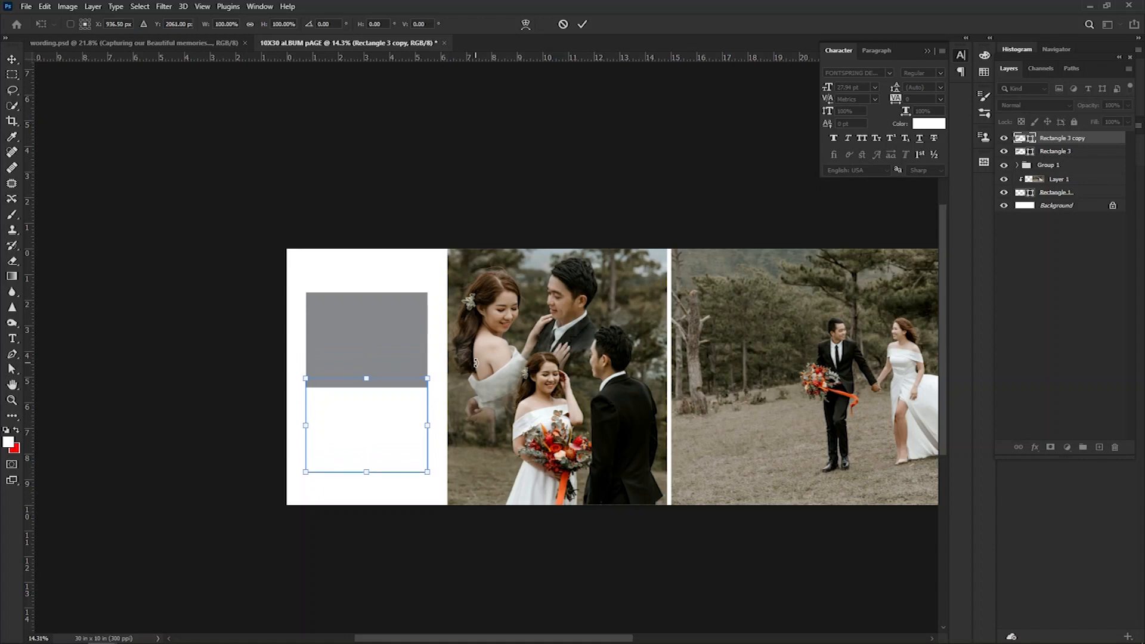
key(shift+Down)
key(shift+Down)
key(shift+Down)
key(shift+Down)
key(shift+Down)
key(shift+Down)
key(shift+Down)
key(shift+Down)
key(shift+Down)
key(shift+Down)
key(shift+Down)
key(shift+Down)
key(shift+Down)
key(shift+Down)
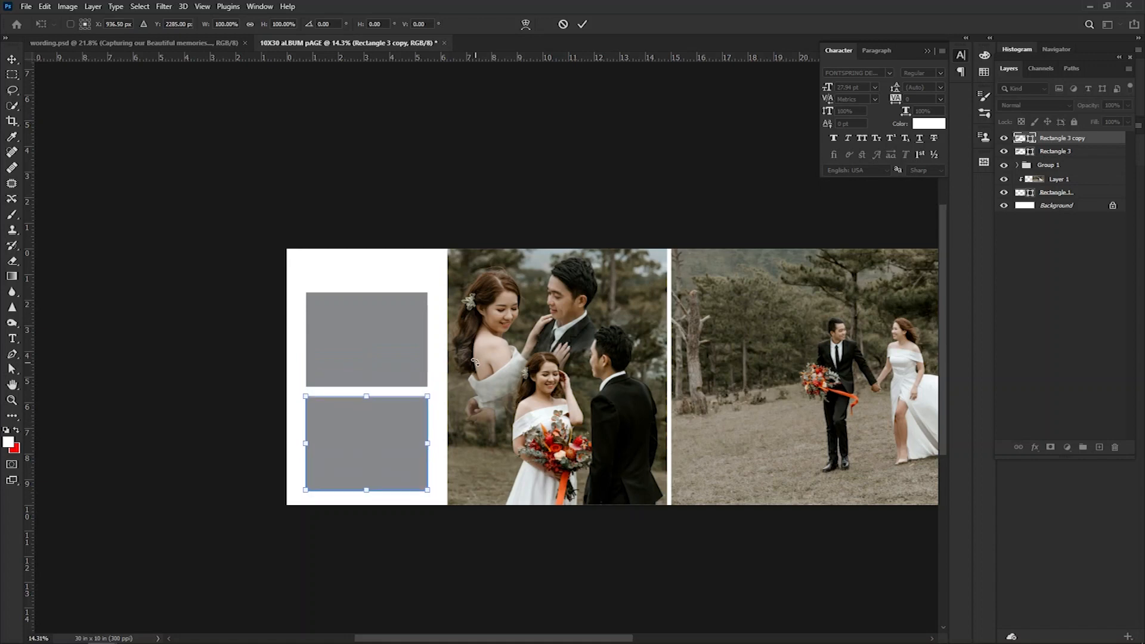
key(Return)
key(u)
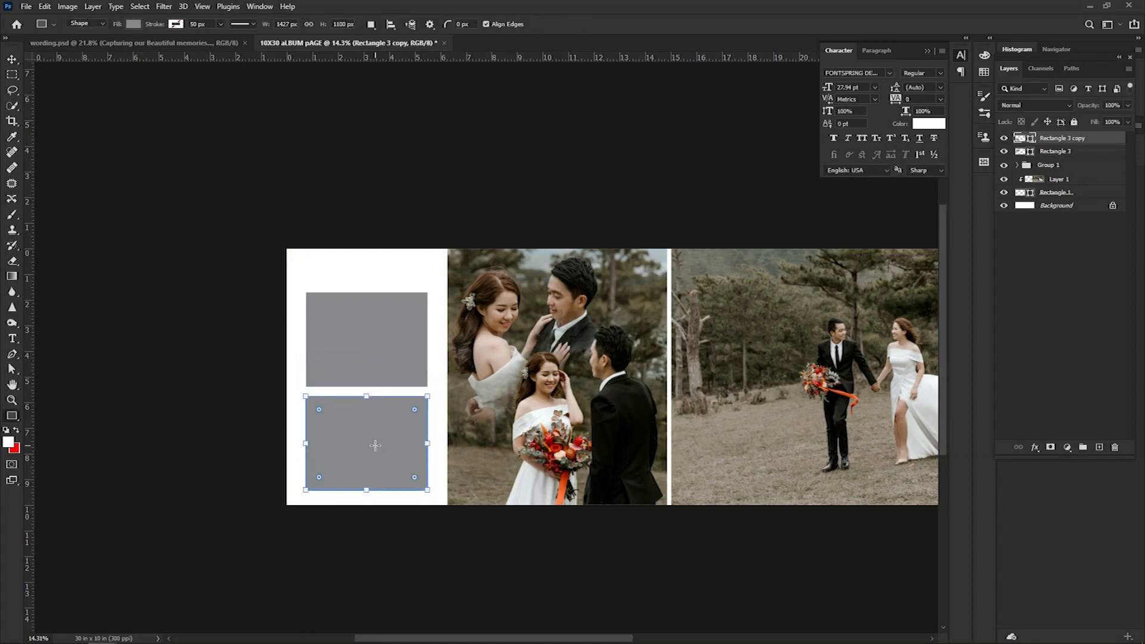
click(376, 448)
click(639, 155)
click(13, 60)
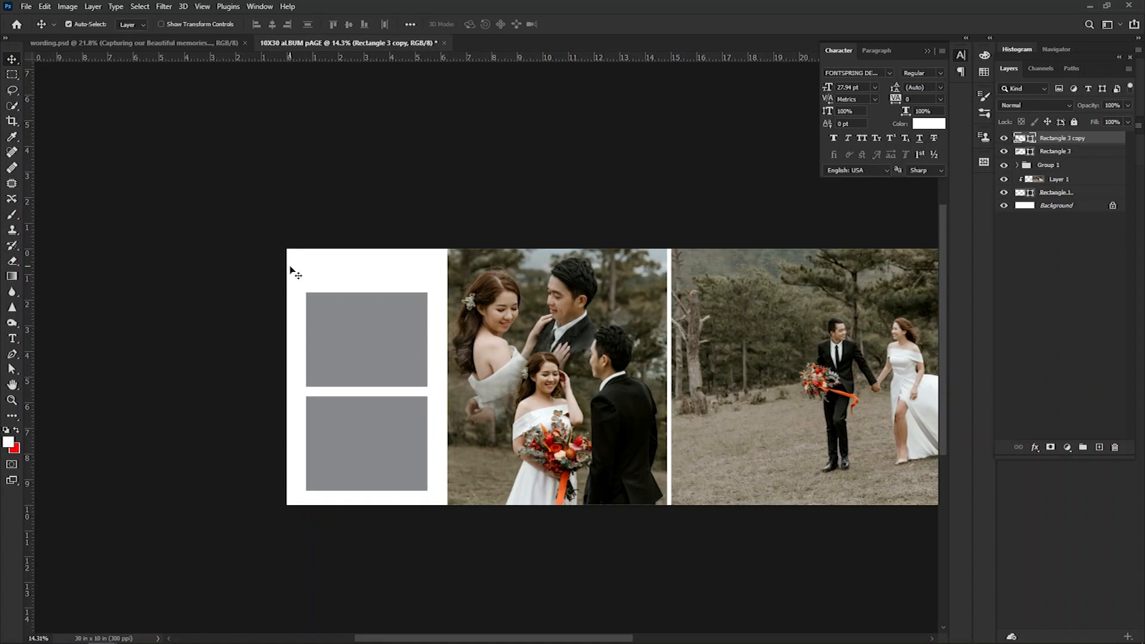
Try to area-select both gray frames and nudge them up the page, and undo the move.
drag(292, 264, 446, 510)
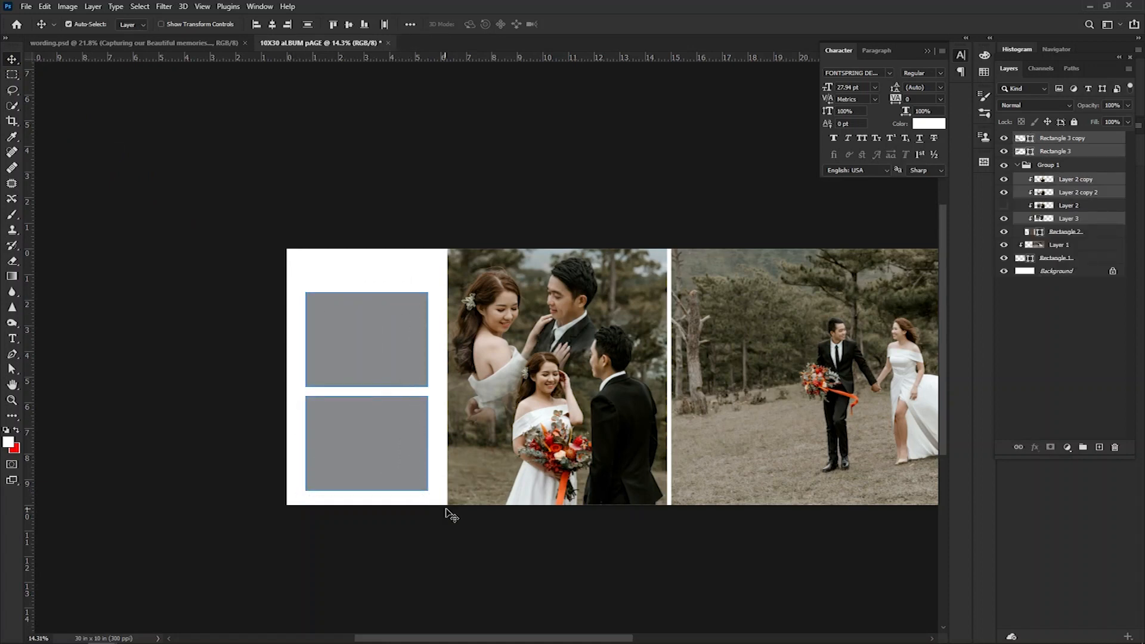
key(shift+Up)
key(shift+Up)
key(shift+Up)
key(shift+Up)
key(shift+Up)
key(shift+Up)
key(shift+Up)
key(shift+Up)
key(shift+Up)
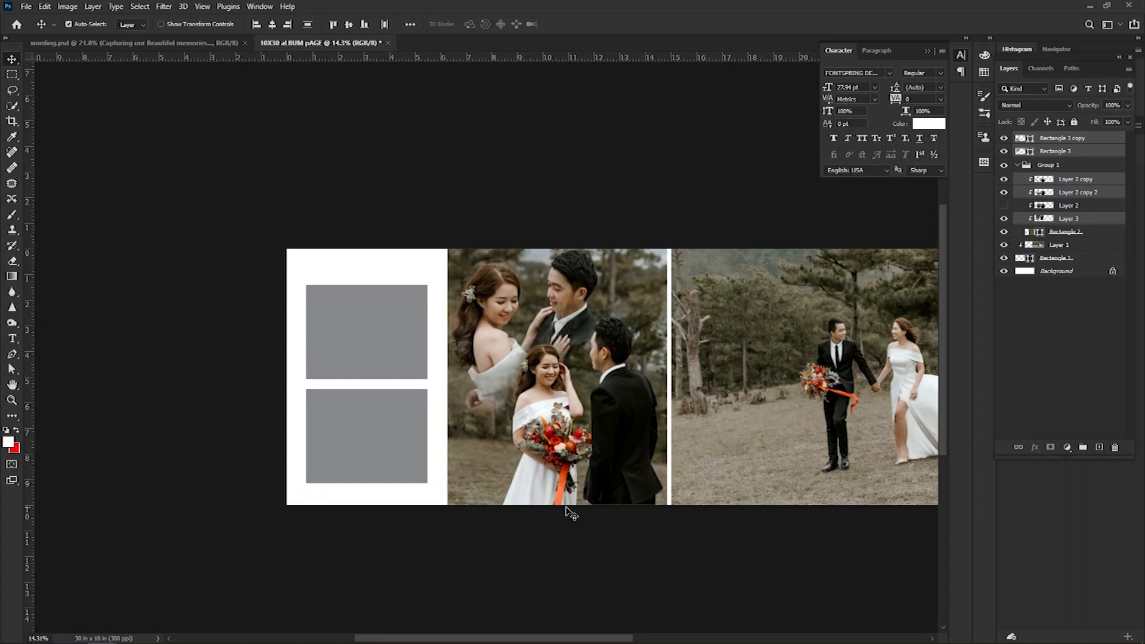
key(ctrl+z)
click(486, 226)
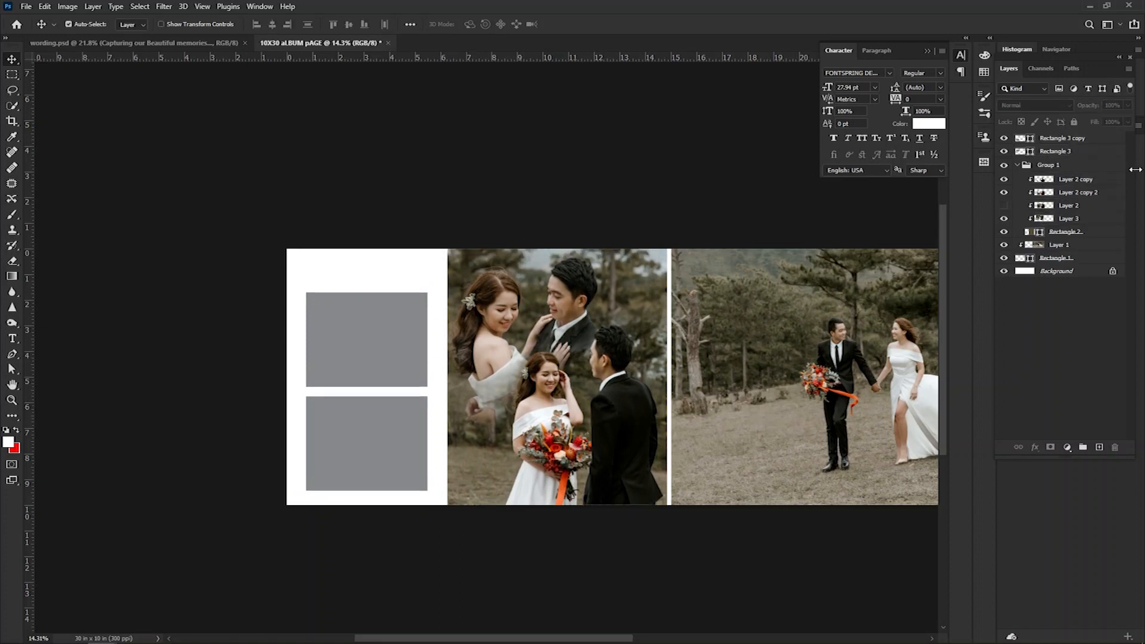
Select only Rectangle 3 and its copy and nudge them up and slightly right to center them in the white area.
click(1083, 138)
shift+click(1087, 153)
key(shift+Up)
key(shift+Up)
key(shift+Up)
key(shift+Up)
key(shift+Up)
key(shift+Up)
key(shift+Up)
key(shift+Up)
key(shift+Up)
key(shift+Up)
key(shift+Up)
key(shift+Up)
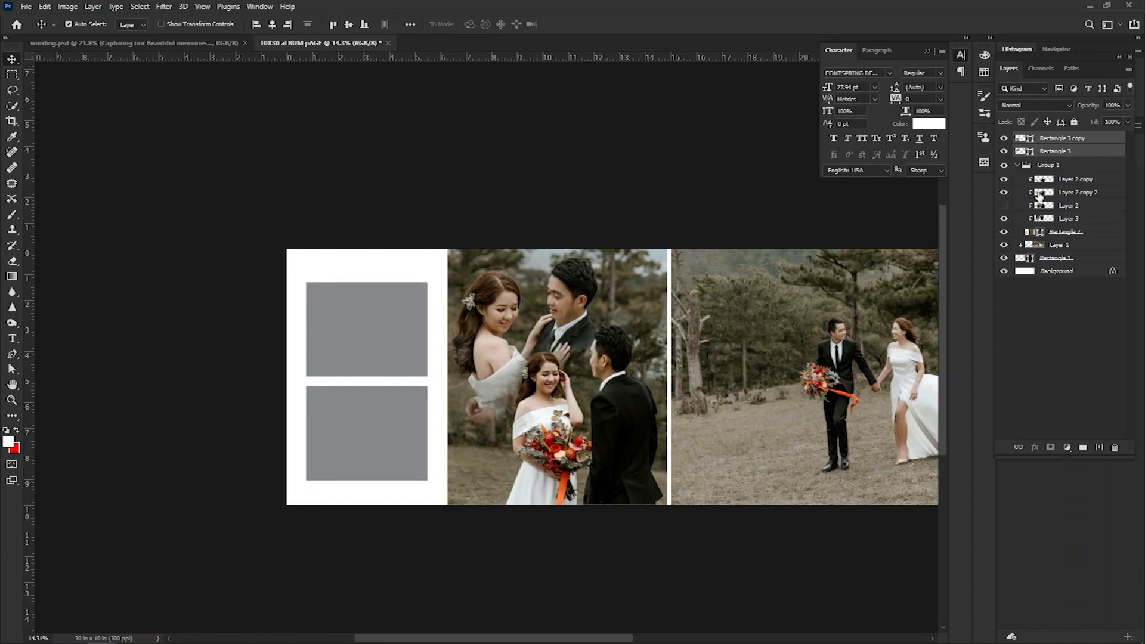
key(shift+Down)
key(shift+Down)
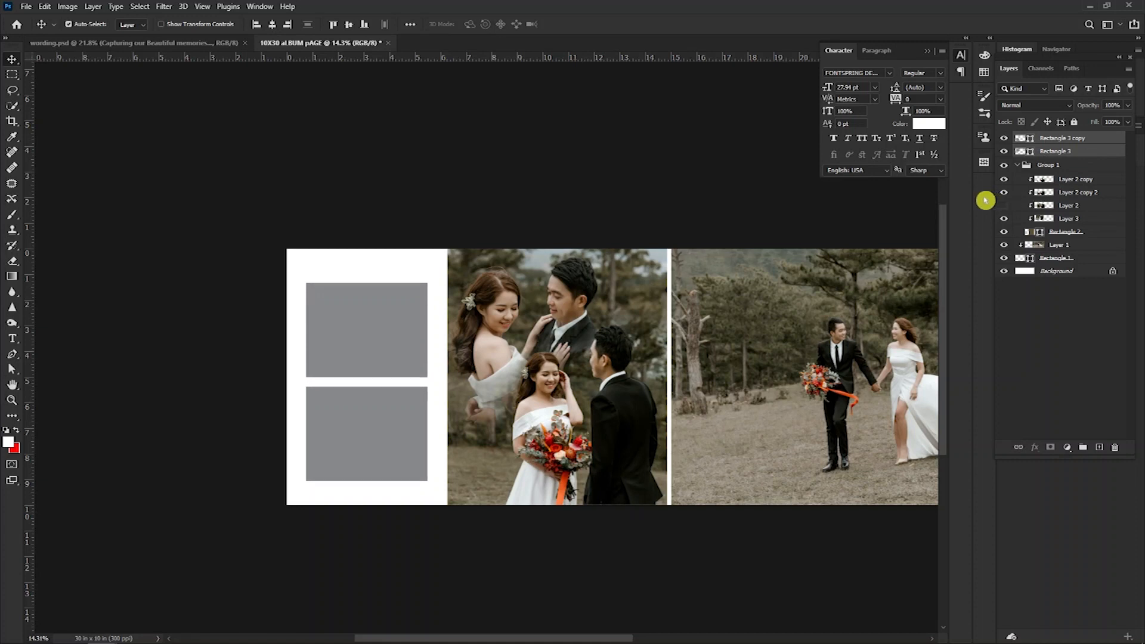
key(shift+Right)
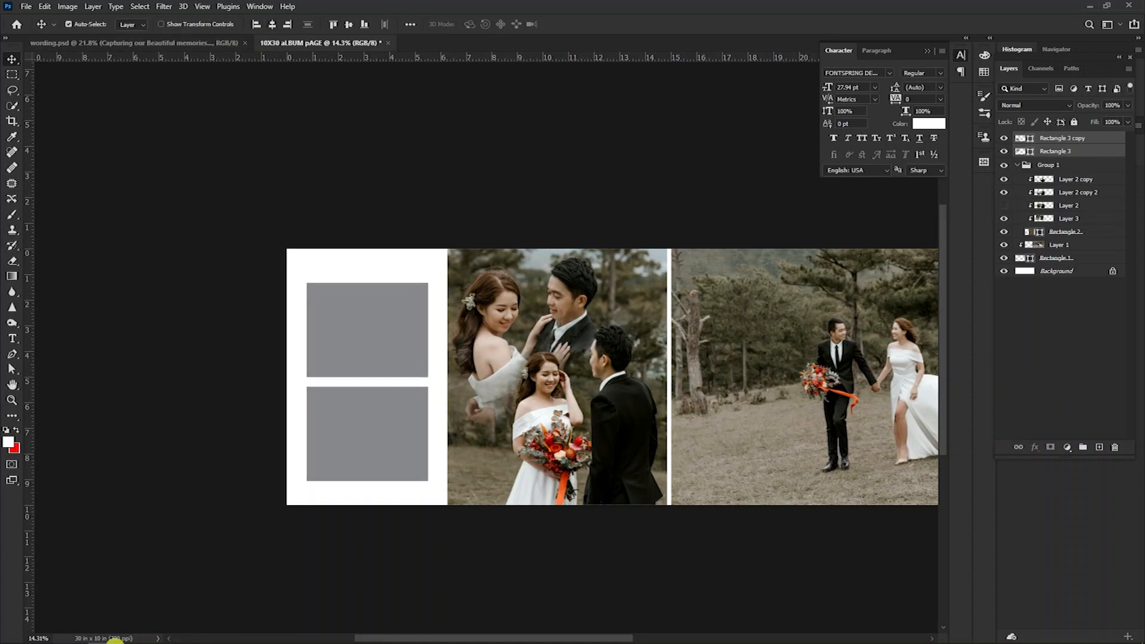
Collapse Group 1 and open pexels-trung-nguyen-4820098.jpg and pexels-trung-nguyen-4820104.jpg from folder 34 as separate documents.
click(371, 322)
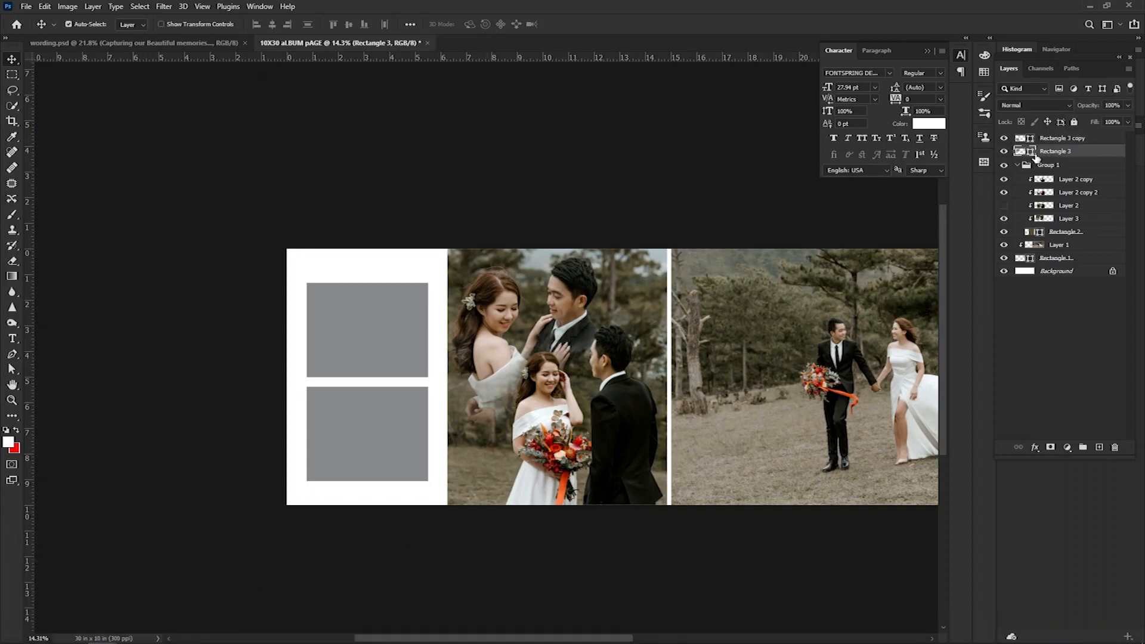
click(1018, 166)
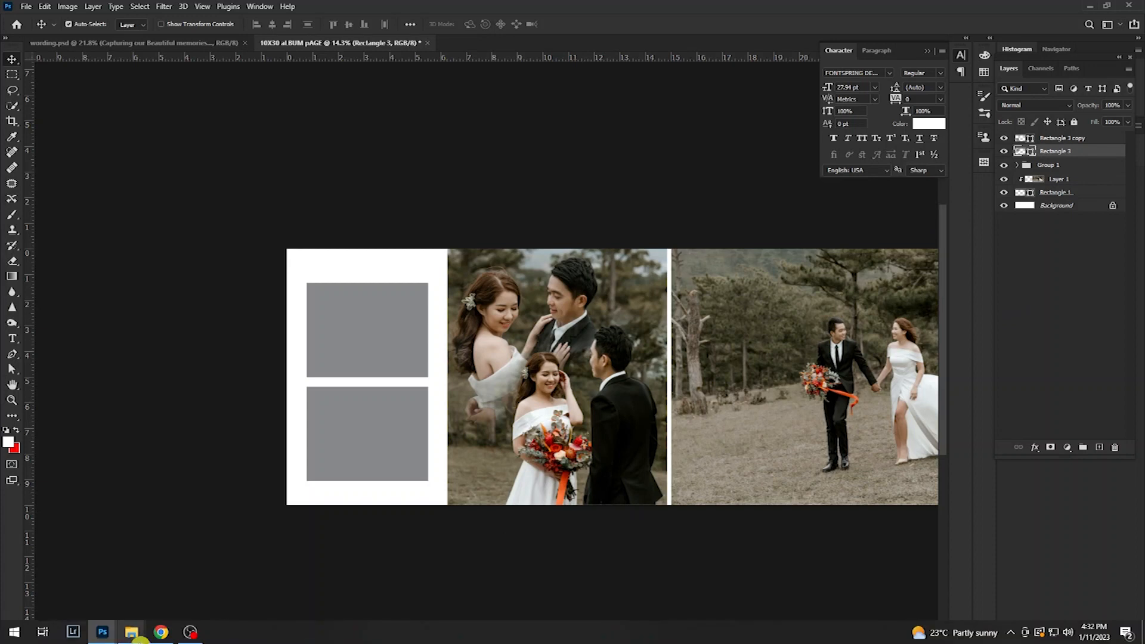
click(129, 637)
click(76, 586)
click(335, 314)
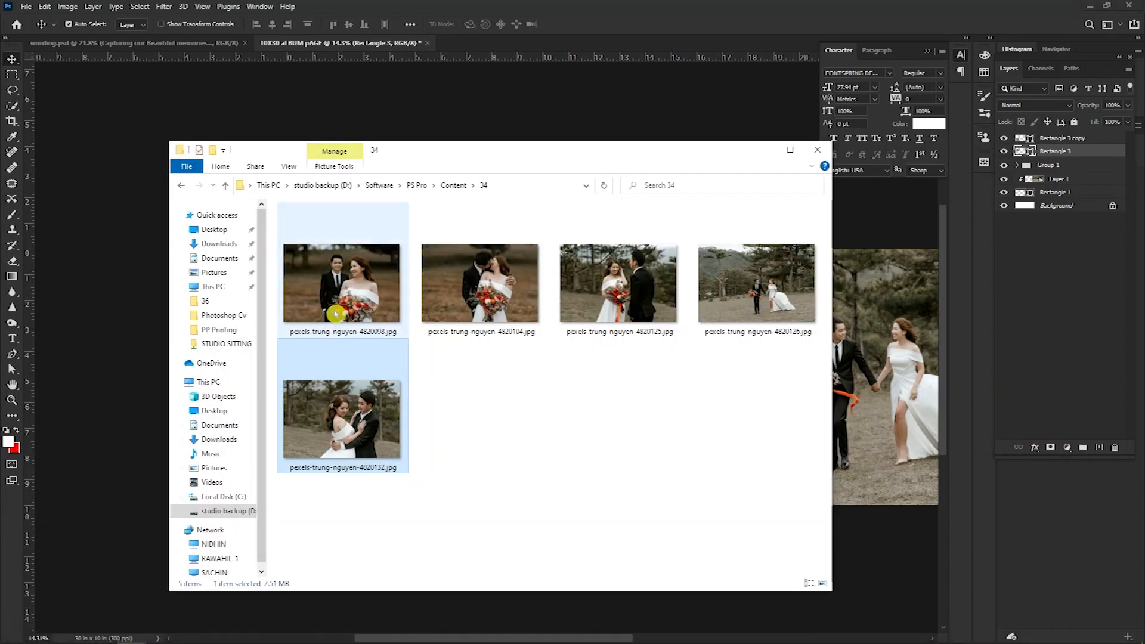
ctrl+click(476, 302)
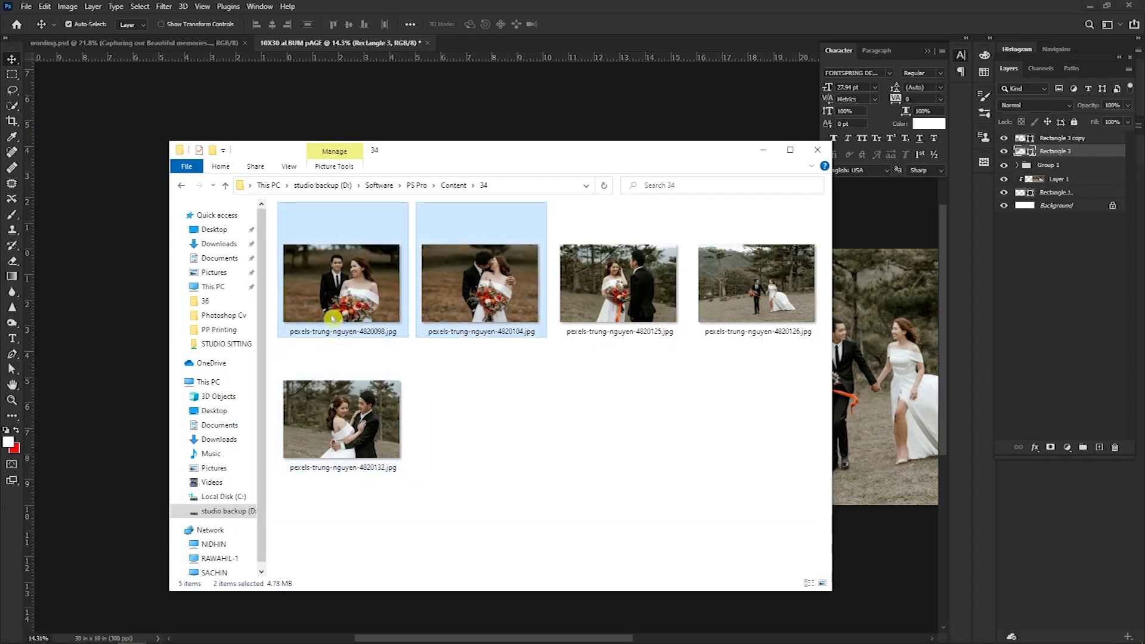
drag(331, 301, 739, 14)
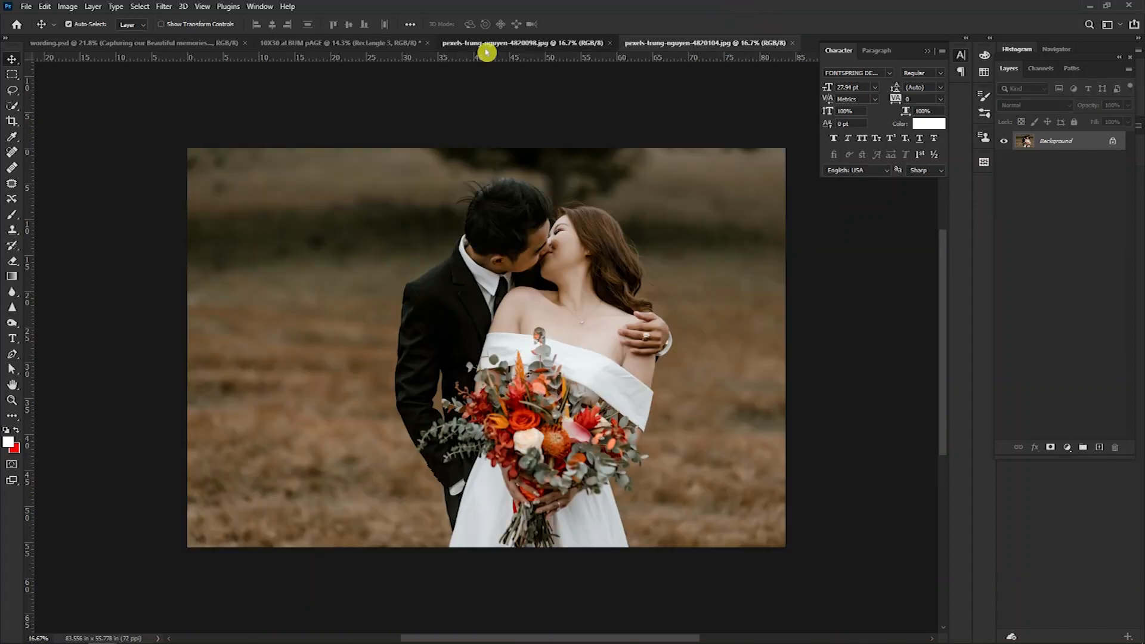
Copy the 4820098 photo into the album spread and clip it to the lower gray frame, Rectangle 3 copy.
click(487, 48)
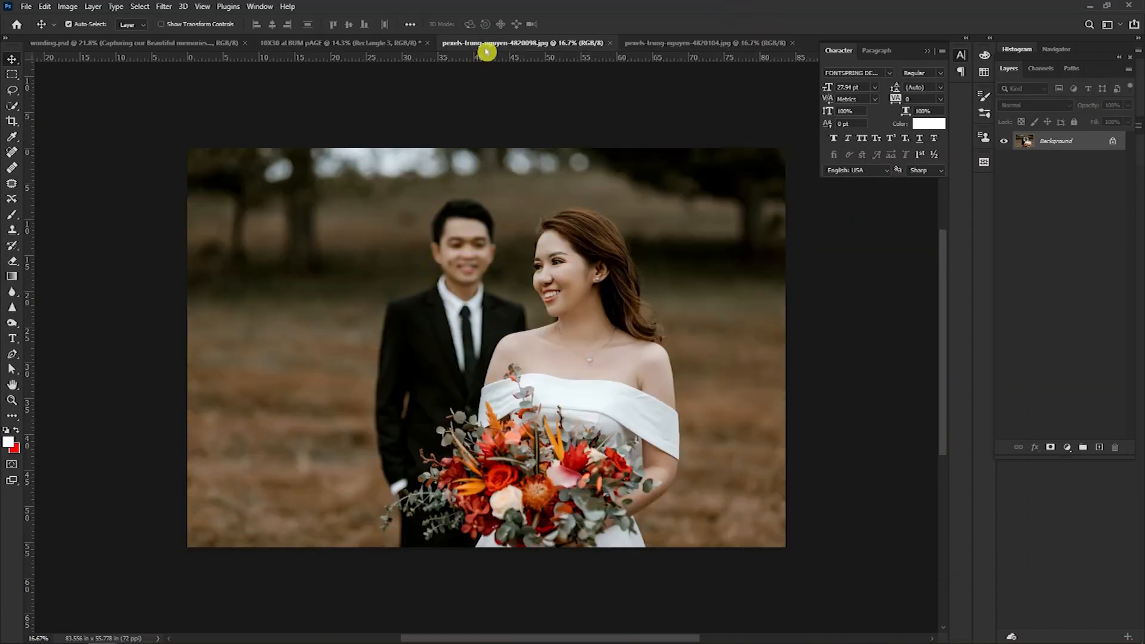
drag(519, 210, 299, 43)
drag(269, 409, 270, 411)
drag(382, 358, 524, 277)
click(263, 471)
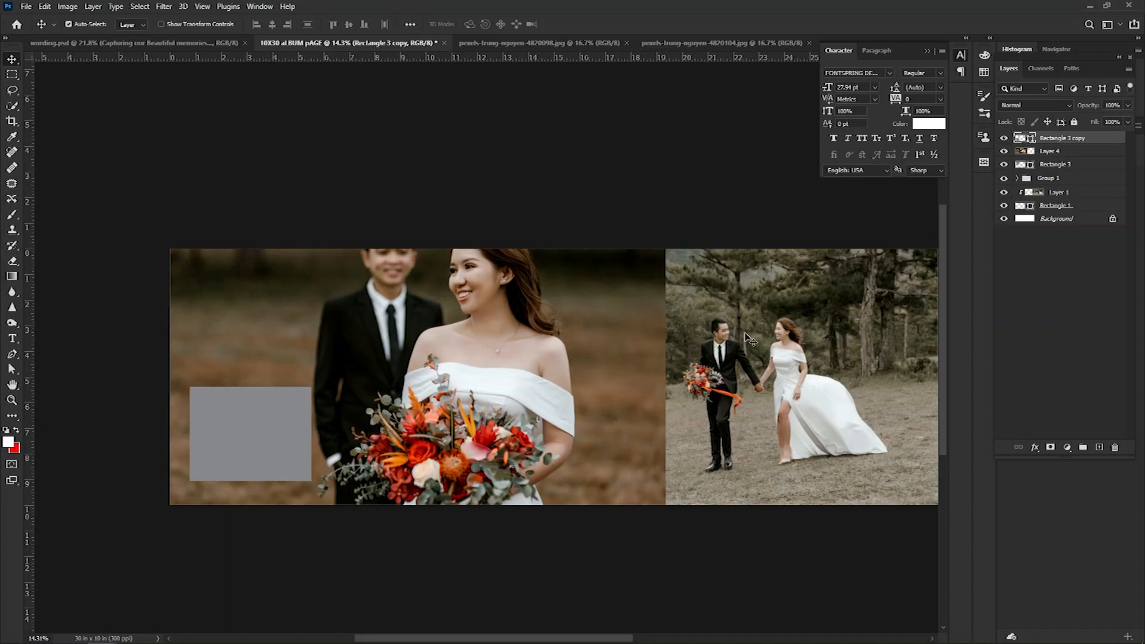
mouse_move(1088, 156)
mouse_down()
mouse_move(1105, 137)
mouse_move(1094, 141)
mouse_up()
right_click(1094, 142)
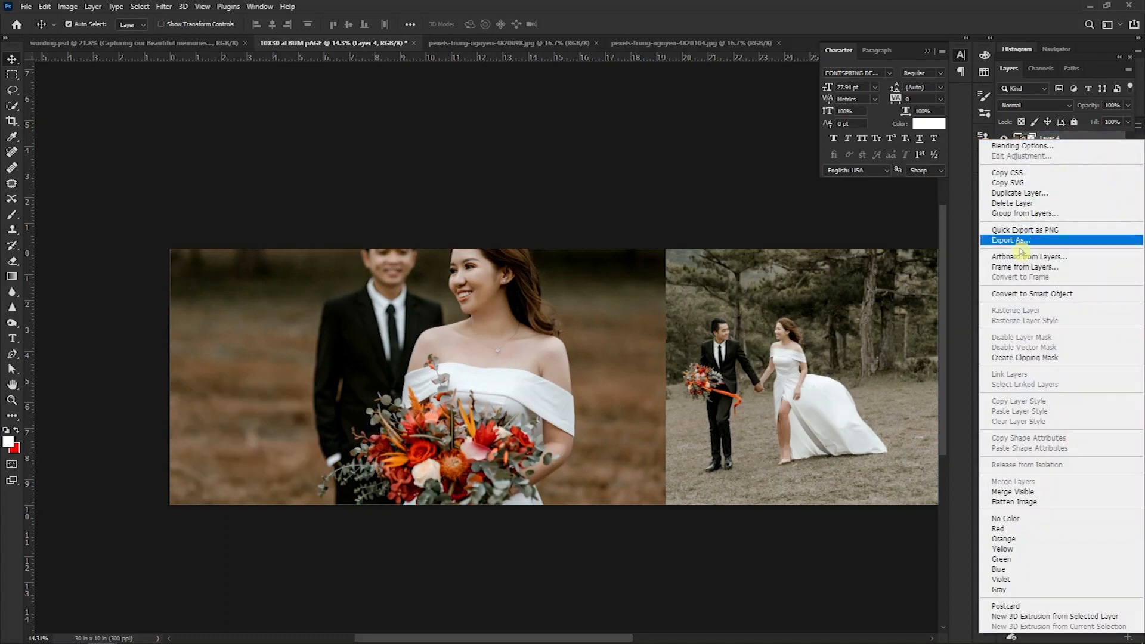
click(1014, 357)
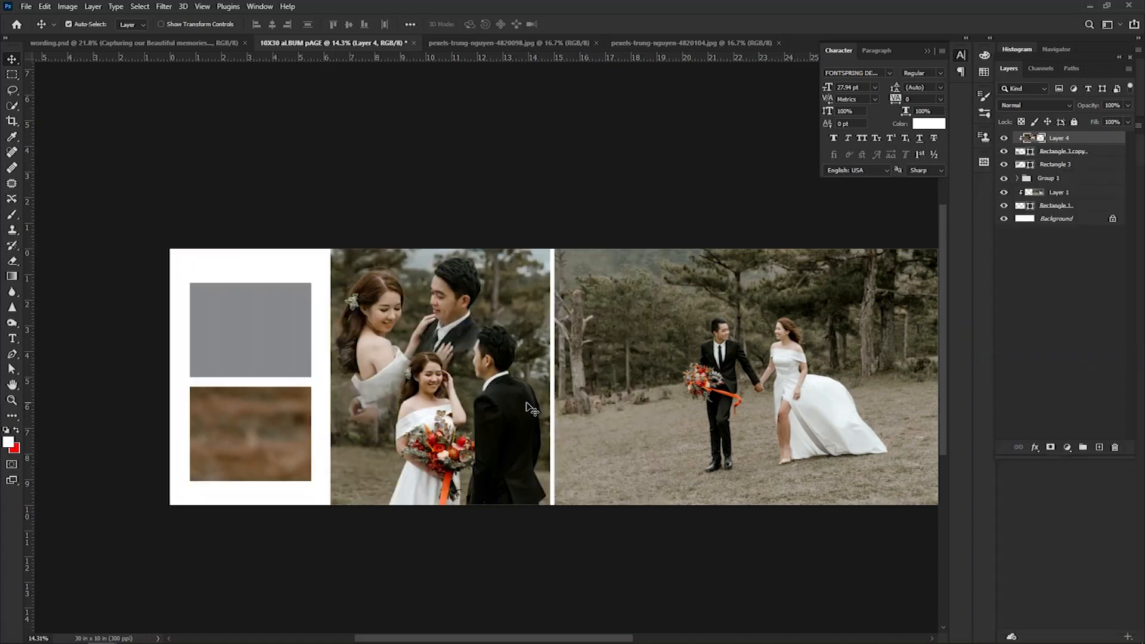
Scale down and reposition the clipped photo so the couple and bouquet fill the lower frame.
key(ctrl+t)
drag(148, 165, 312, 274)
drag(407, 315, 215, 420)
drag(150, 371, 165, 380)
drag(231, 418, 237, 418)
drag(172, 380, 167, 377)
drag(253, 418, 245, 416)
key(Return)
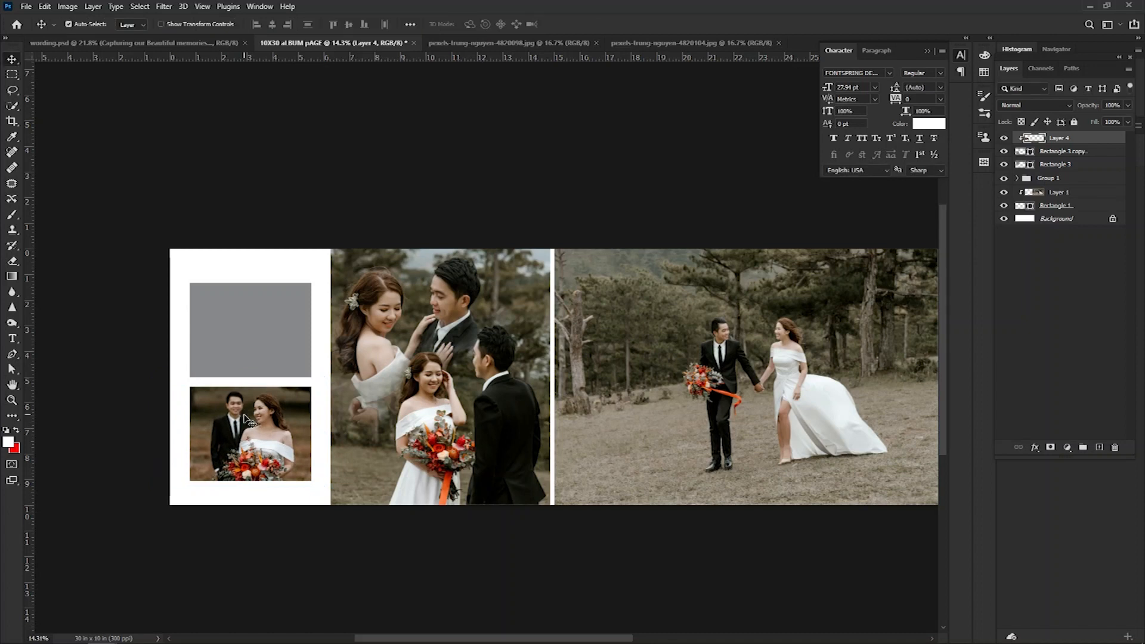
Copy the 4820104 photo into the album spread and clip it to the upper gray frame, Rectangle 3.
click(453, 42)
click(692, 43)
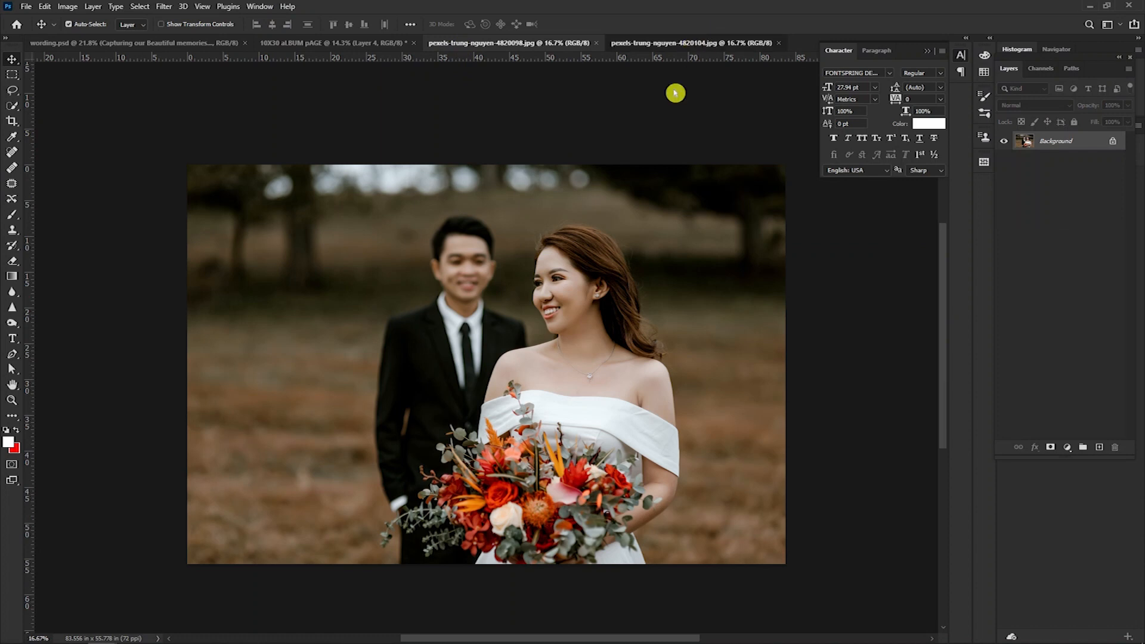
click(286, 43)
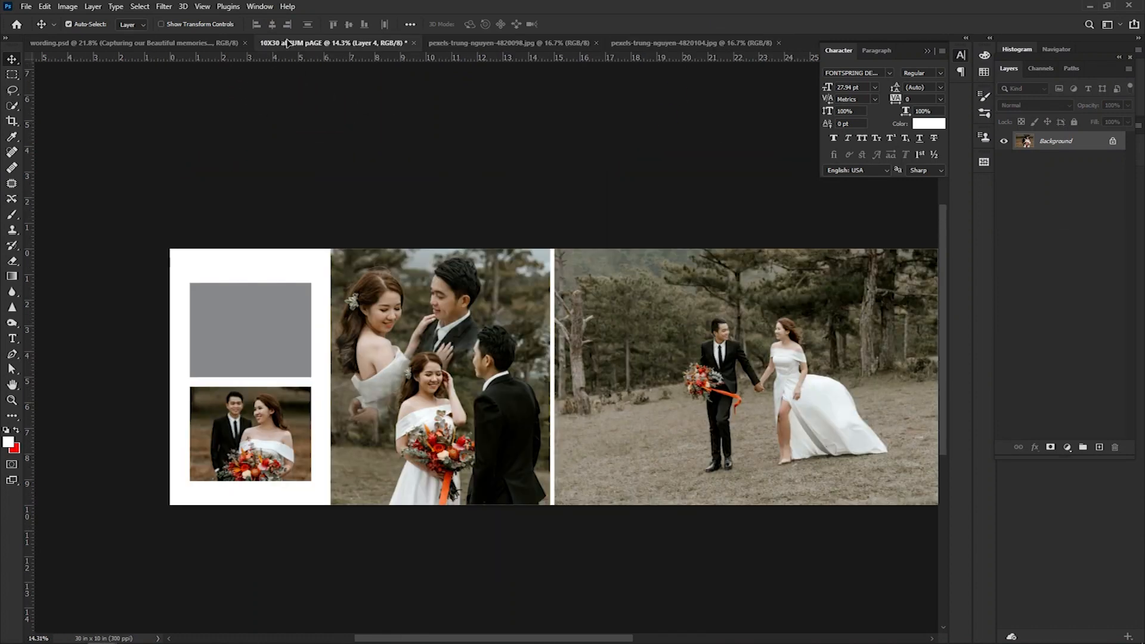
drag(251, 173, 256, 214)
click(263, 361)
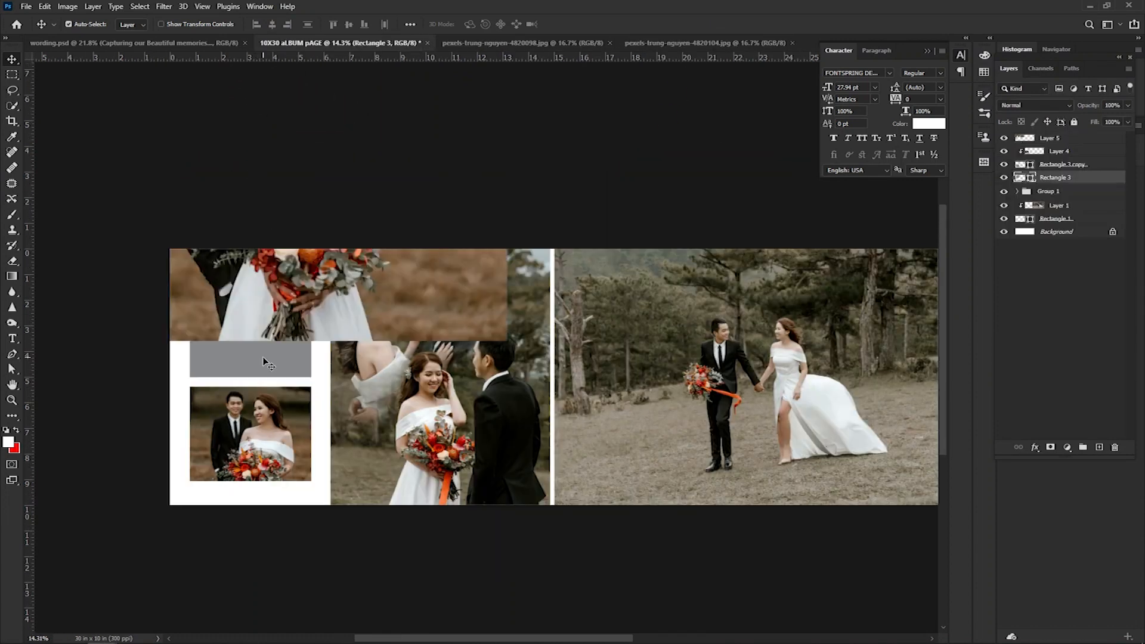
drag(1074, 142, 1080, 175)
right_click(1077, 165)
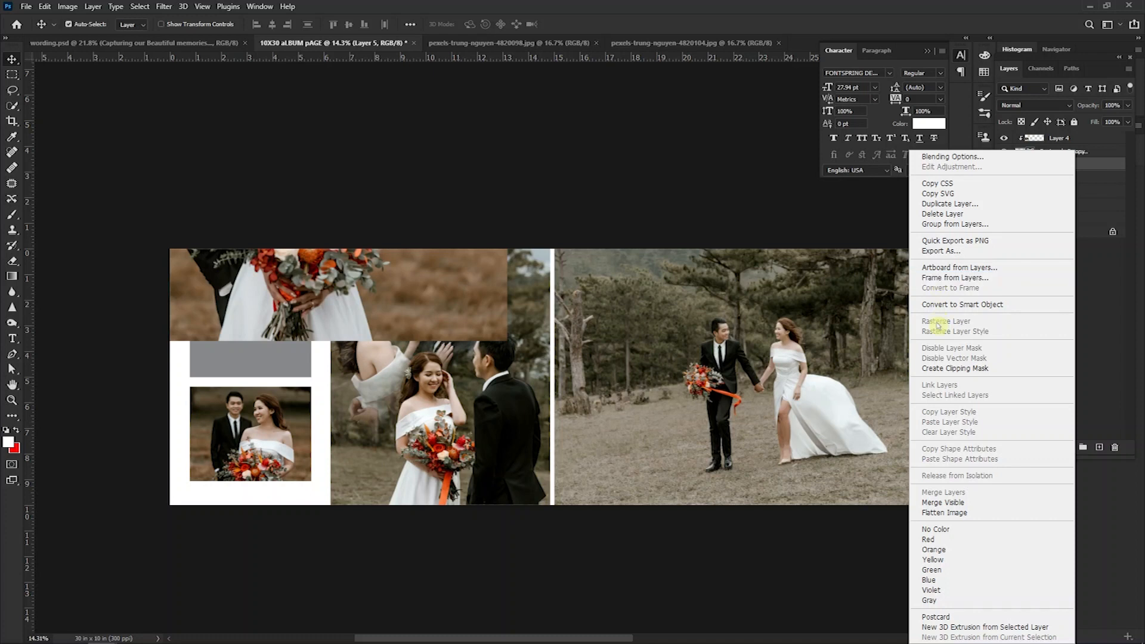
click(943, 368)
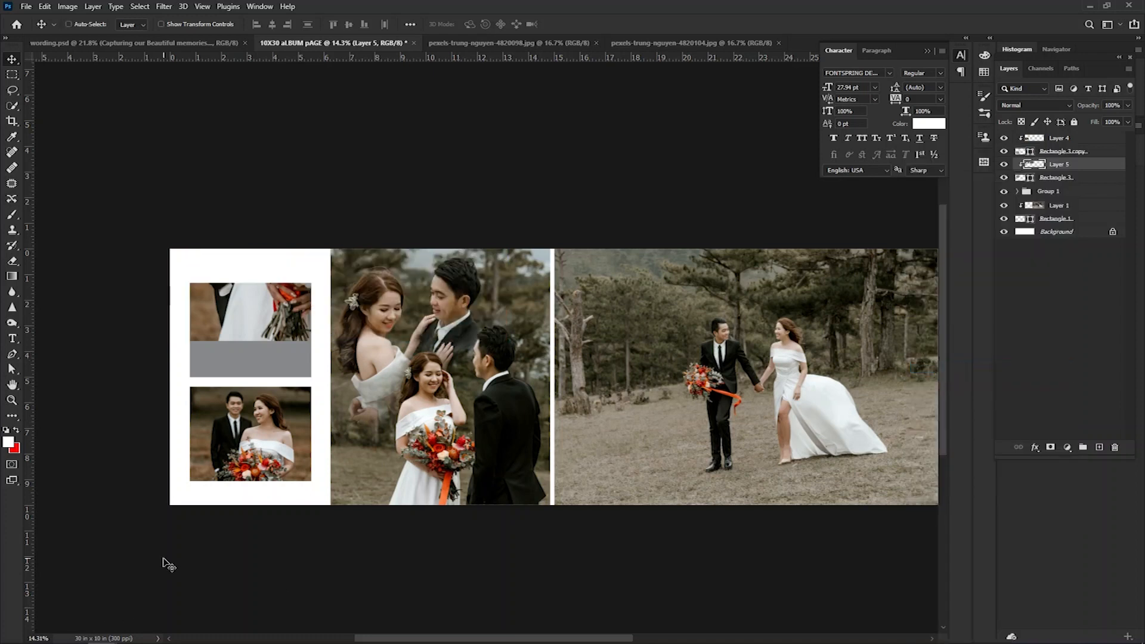
Scale down and reposition the kissing couple photo so it fills the upper frame.
key(ctrl+t)
drag(259, 260, 283, 374)
drag(529, 113, 377, 213)
drag(268, 281, 236, 339)
drag(344, 270, 338, 274)
key(Return)
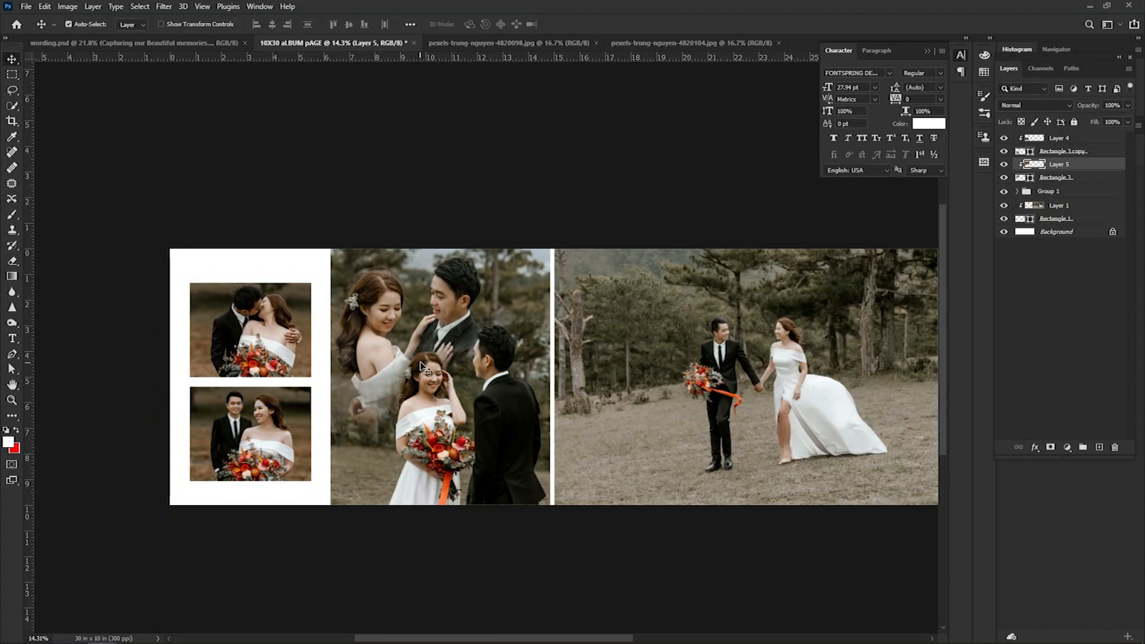
Show the guides and copy the vertical "The Bride" wording from wording.psd onto the lower left of the blended photo.
mouse_move(440, 355)
mouse_down()
mouse_move(358, 358)
mouse_move(453, 356)
mouse_up()
key(ctrl+;)
drag(398, 390, 422, 390)
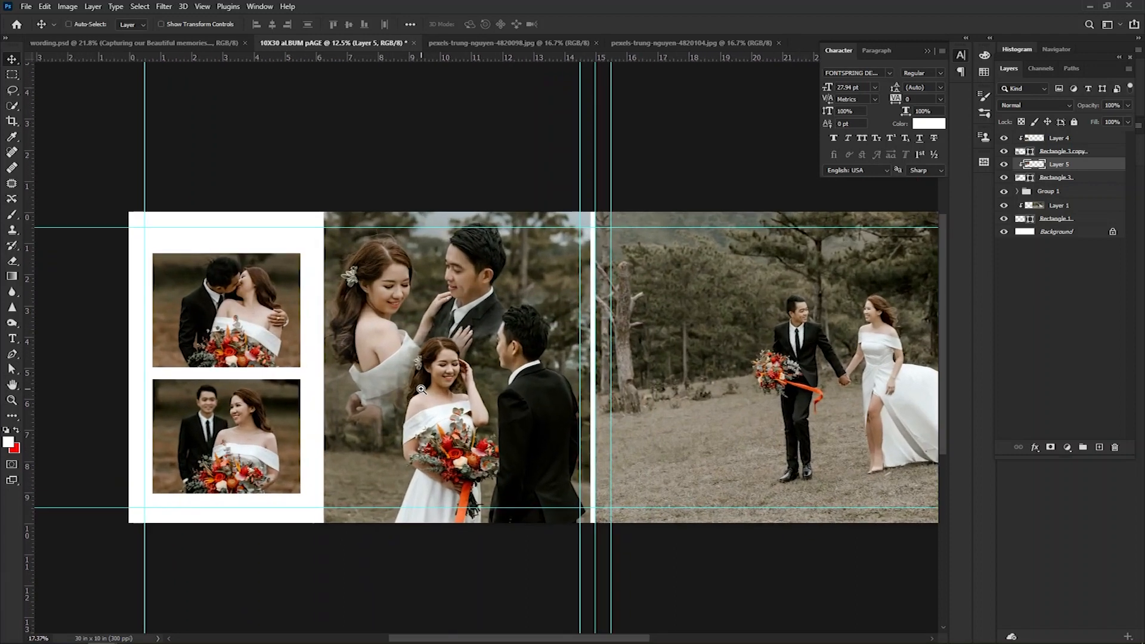
click(154, 46)
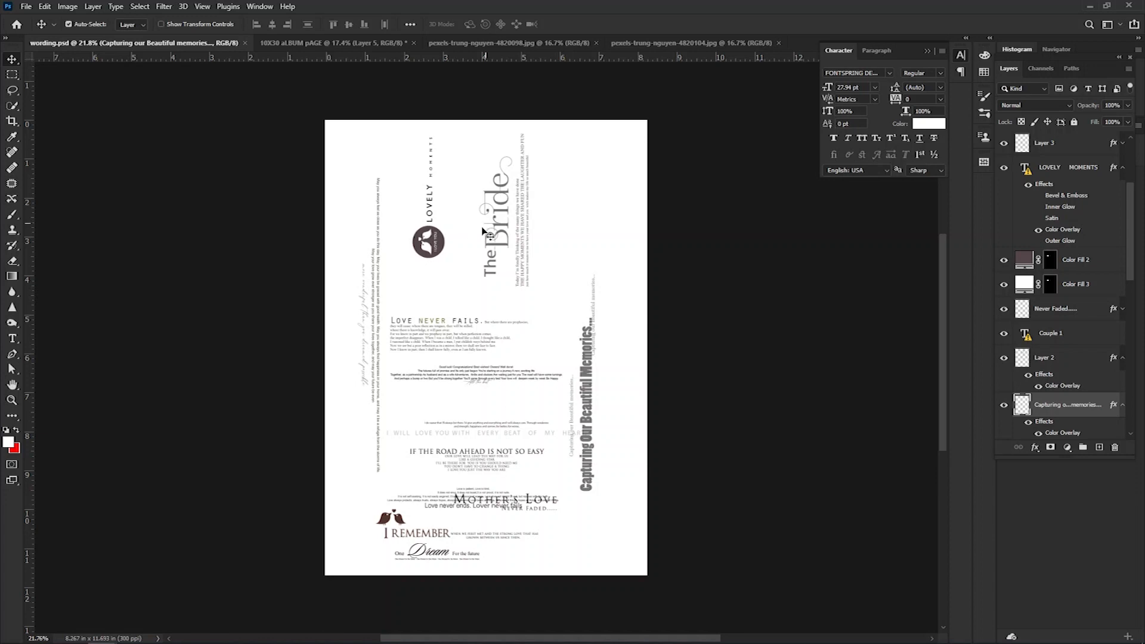
drag(499, 249, 289, 454)
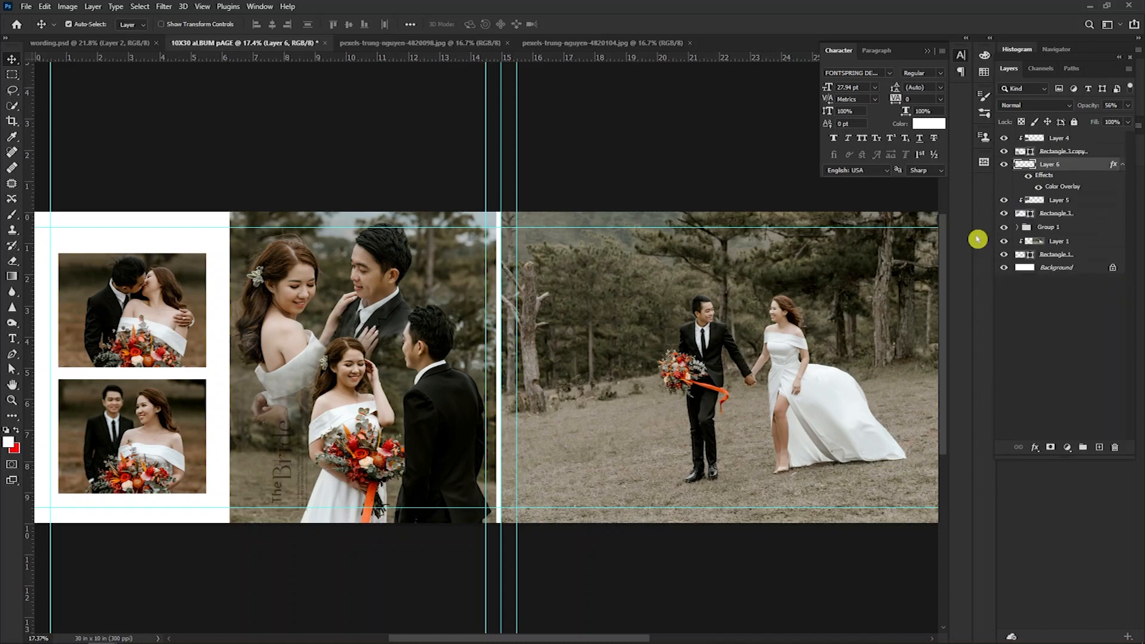
Set the "The Bride" layer's opacity to 100% and its Color Overlay to white (ffffff).
click(1129, 106)
click(1101, 167)
double_click(1100, 162)
click(745, 390)
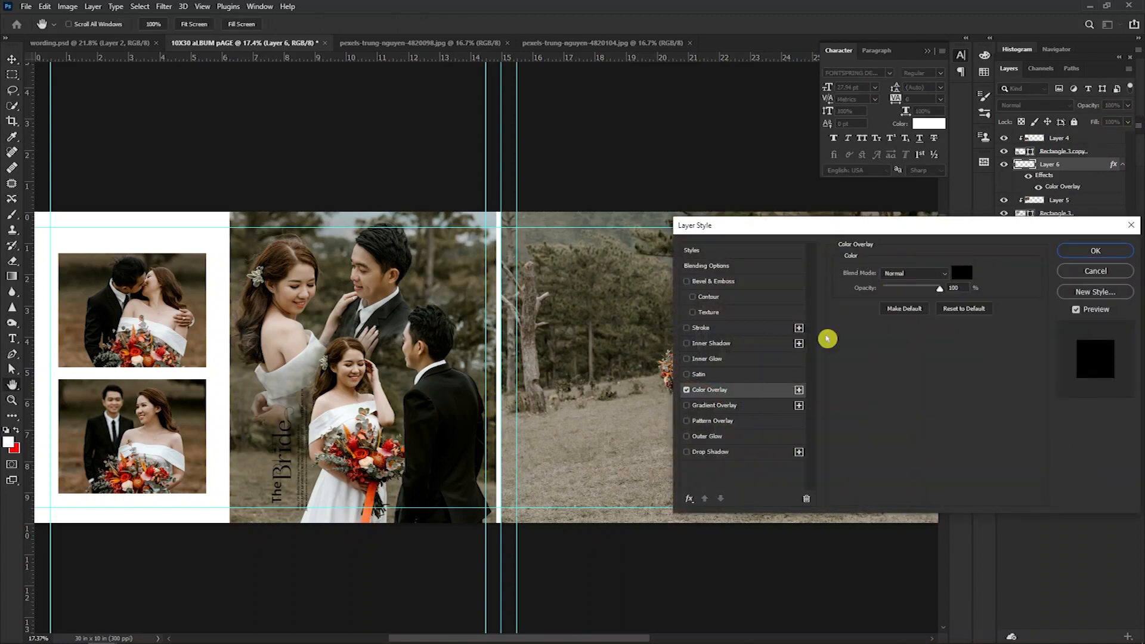
click(961, 275)
drag(829, 334, 769, 153)
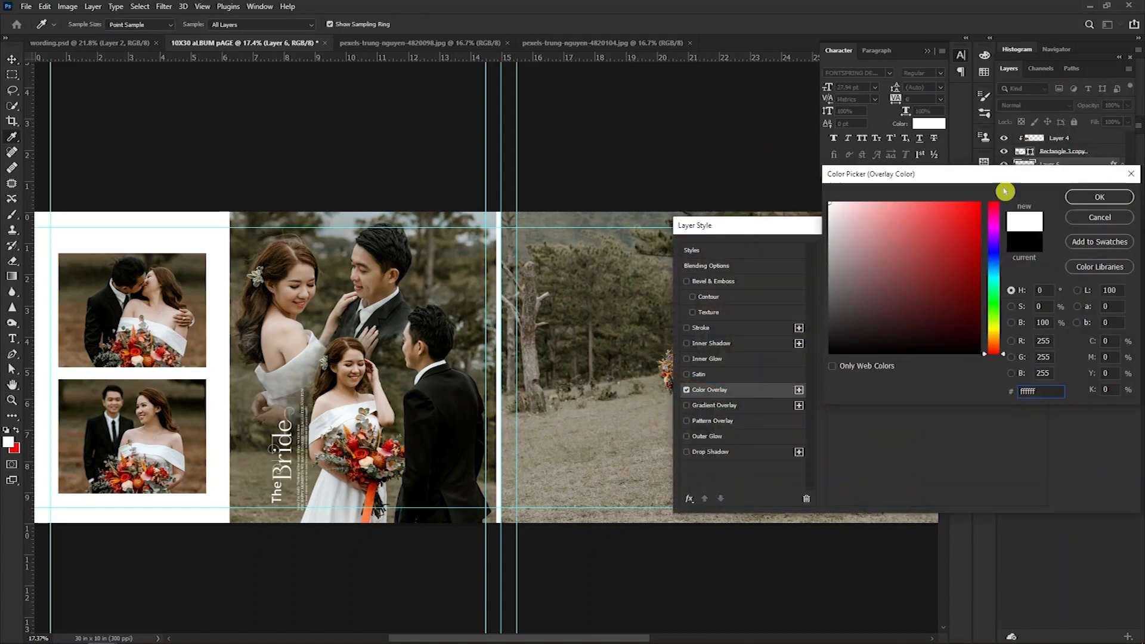
click(1125, 192)
click(1112, 252)
Shift the "The Bride" wording toward the blended photo's left edge, hide the guides and check the whole spread.
key(ctrl+t)
mouse_move(278, 452)
mouse_down()
mouse_move(252, 453)
mouse_move(263, 455)
mouse_up()
key(Return)
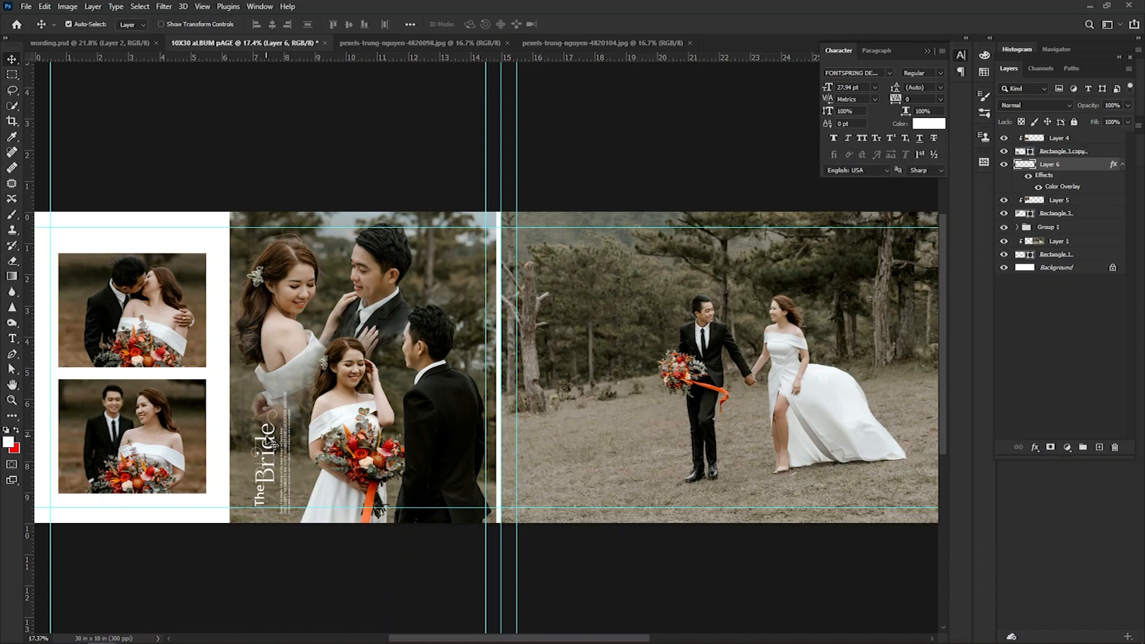
drag(274, 441, 300, 446)
key(ctrl+h)
drag(448, 408, 521, 340)
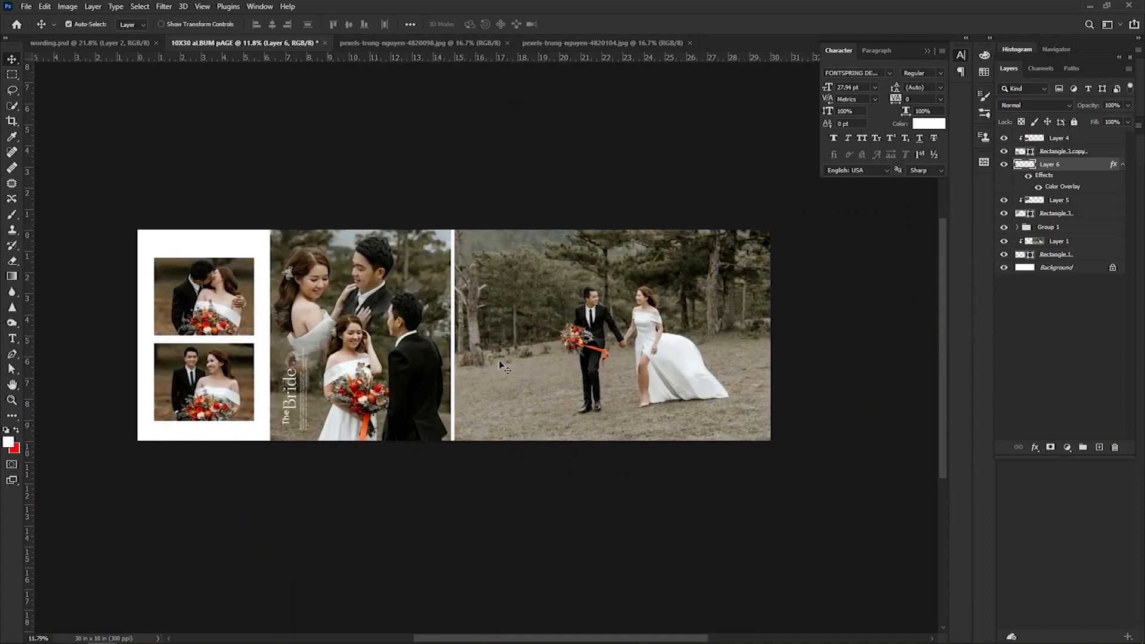